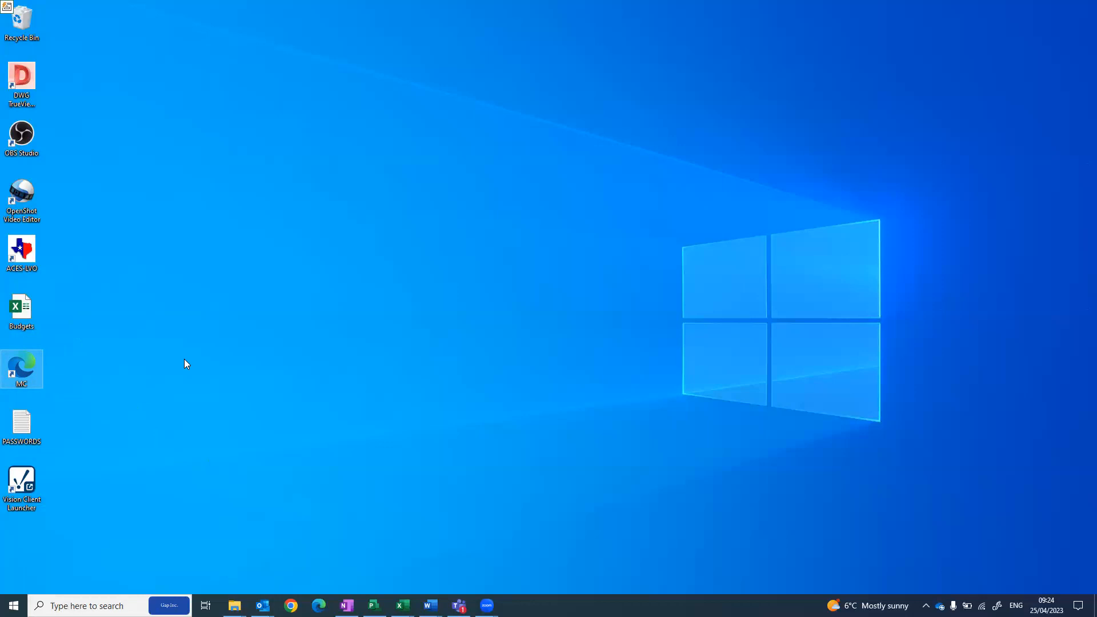
- Open express.maintenanceconnection.com in the Edge browser and log in to MC Express with the saved credentials
click(318, 606)
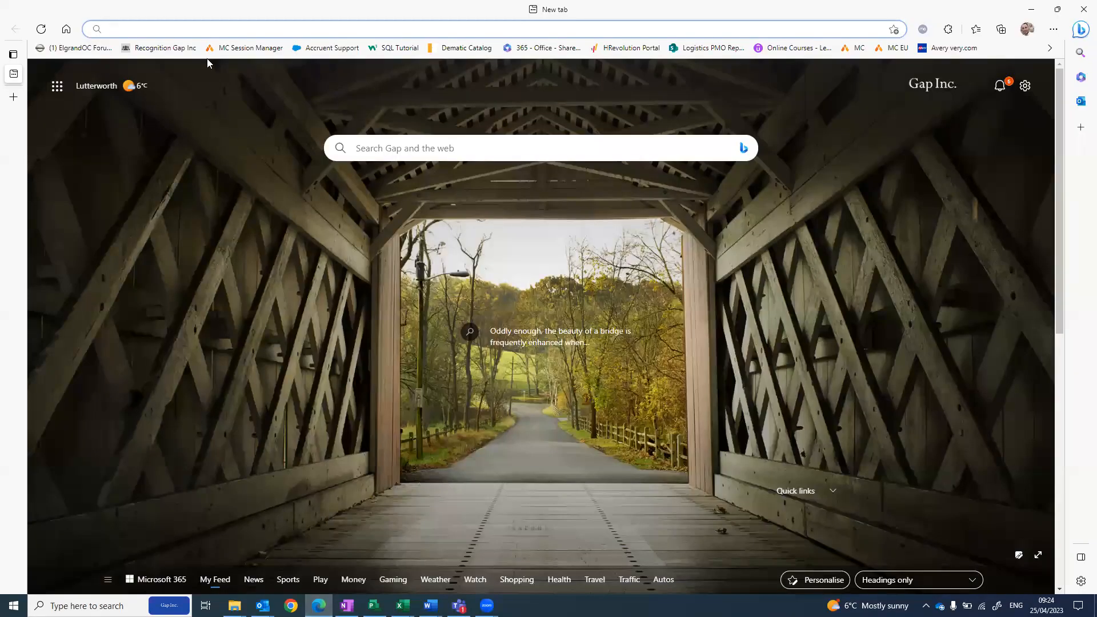
text(exp)
key(End)
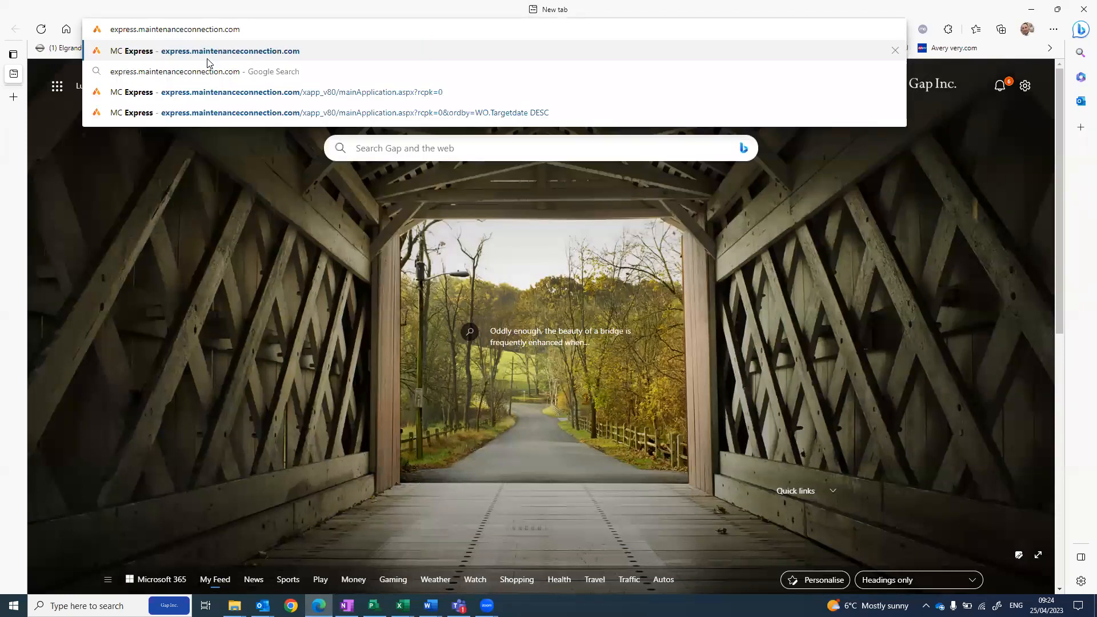
key(Return)
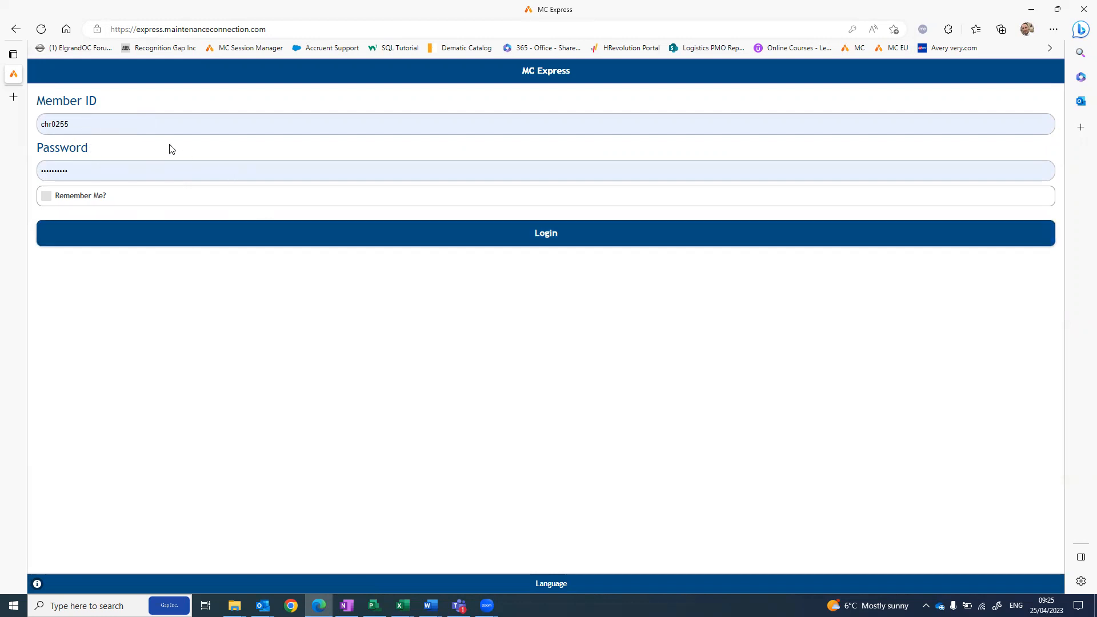
click(527, 233)
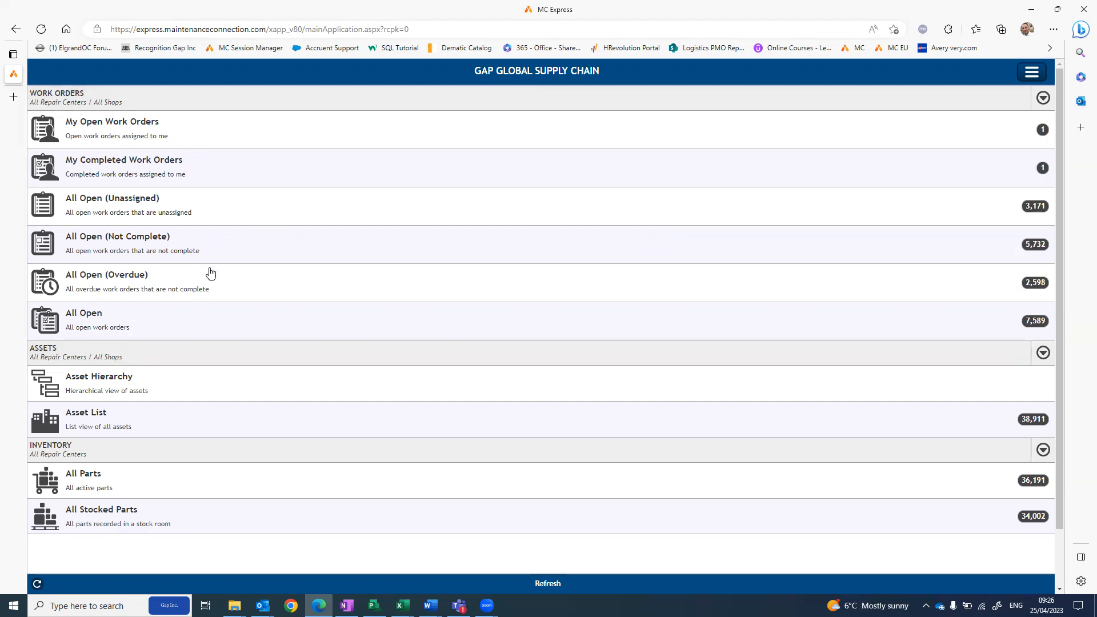
- Look over the home page and the available Work Orders actions, then return to the refreshed home page
scroll(211, 273, down, 1)
scroll(211, 273, up, 1)
scroll(208, 170, up, 1)
click(1041, 98)
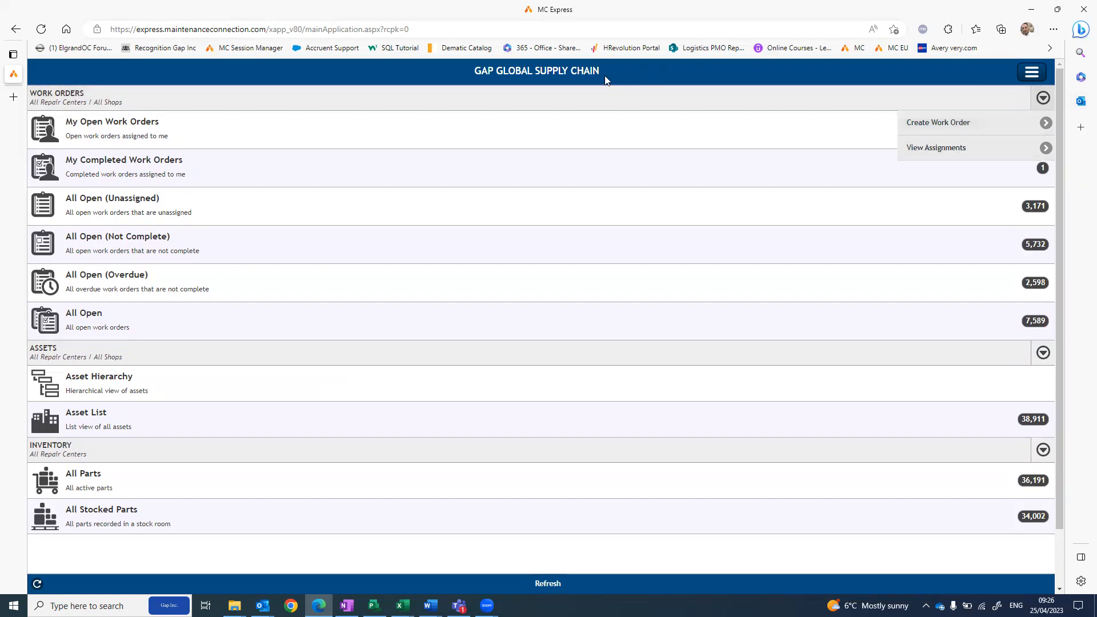
click(541, 75)
click(543, 75)
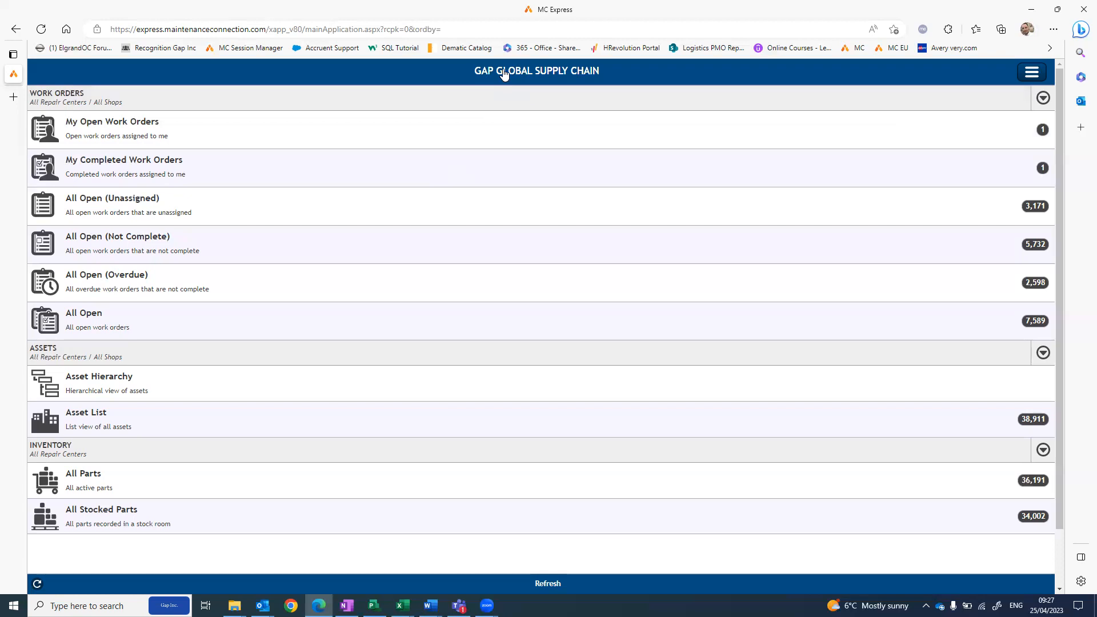
- Run a global search for "motor" and review how the results are grouped by record type
click(1035, 77)
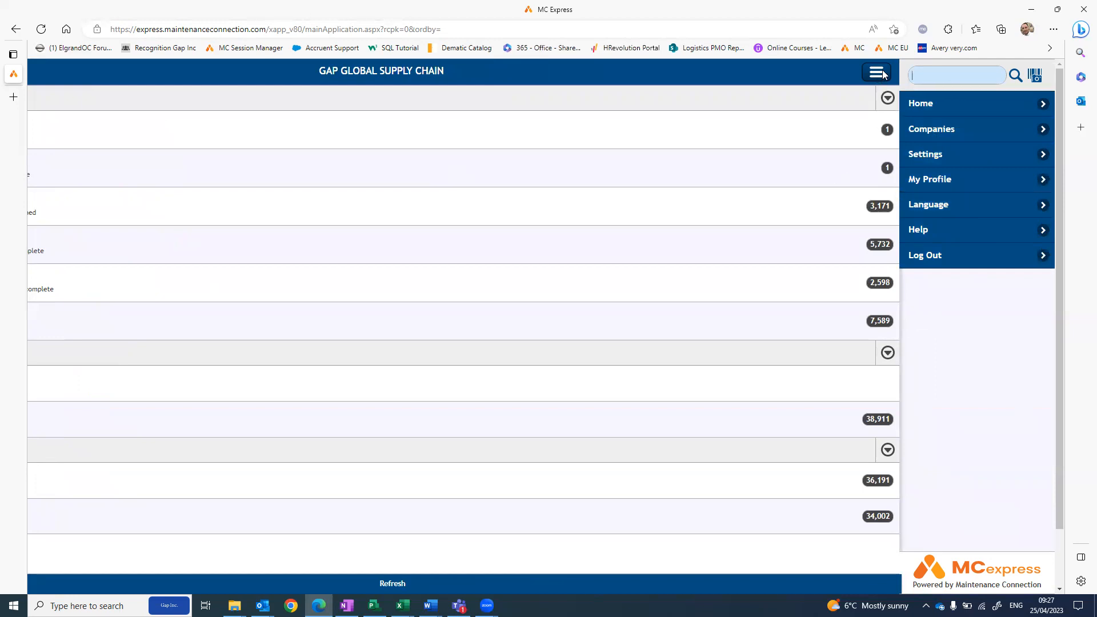
click(930, 77)
click(882, 76)
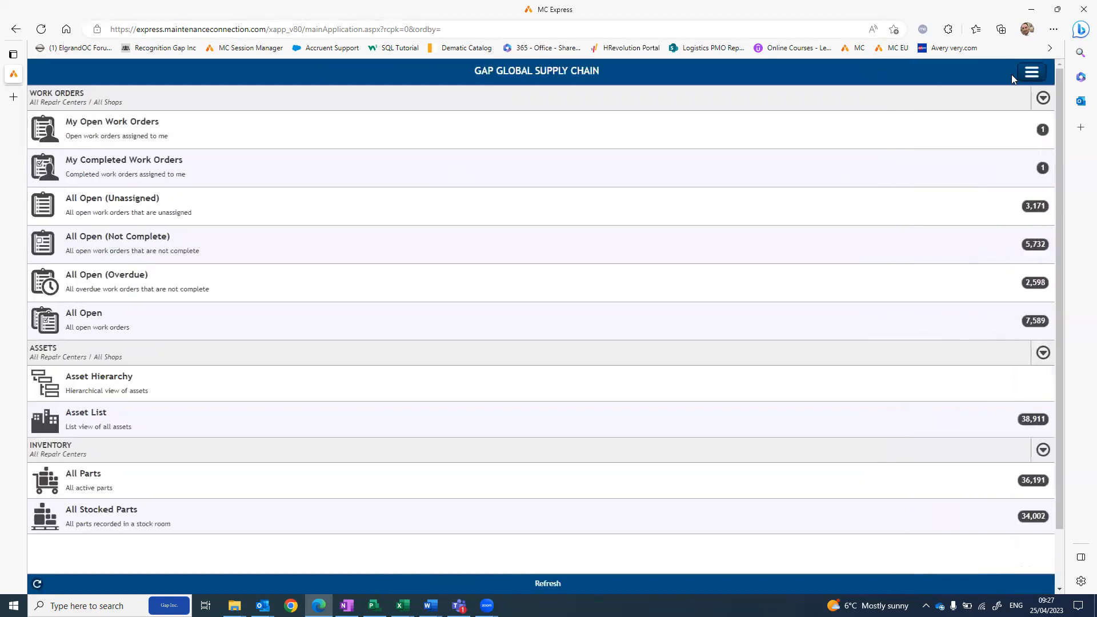
click(1031, 75)
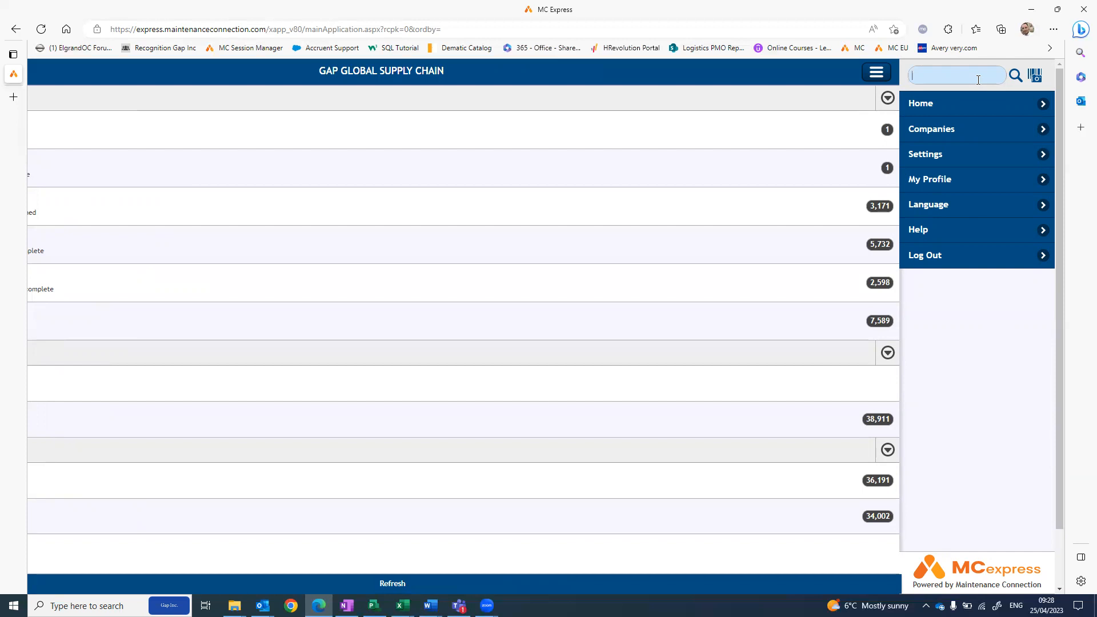
text(motor)
key(Return)
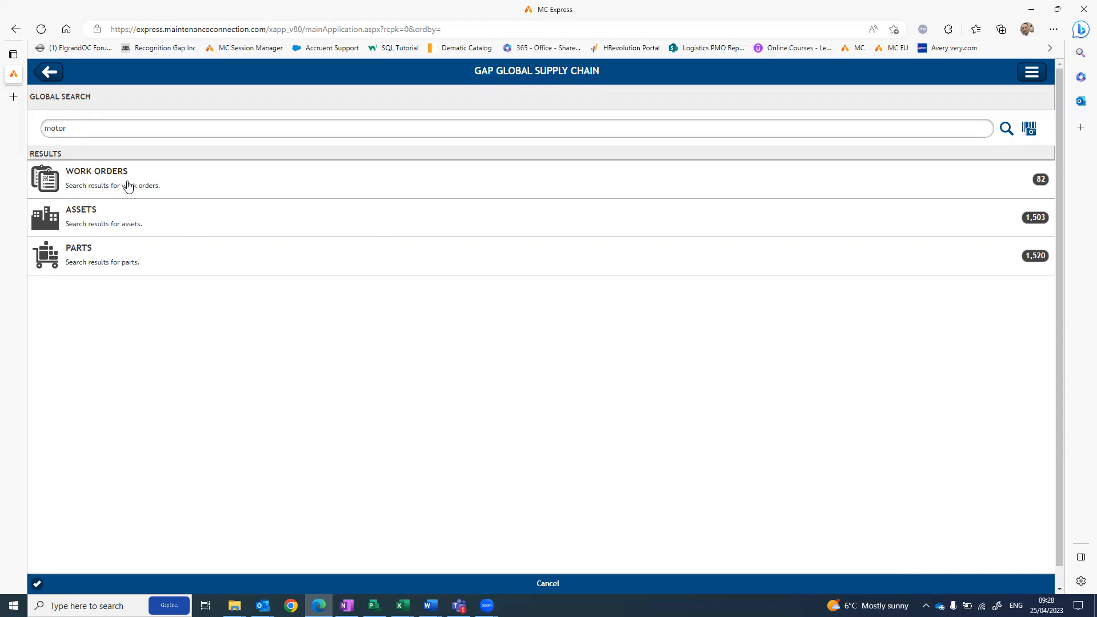
click(1032, 72)
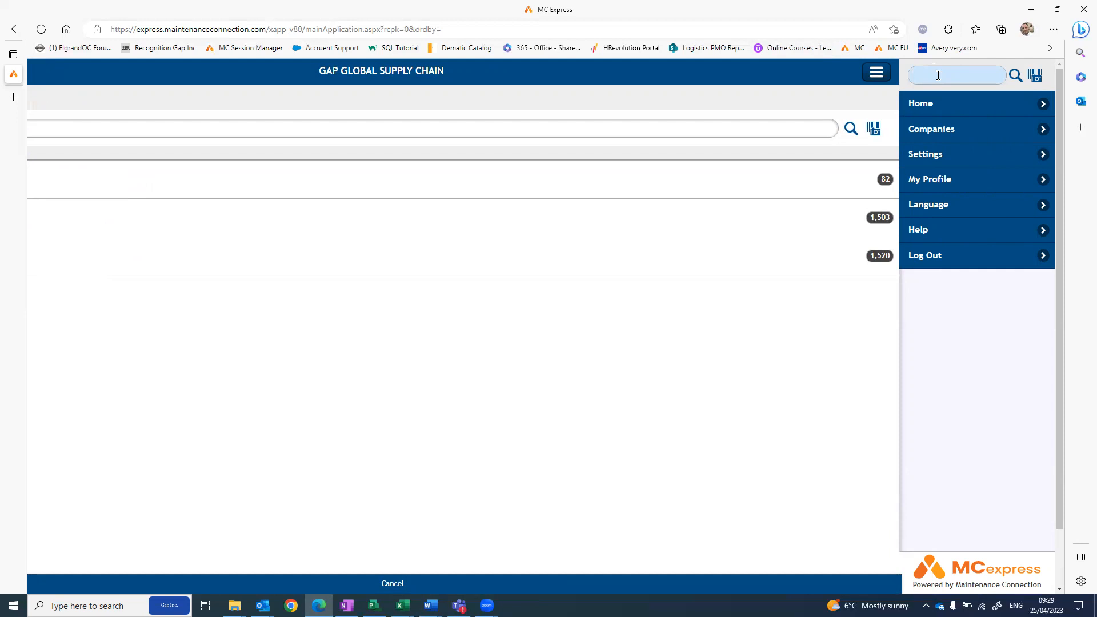
click(884, 72)
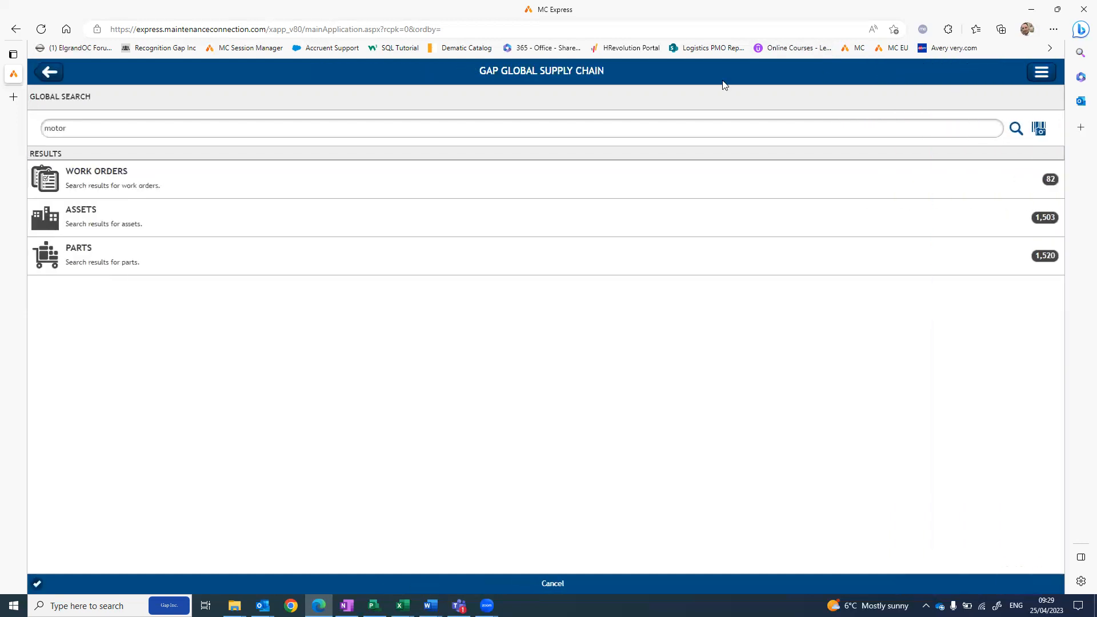
click(472, 235)
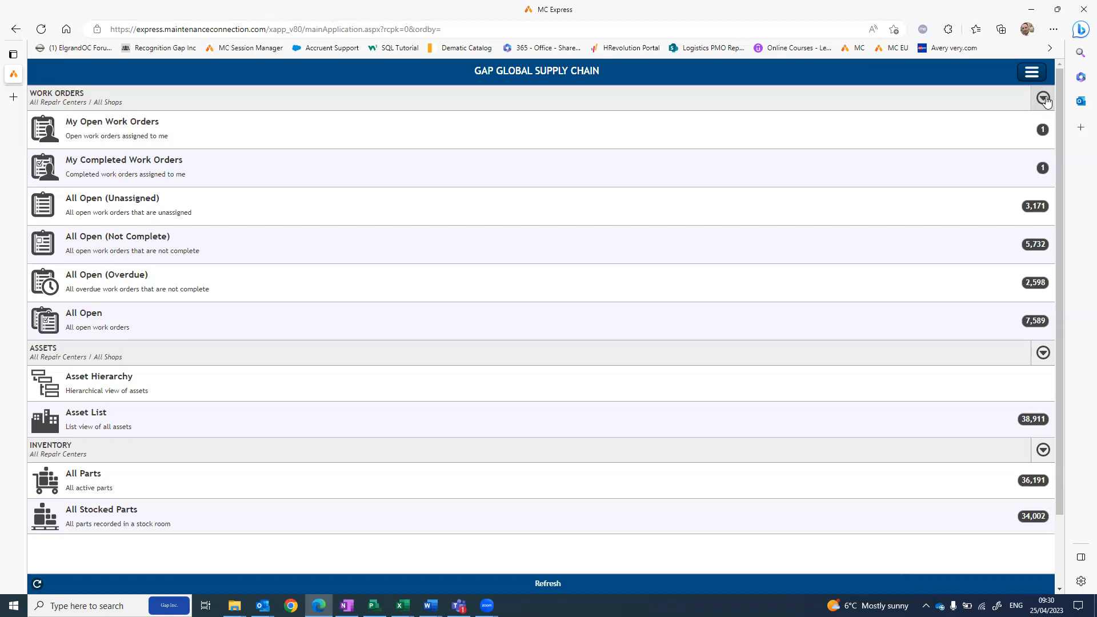
- Start creating a new work order and look over its blank form
click(1045, 99)
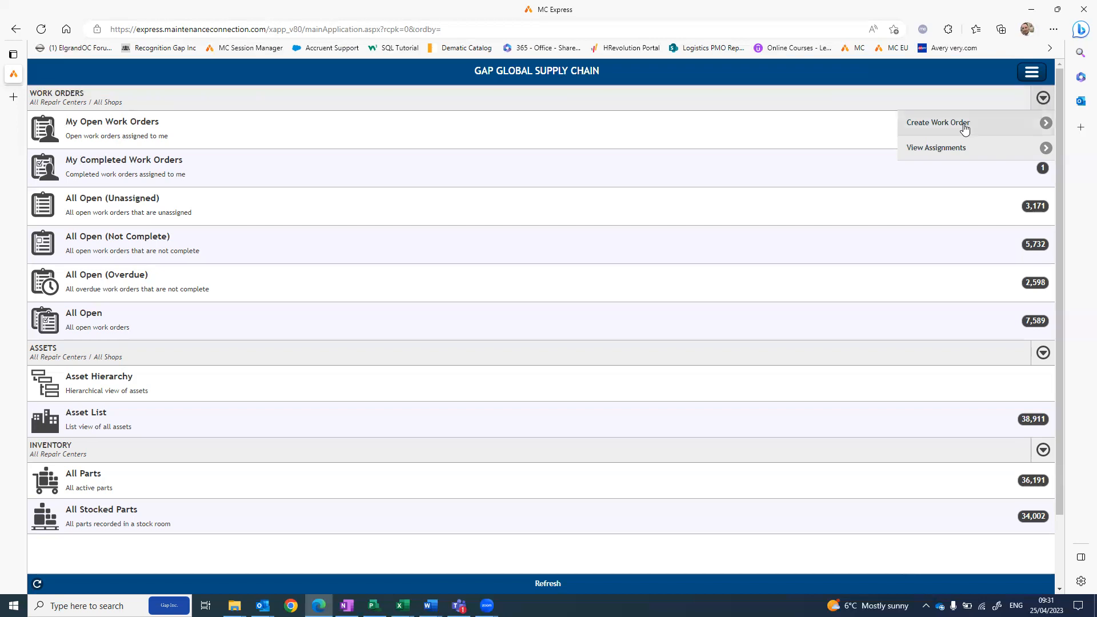
click(1046, 123)
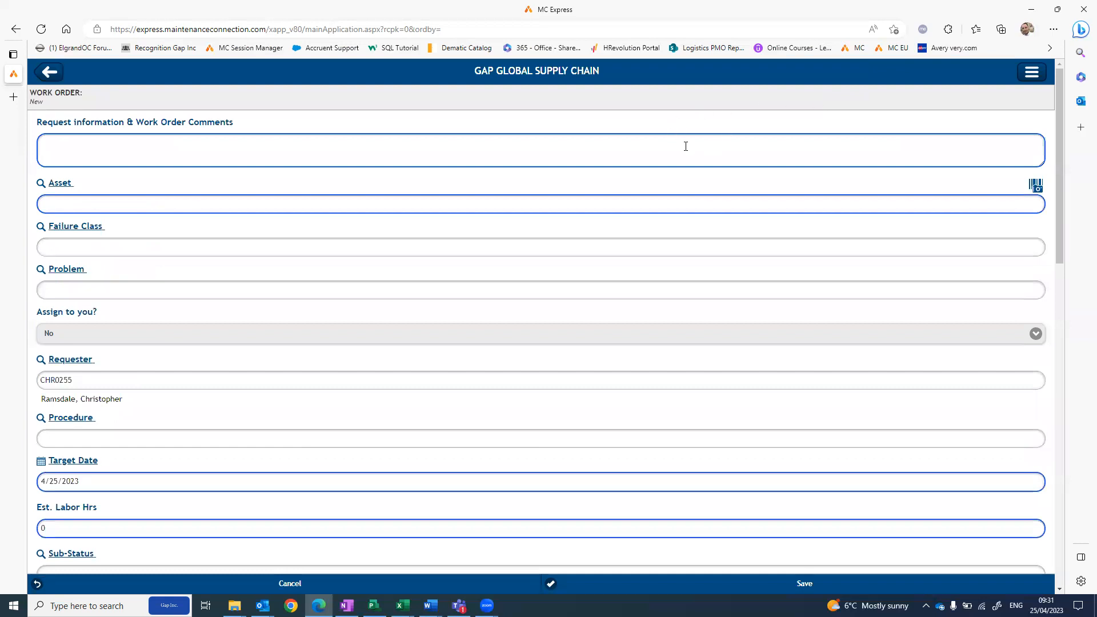
scroll(569, 332, down, 3)
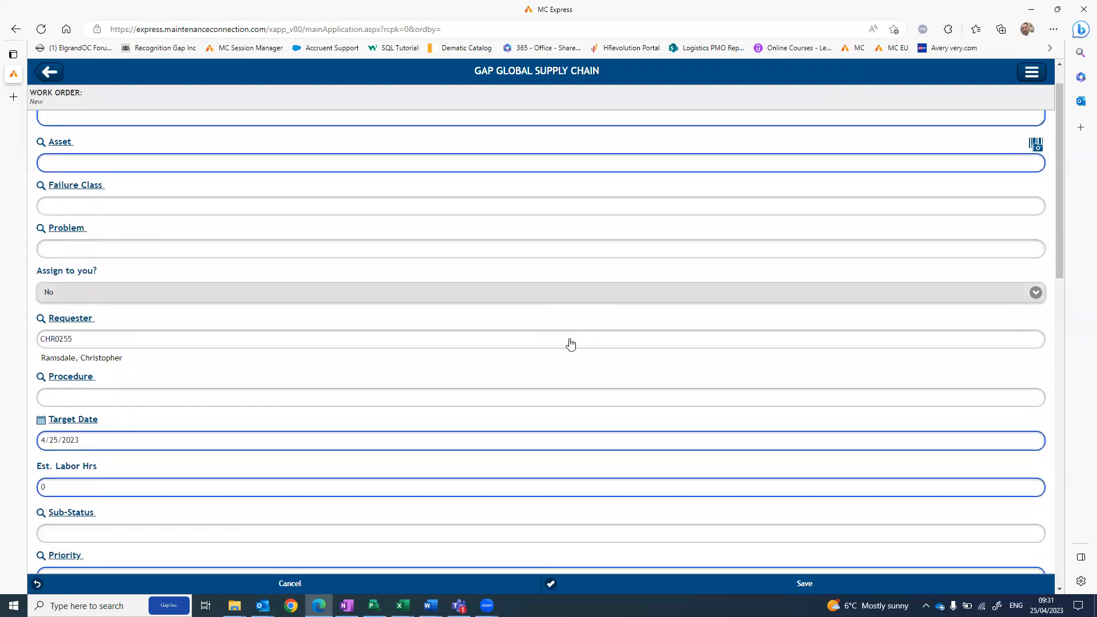
scroll(570, 343, up, 3)
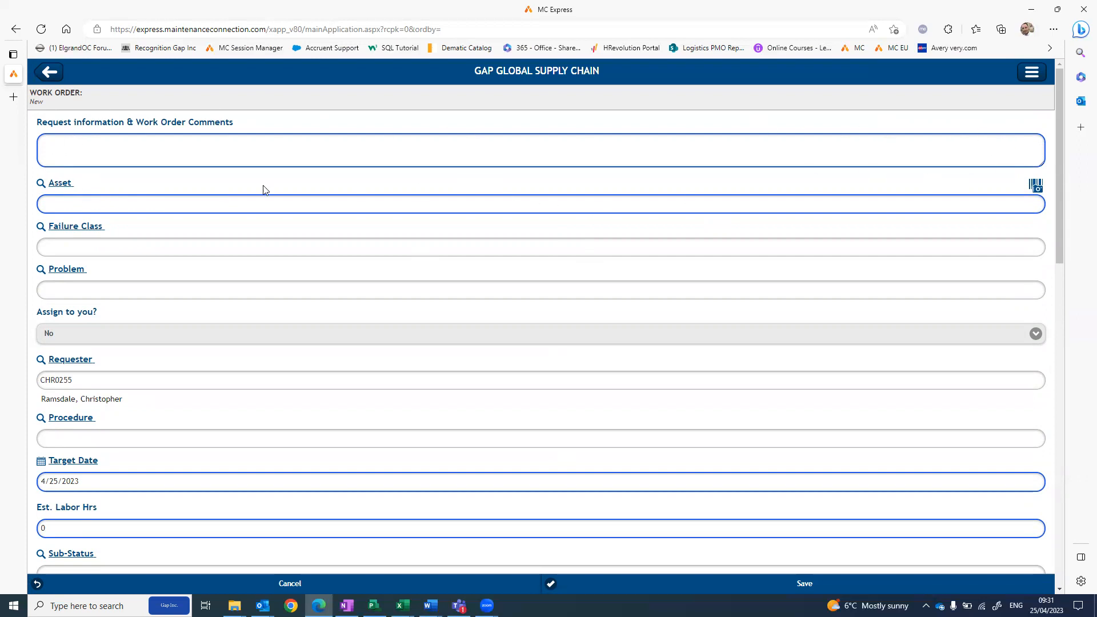
- Enter "Belt join needed repair" as the request information and work order comment
click(658, 151)
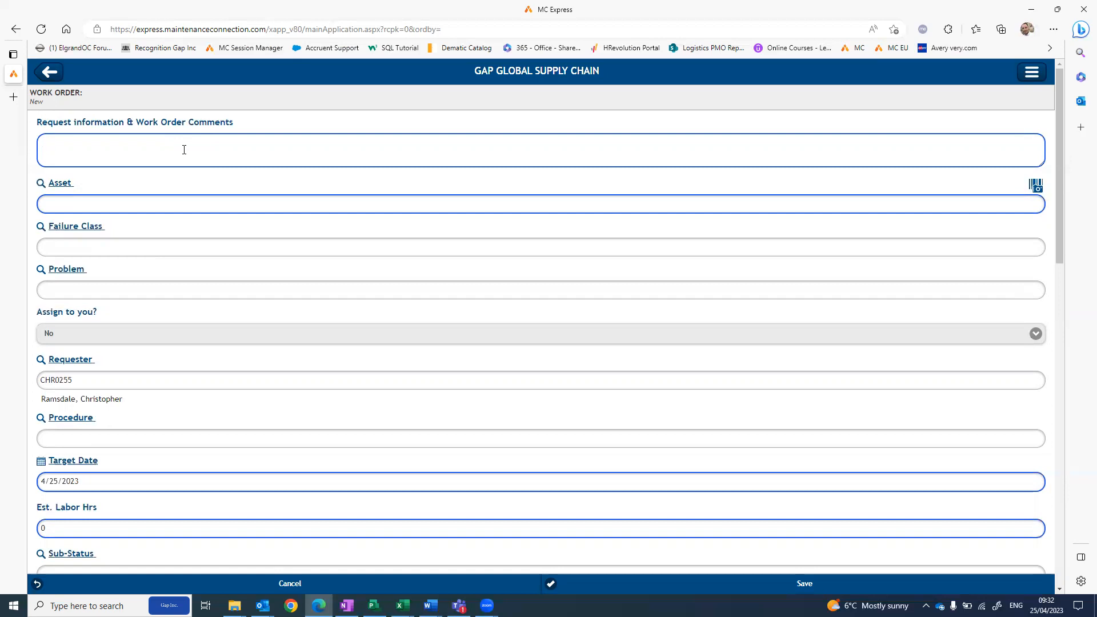
text(BElt join needed repair)
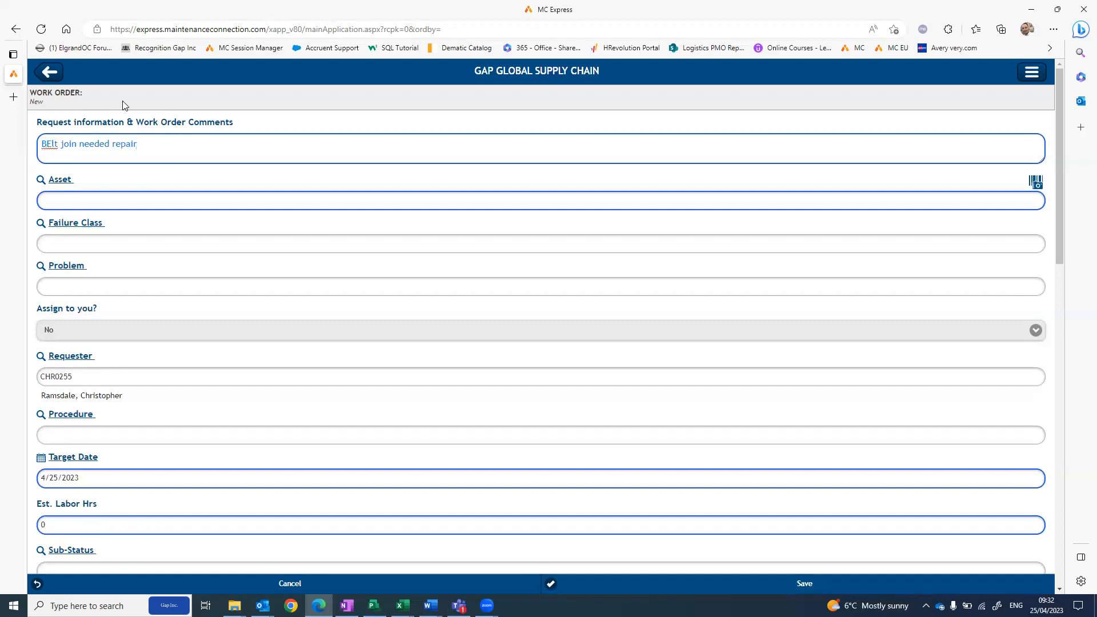
key(Delete)
text(e)
click(166, 142)
- Try to find the work order's asset by entering P1000, then clear the asset entry
click(65, 207)
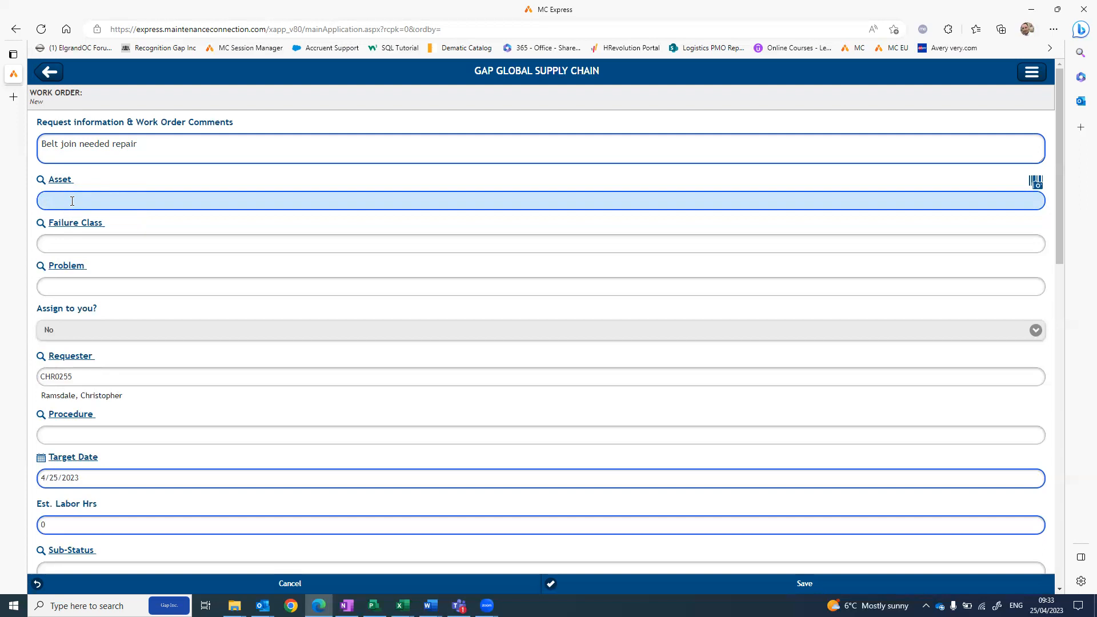
text(P1000)
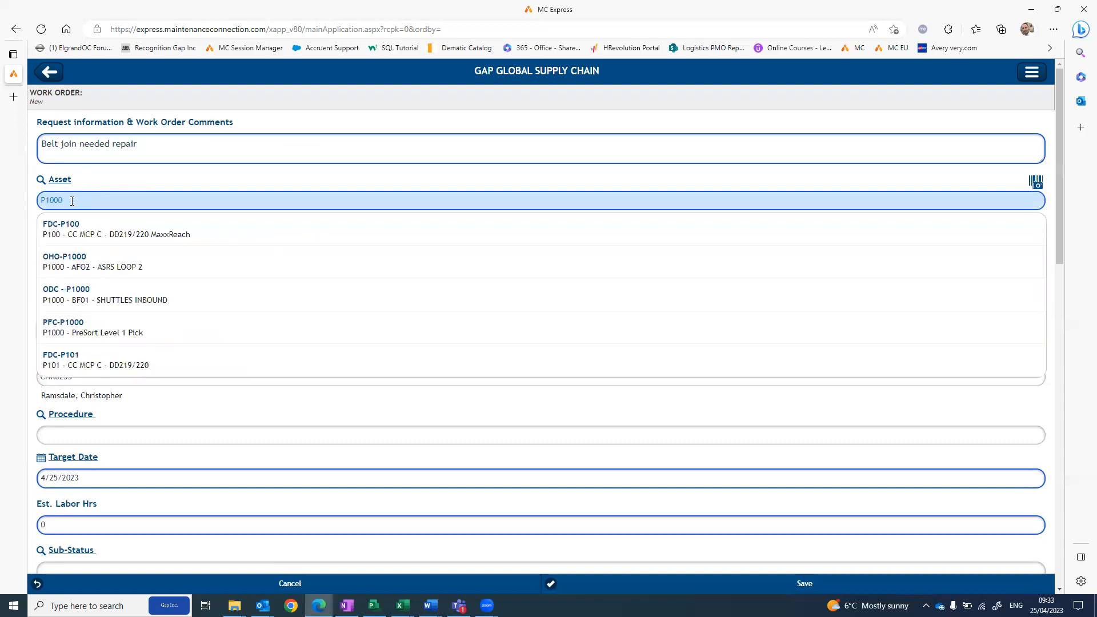
key(BackSpace)
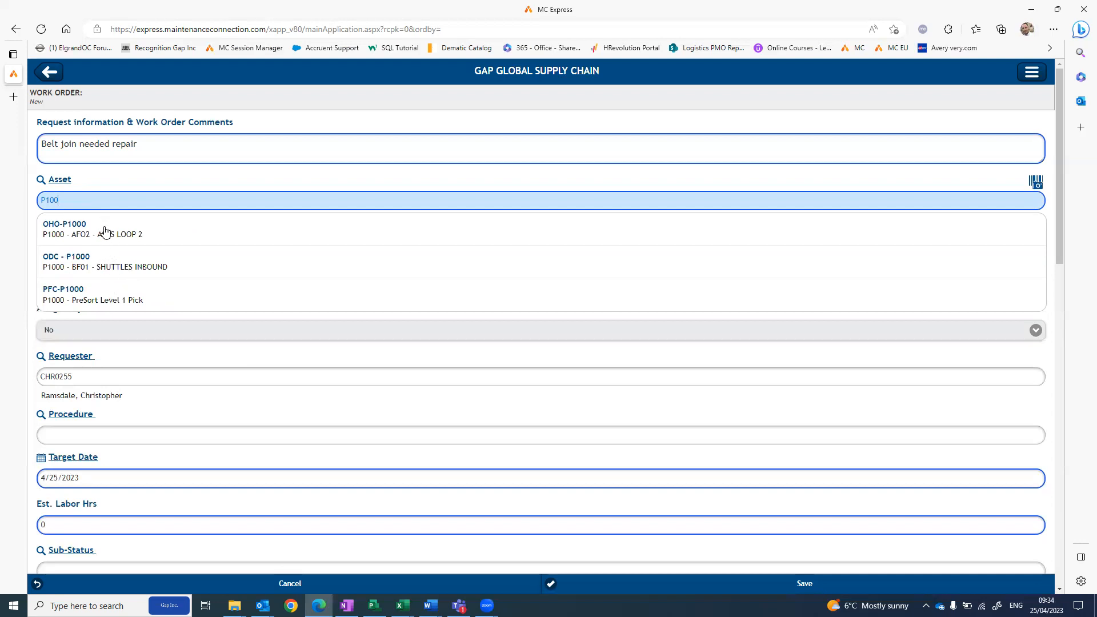
text(0)
key(BackSpace)
key(BackSpace)
key(BackSpace)
key(BackSpace)
key(BackSpace)
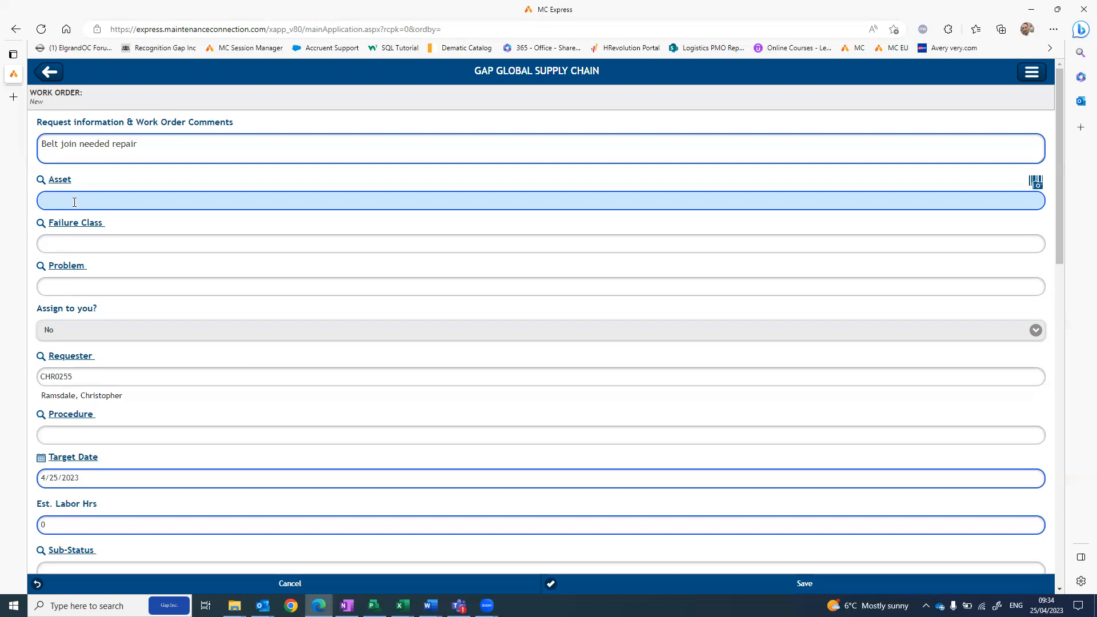
- Set the asset to the CB-01 MCP01 cross belt sorter through Gallatin Campus, Southern Crossdock, Material Handling Equipment, Shipping/Outbound and Shipping Sorters in the asset hierarchy
click(39, 182)
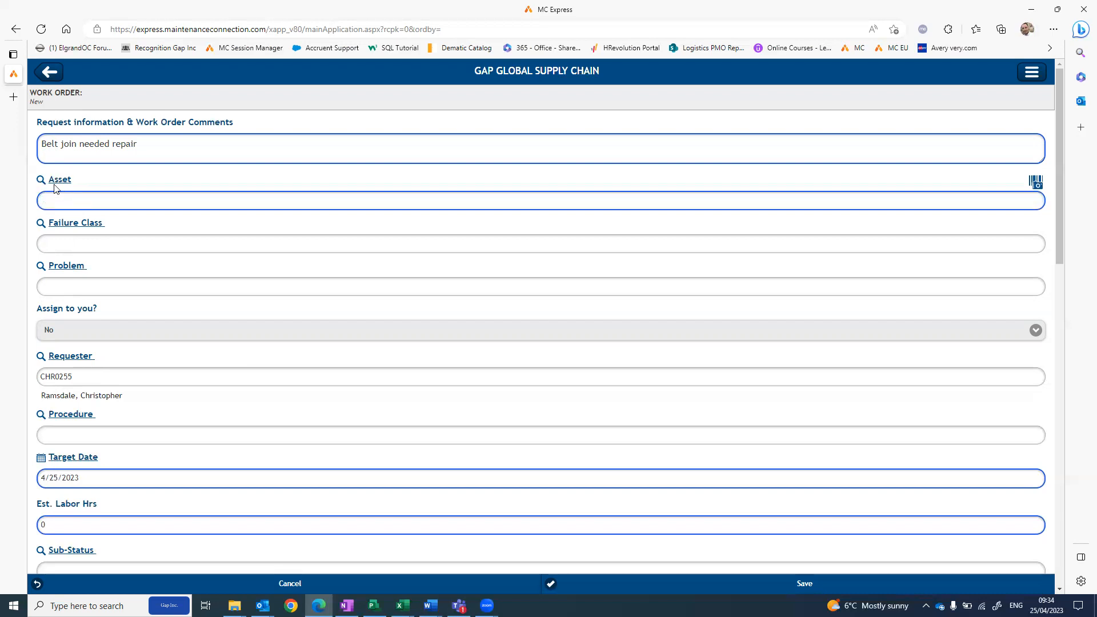
click(55, 184)
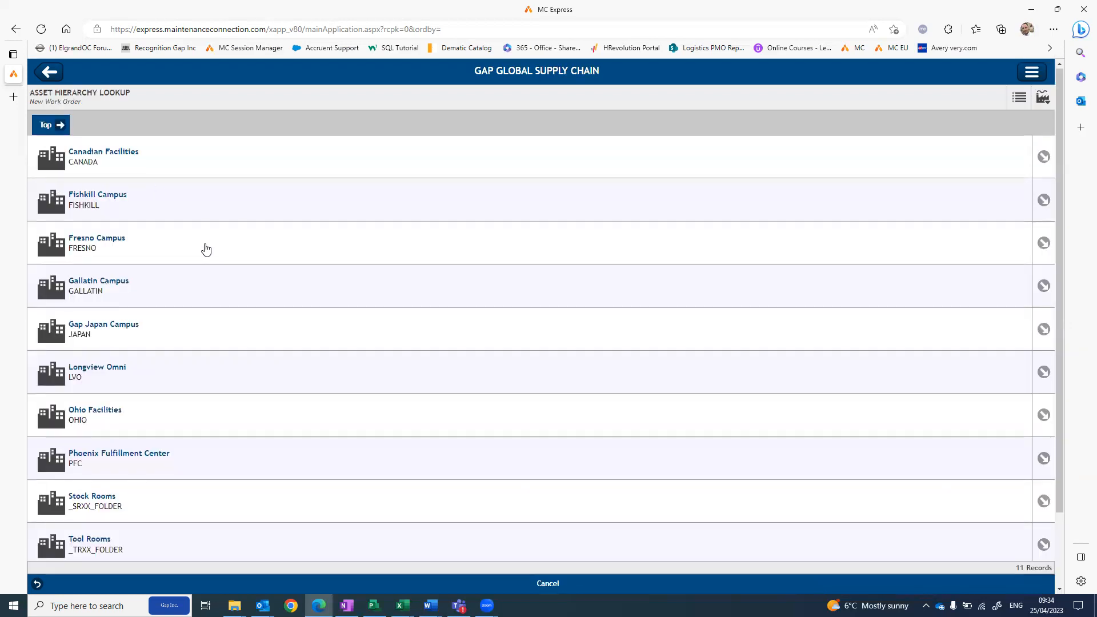
scroll(206, 249, down, 2)
scroll(207, 249, up, 2)
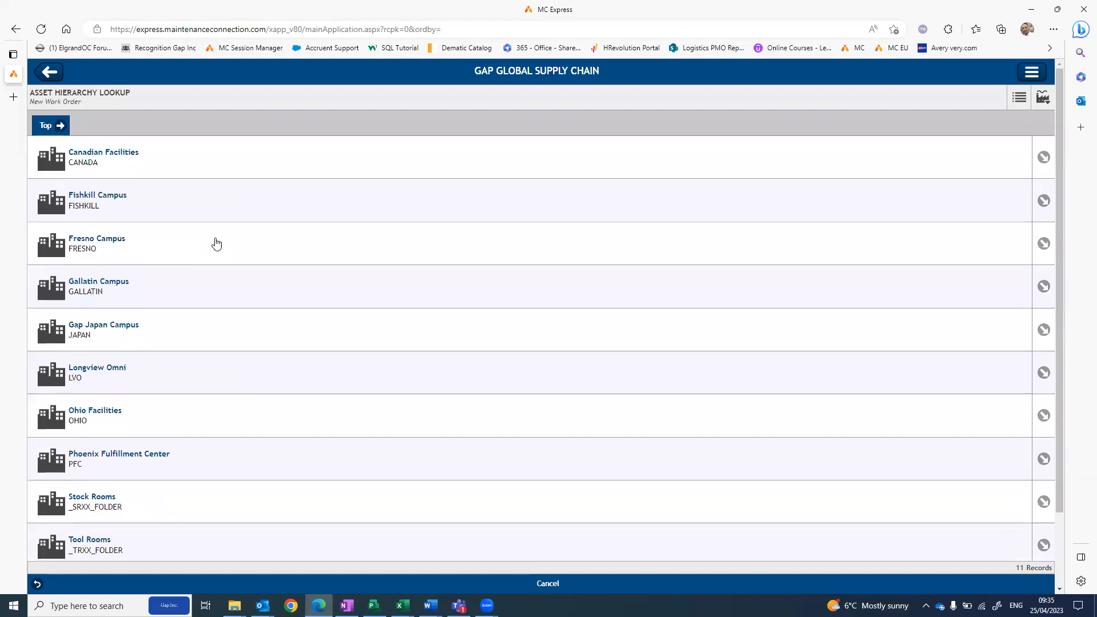
scroll(318, 345, down, 1)
scroll(319, 345, up, 1)
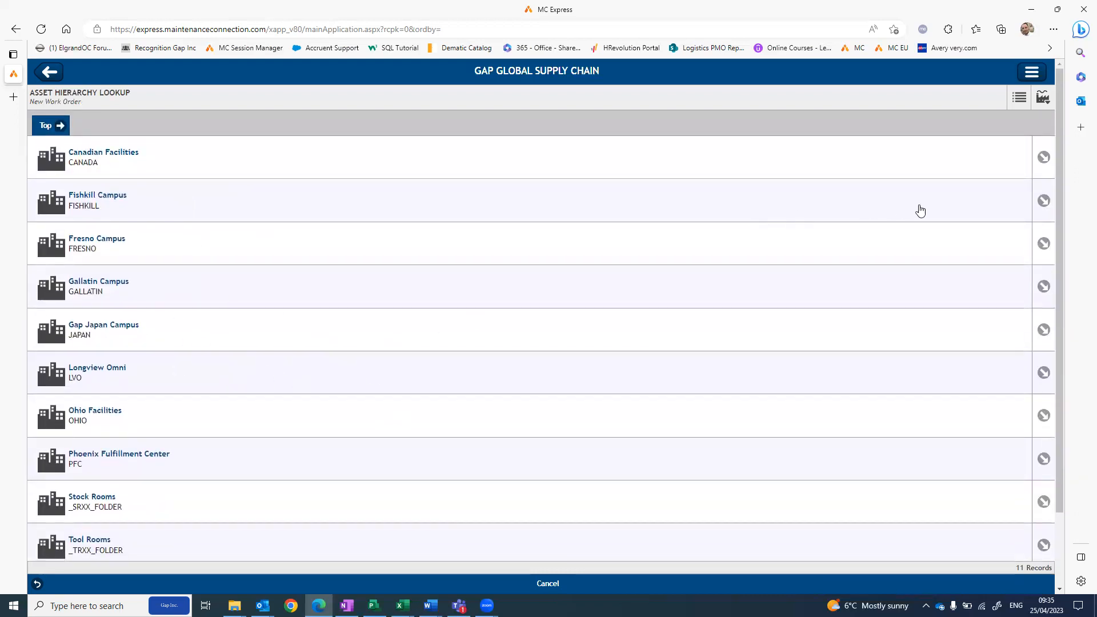
click(1044, 290)
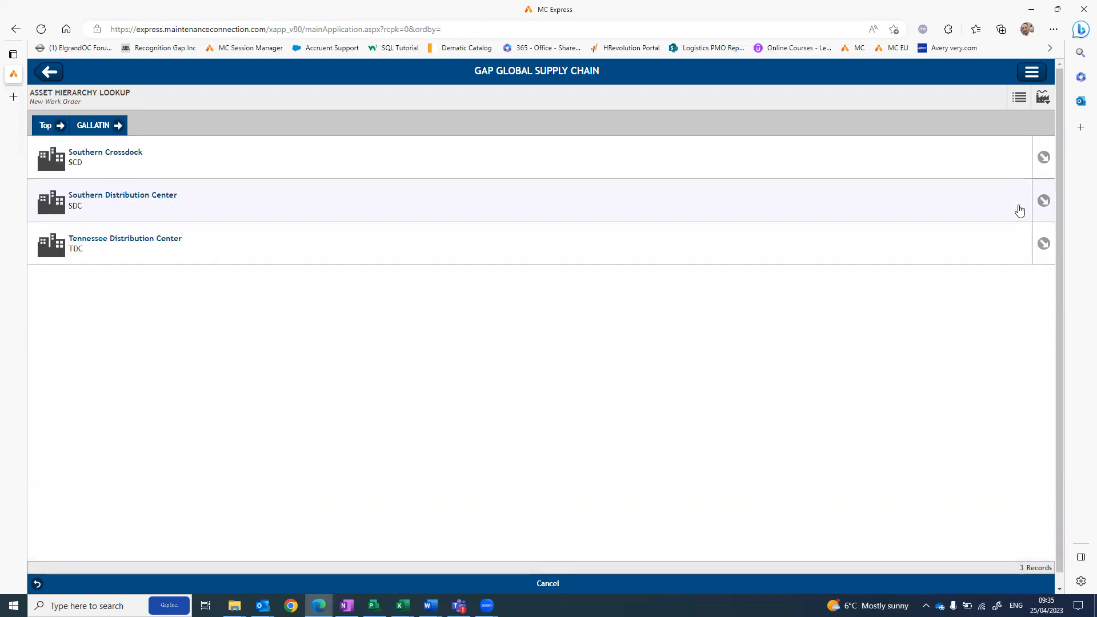
click(1045, 158)
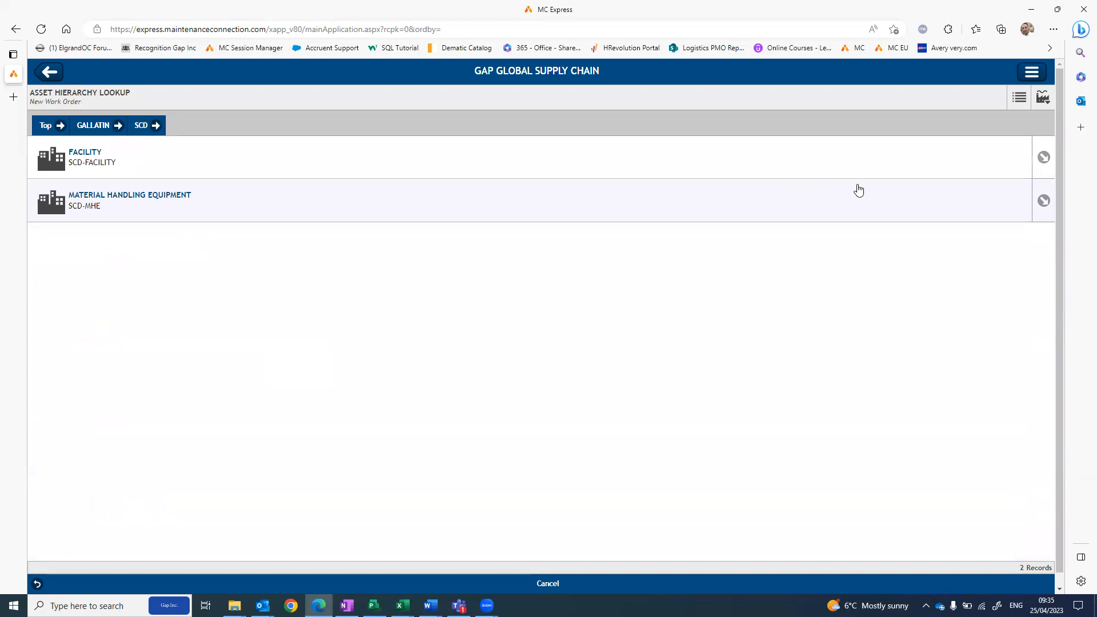
click(1044, 201)
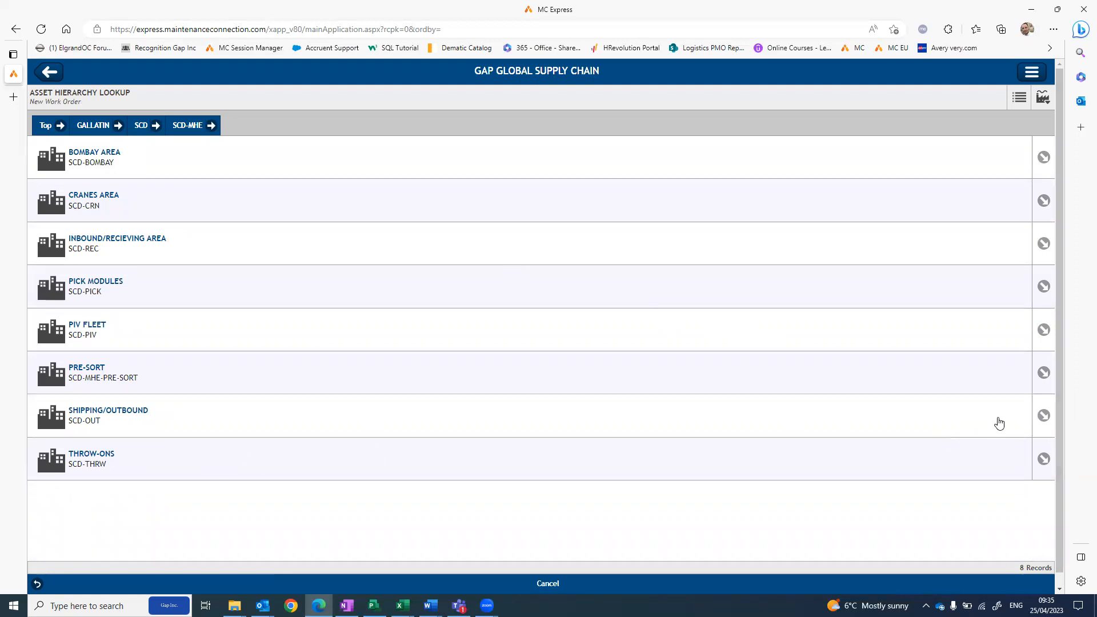
click(1044, 415)
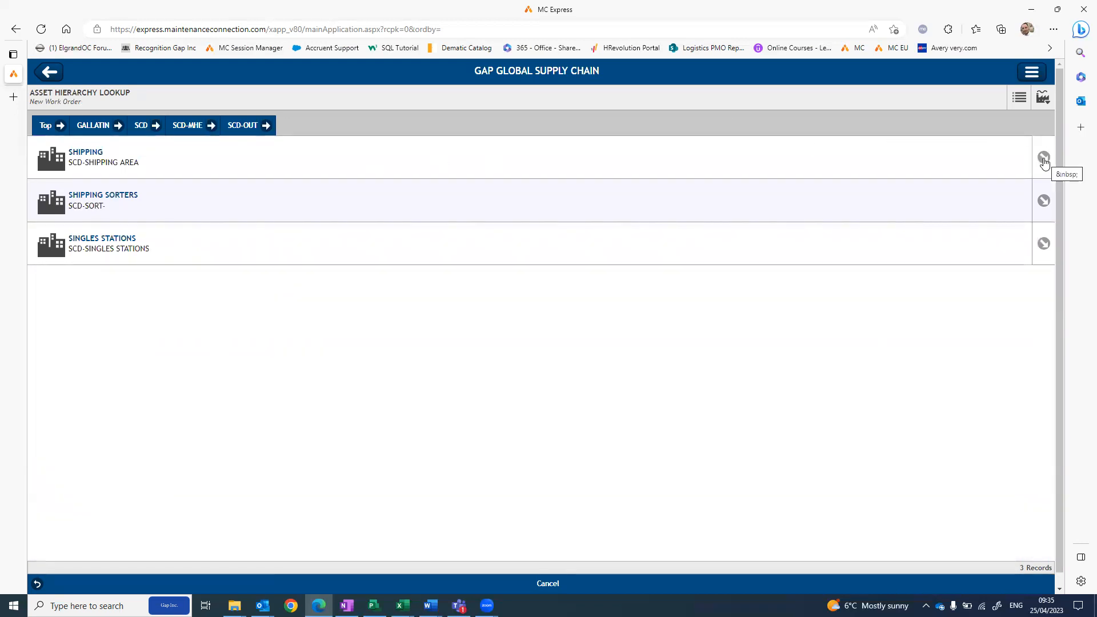
click(1045, 204)
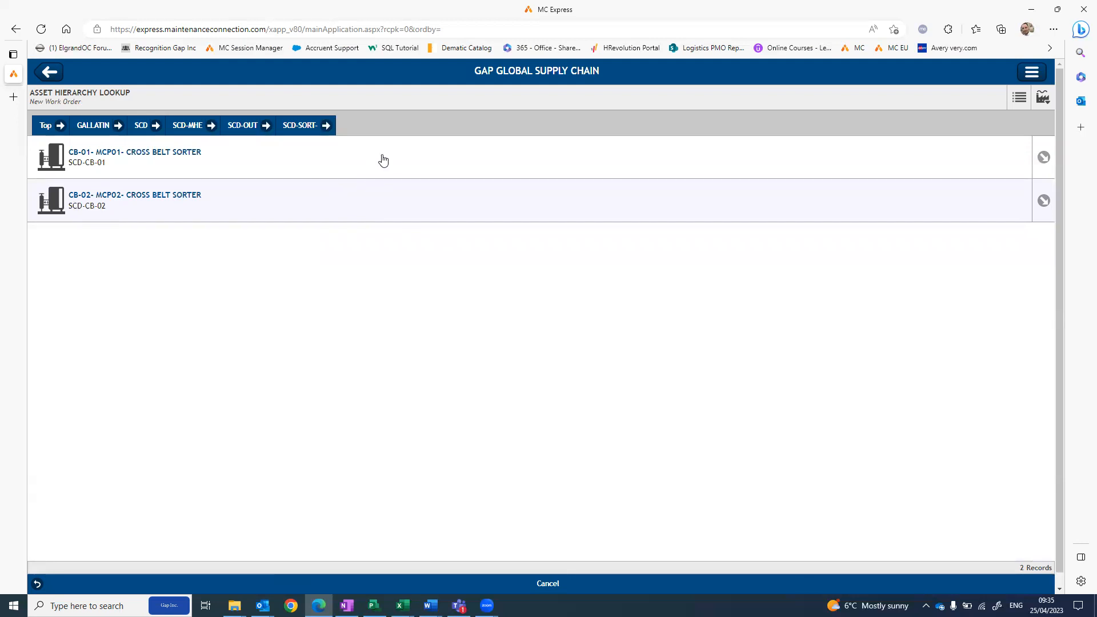
click(383, 161)
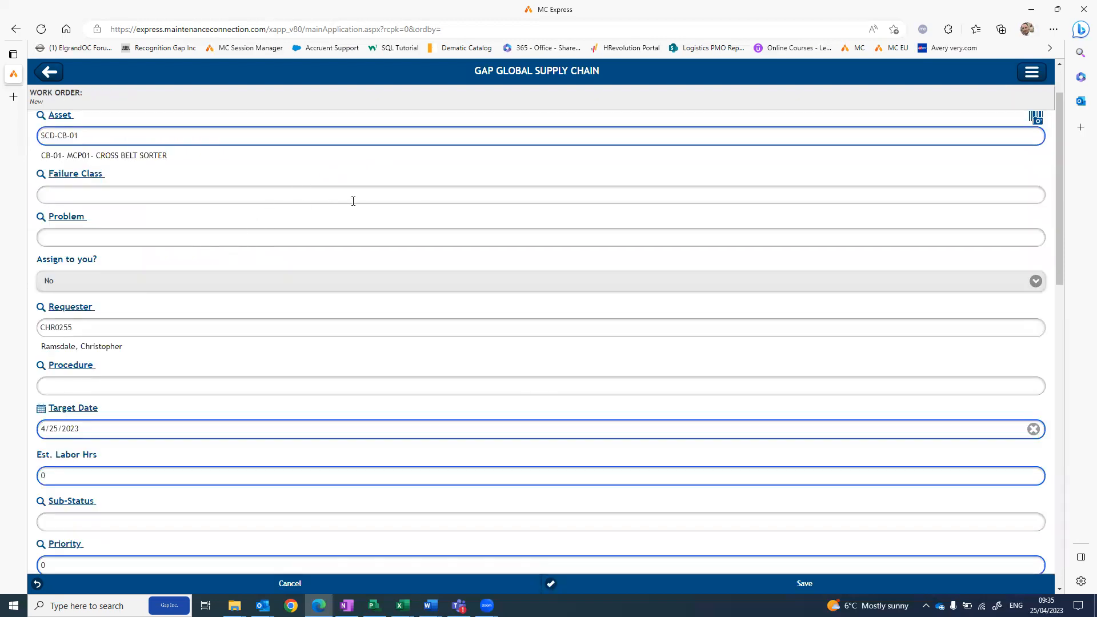
scroll(216, 244, up, 1)
scroll(217, 243, up, 1)
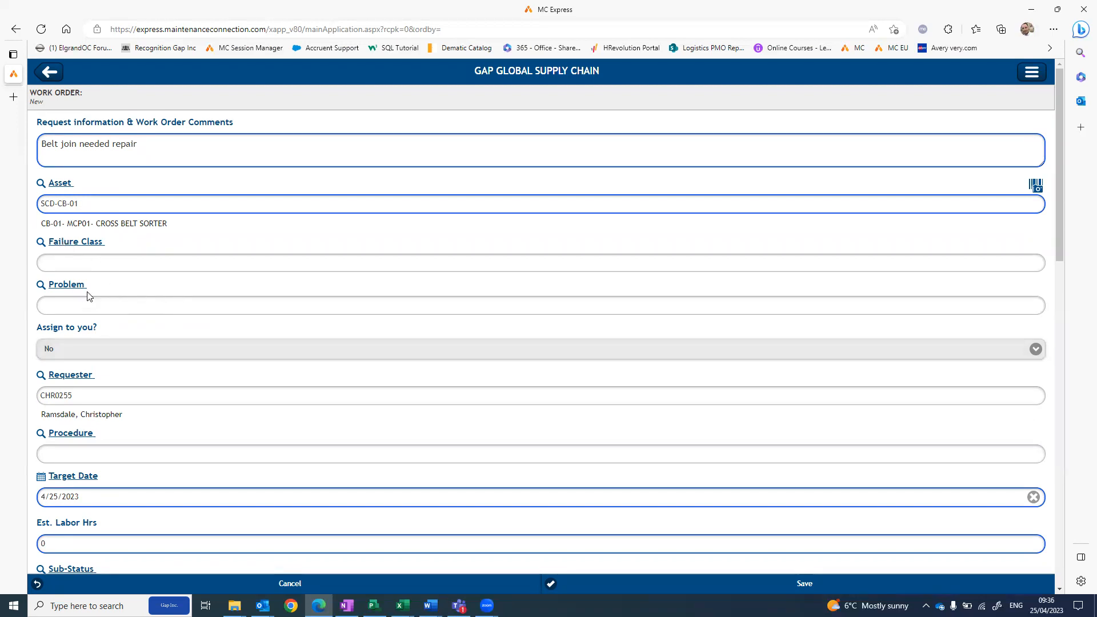
scroll(88, 296, down, 1)
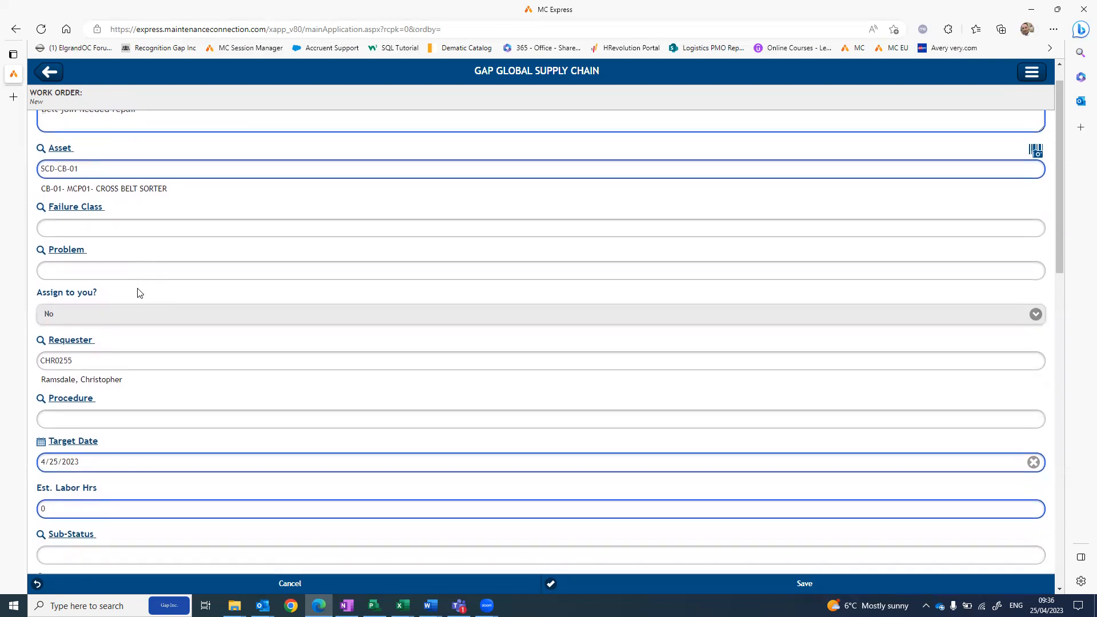
- Look over the new work order's fields from Failure Class and Problem down to Repair Center and Shift
scroll(123, 324, down, 2)
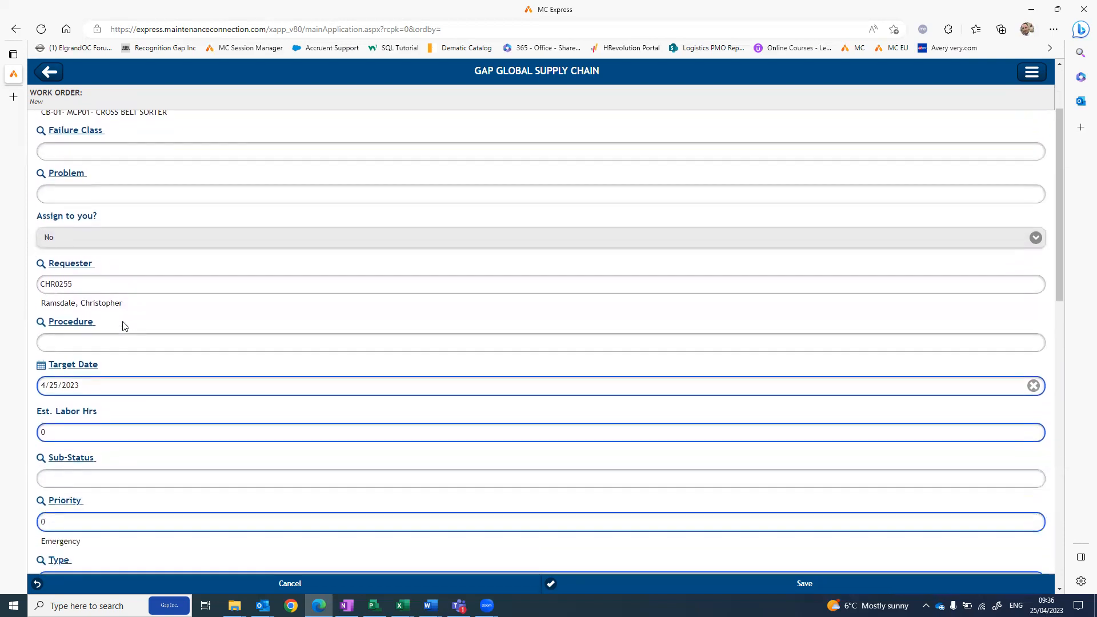
right_click(124, 326)
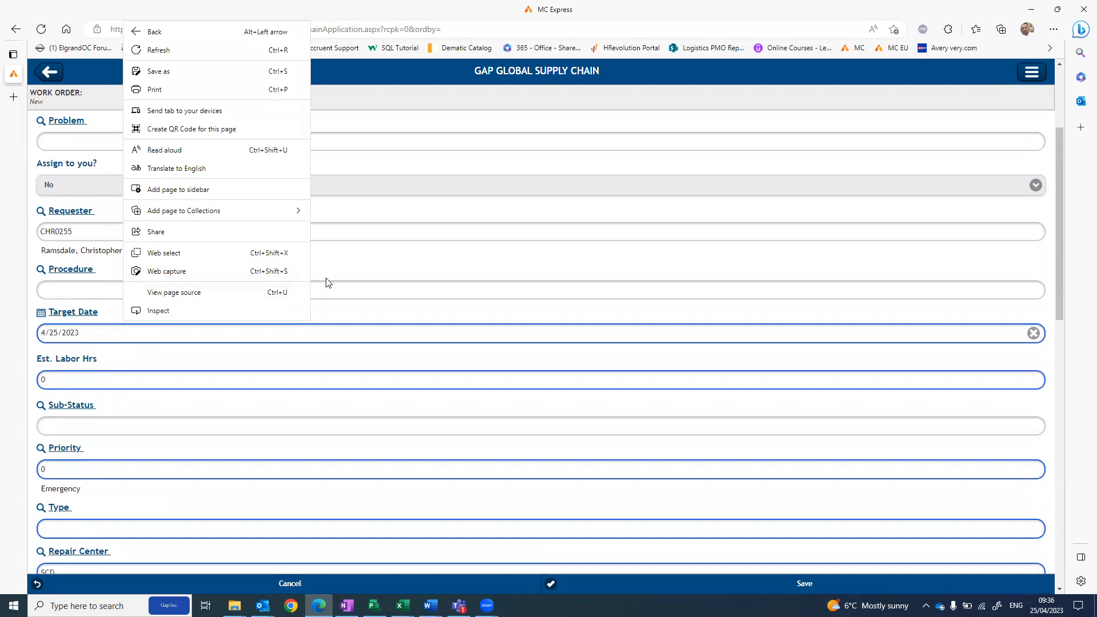
click(380, 265)
scroll(346, 171, up, 2)
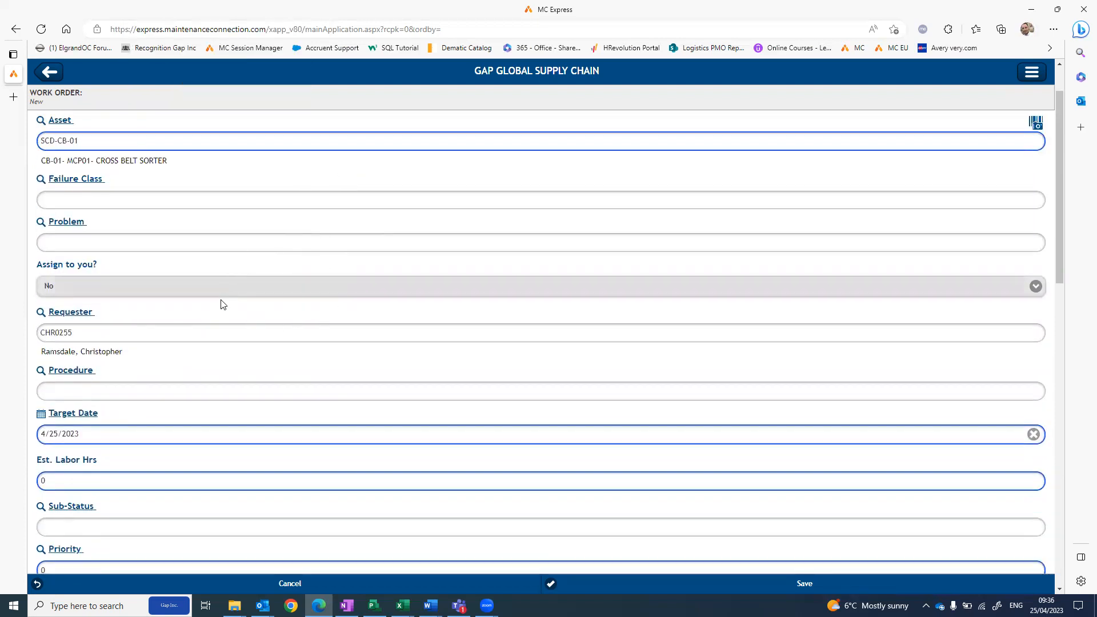
scroll(277, 360, down, 2)
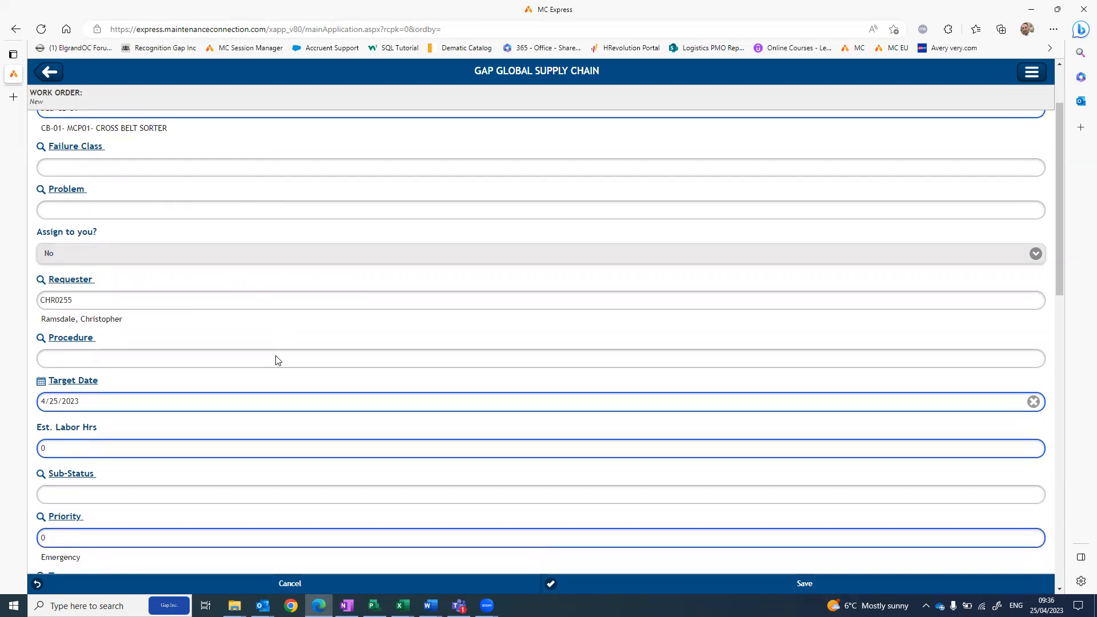
scroll(252, 358, down, 3)
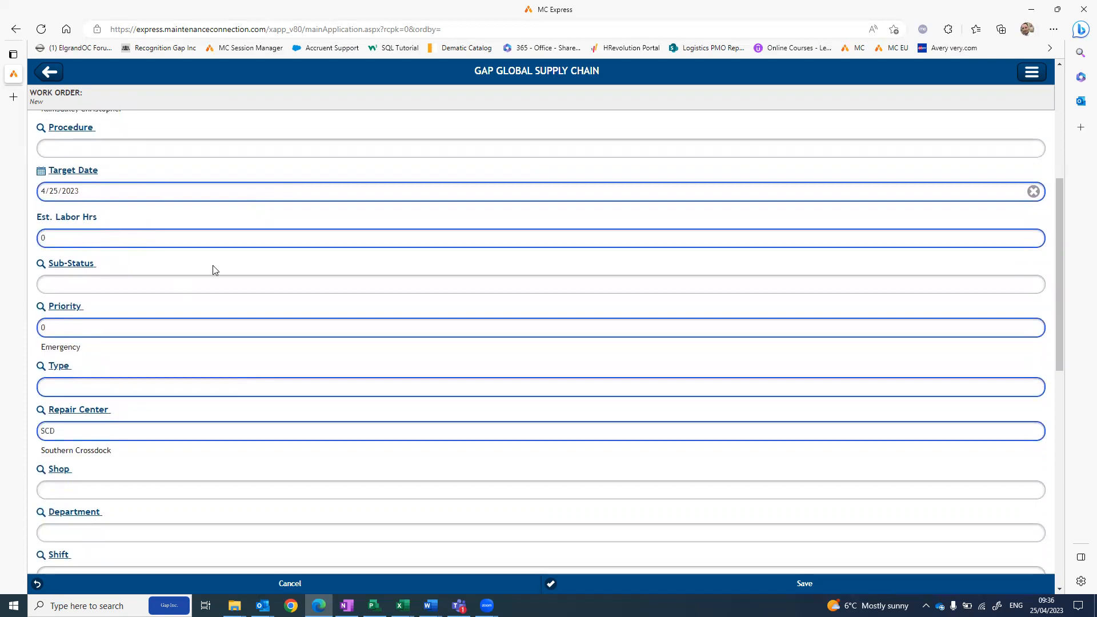
scroll(174, 267, down, 1)
scroll(174, 267, up, 3)
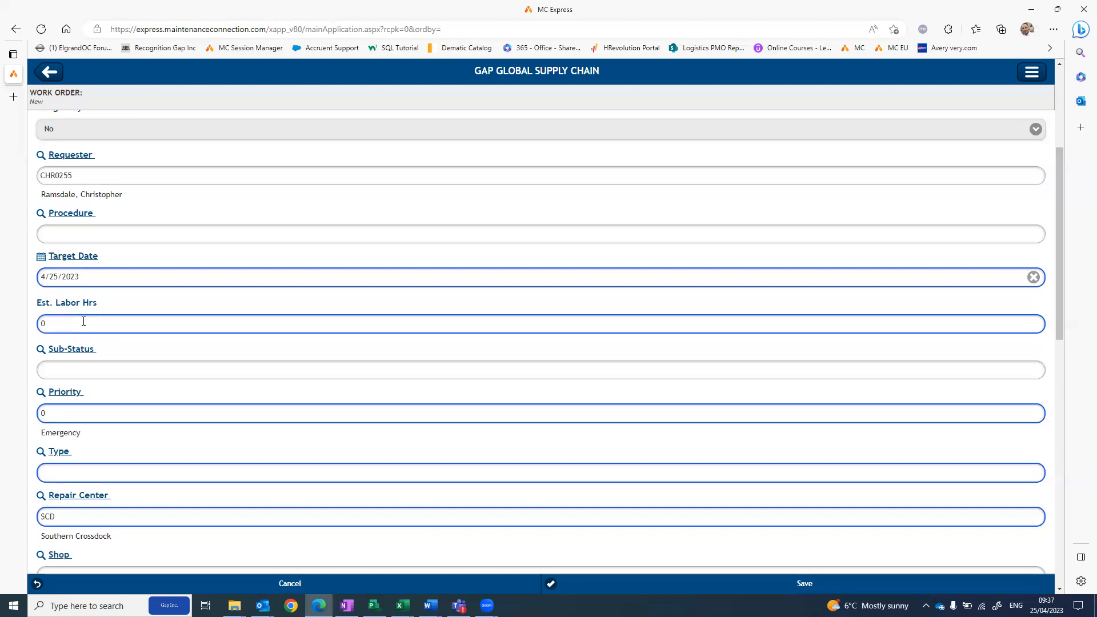
- Look up the available priorities and choose 0 Emergency for the work order
scroll(81, 423, down, 1)
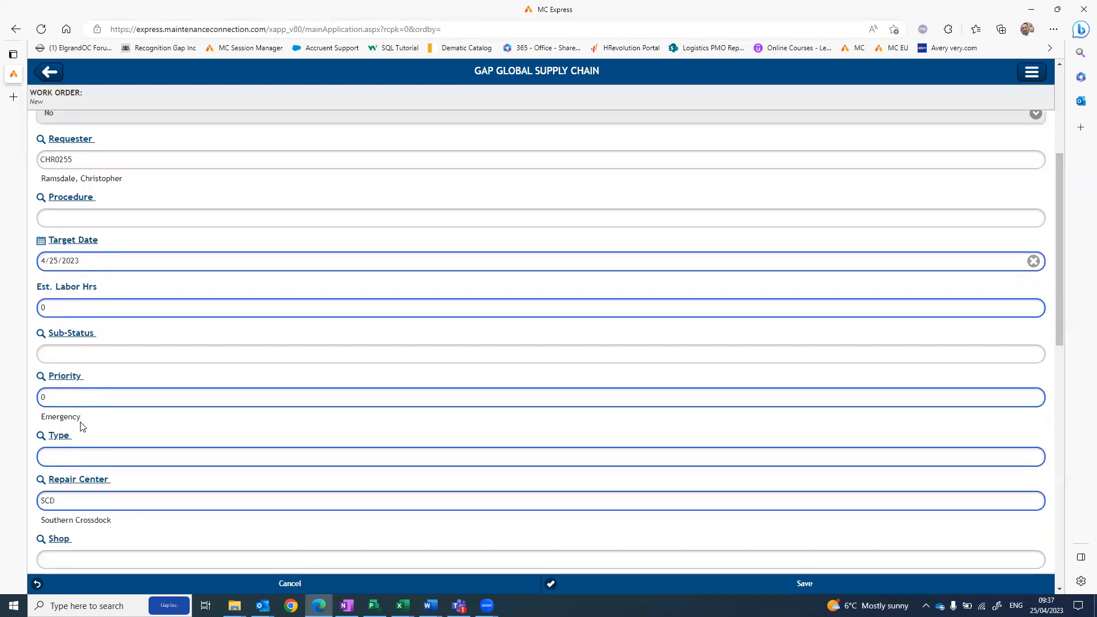
scroll(81, 426, down, 1)
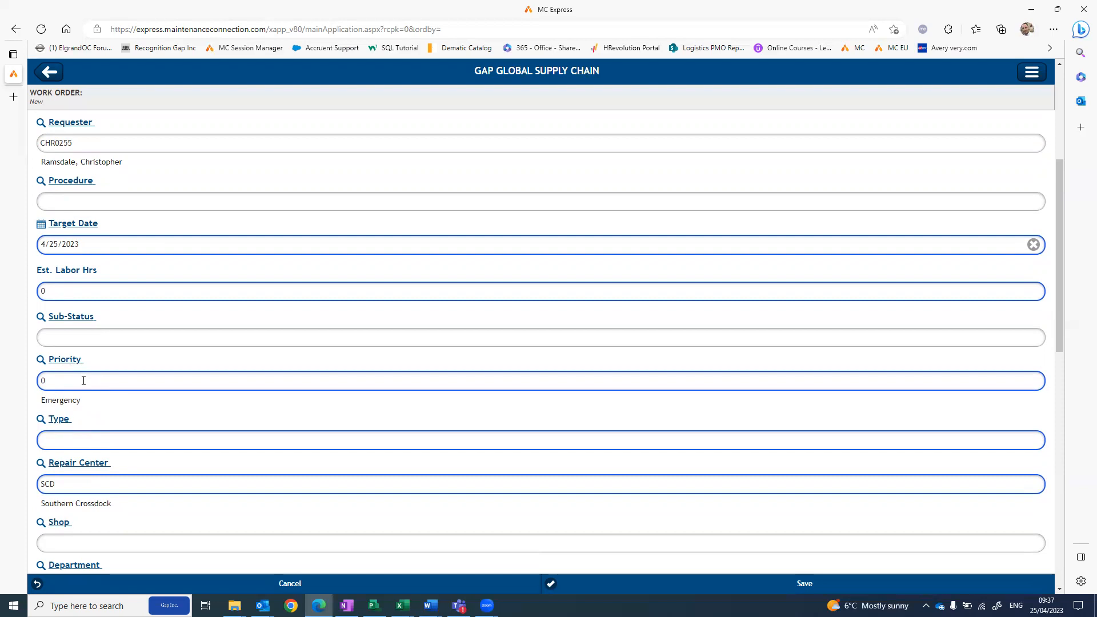
scroll(80, 399, down, 1)
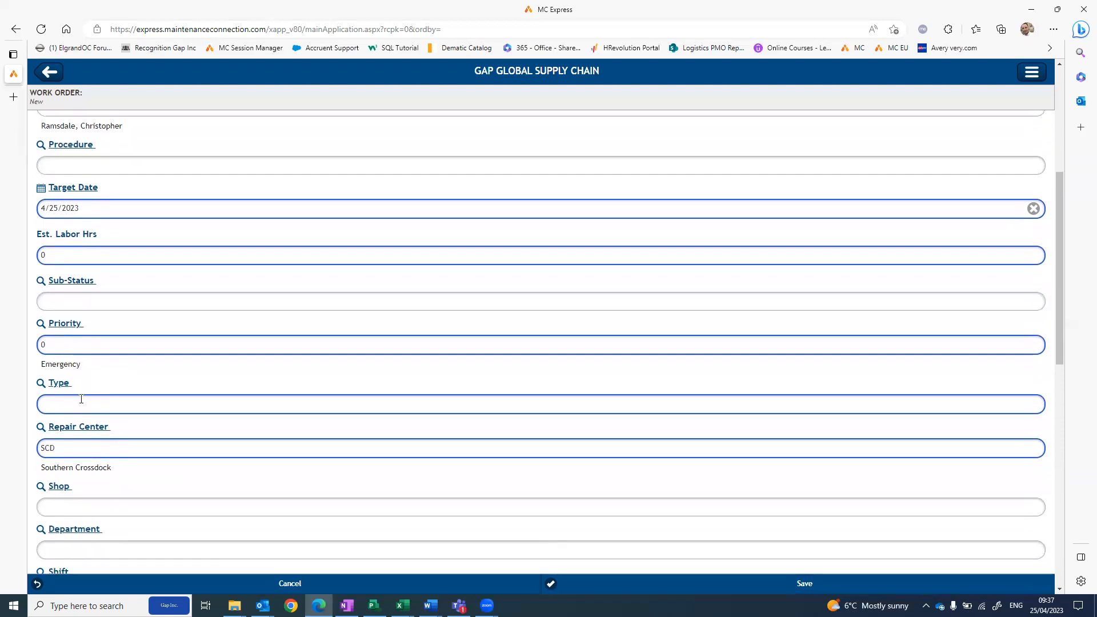
click(53, 324)
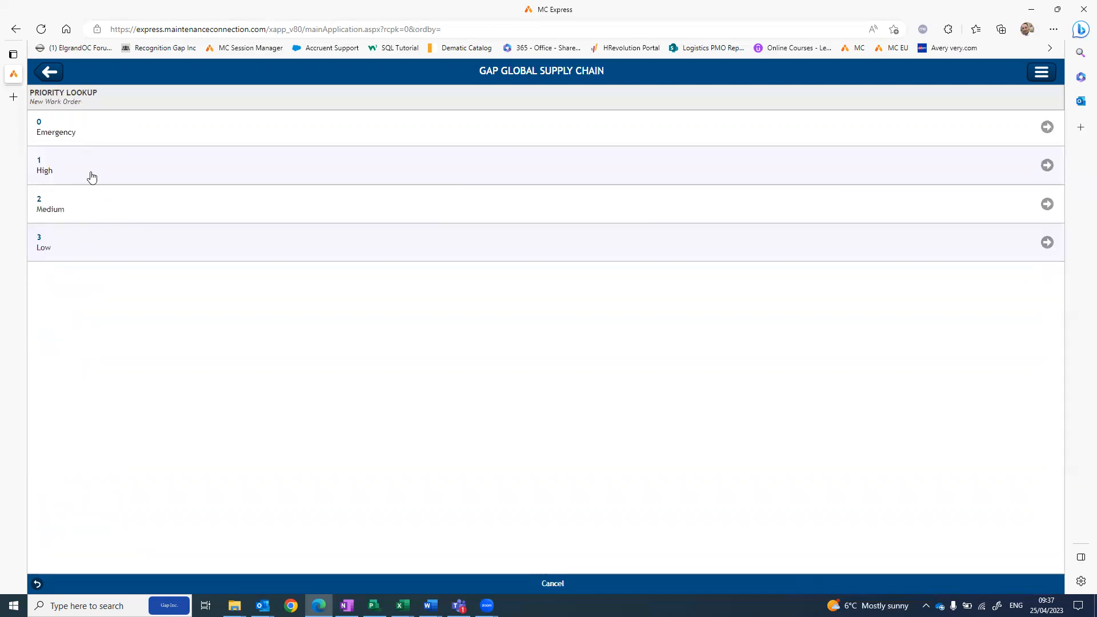
click(60, 135)
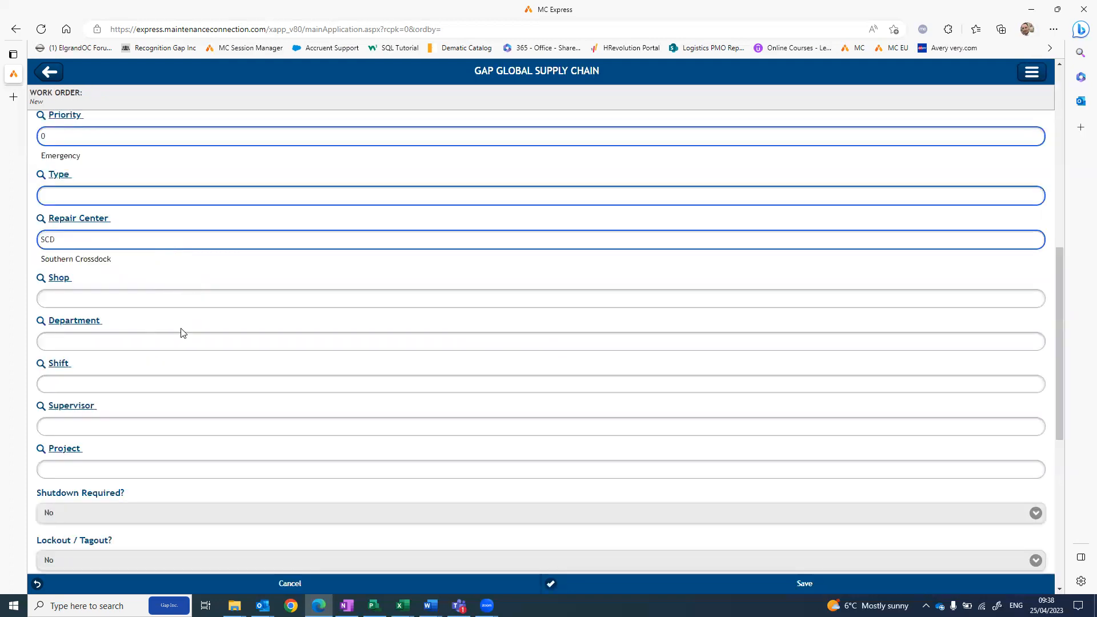
- Set both Shutdown Required and Lockout / Tagout to Yes on the work order
scroll(183, 333, down, 1)
scroll(183, 333, down, 4)
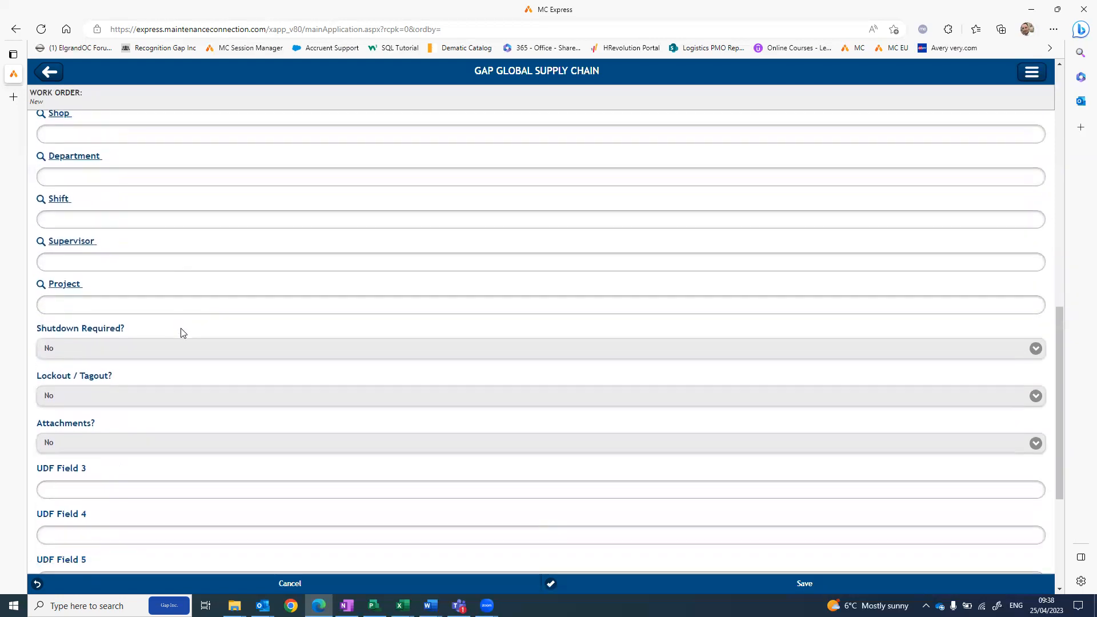
scroll(183, 333, down, 2)
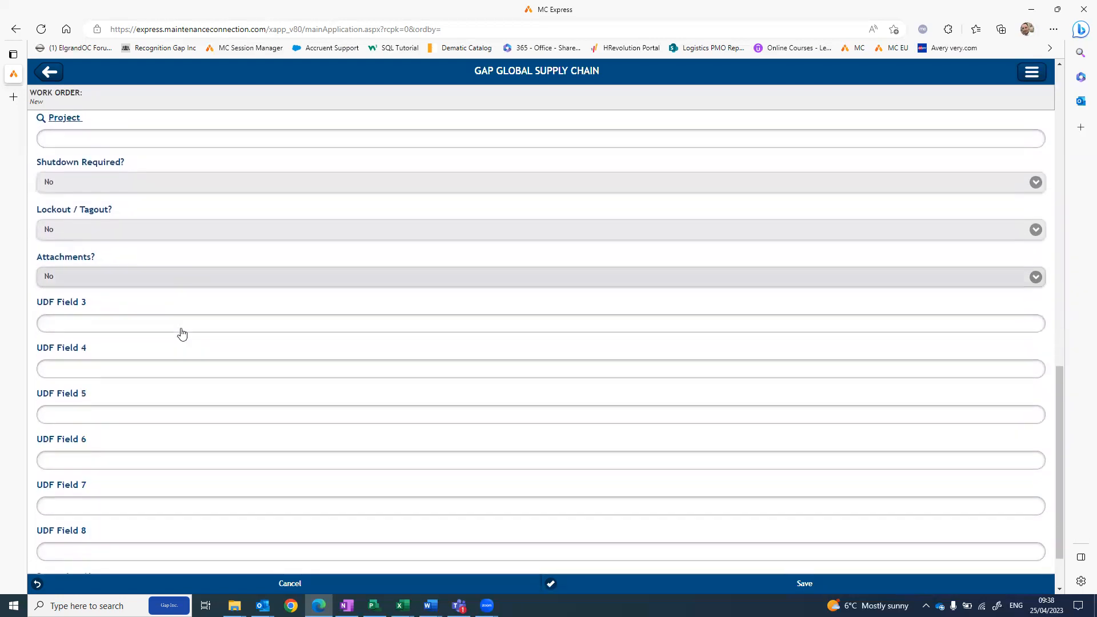
scroll(182, 331, down, 1)
scroll(181, 325, up, 2)
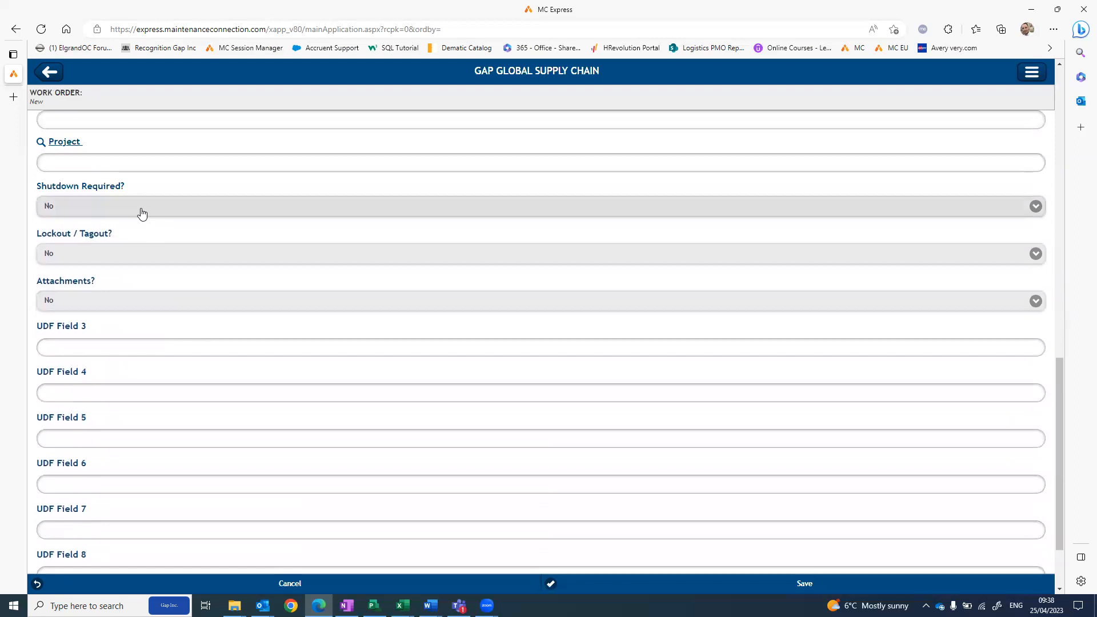
click(142, 213)
click(88, 232)
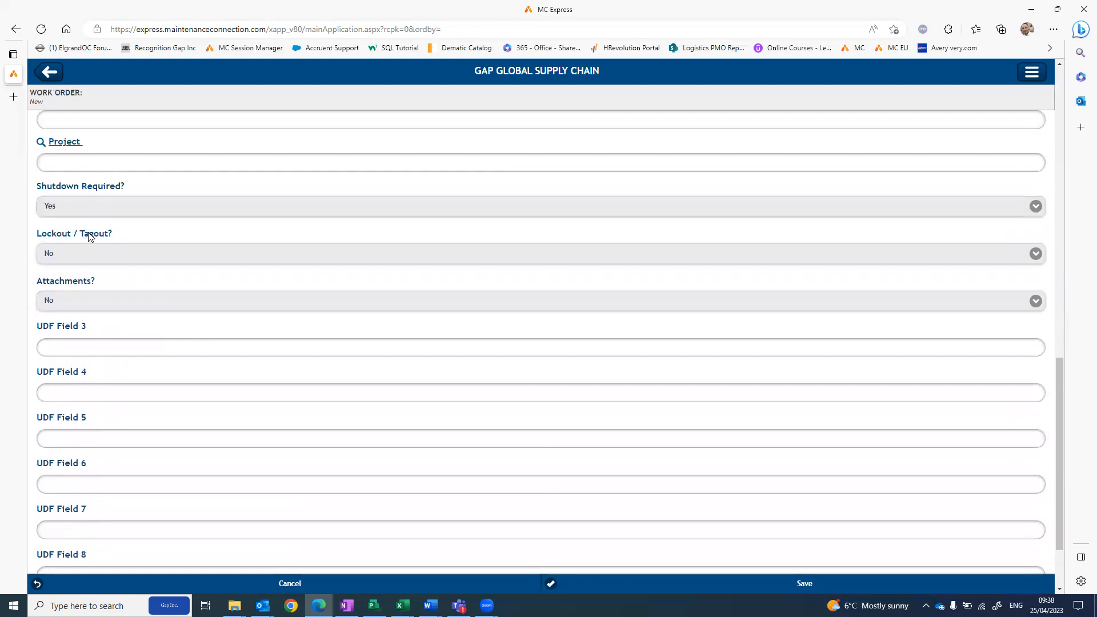
click(93, 257)
click(77, 281)
- Review the whole work order form, from the user-defined fields and Supervisor Notes back up to the asset and problem fields
scroll(186, 234, up, 2)
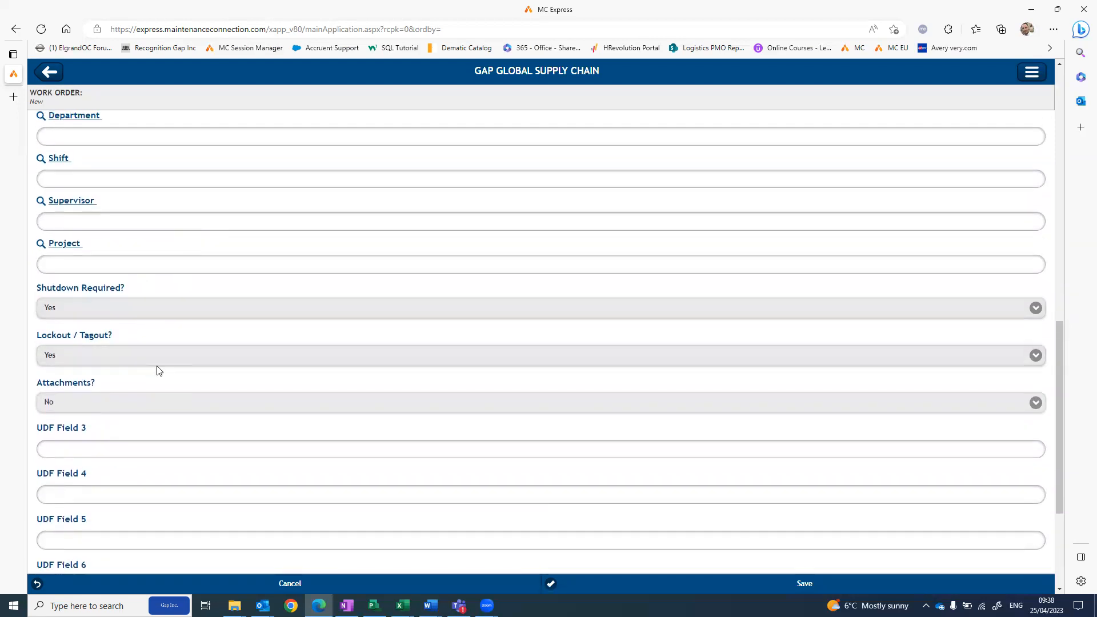
scroll(157, 377, down, 1)
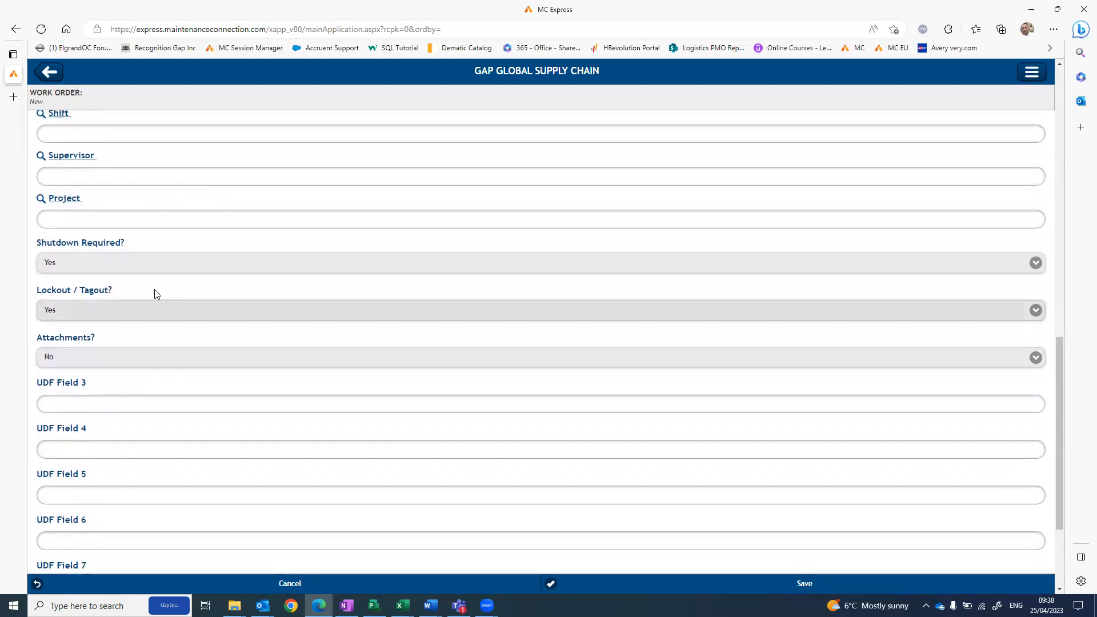
scroll(132, 298, up, 1)
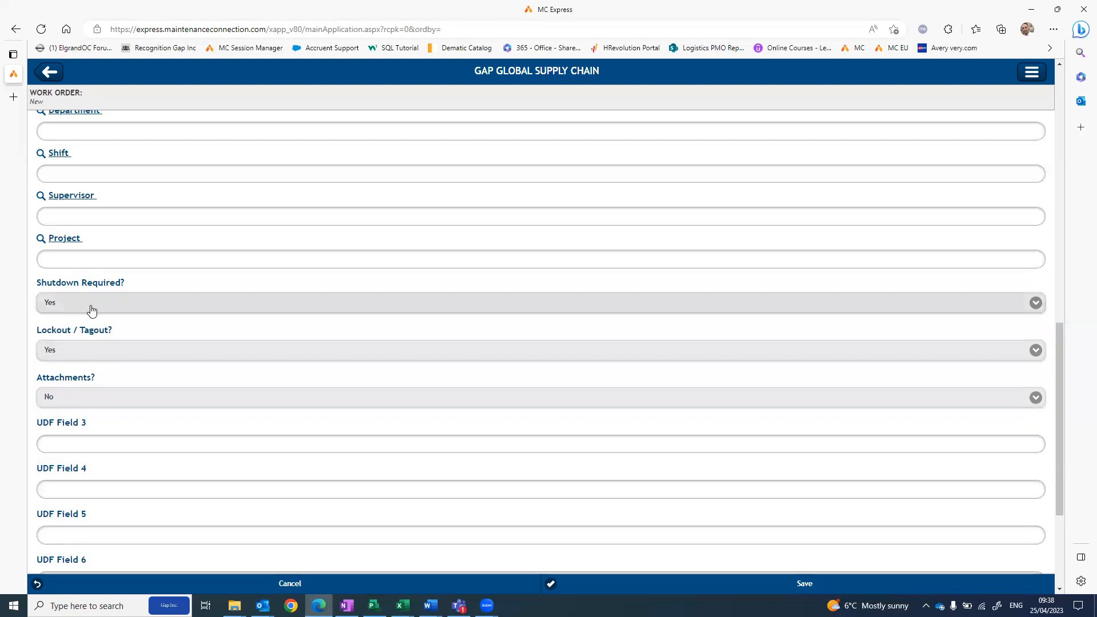
scroll(127, 330, up, 2)
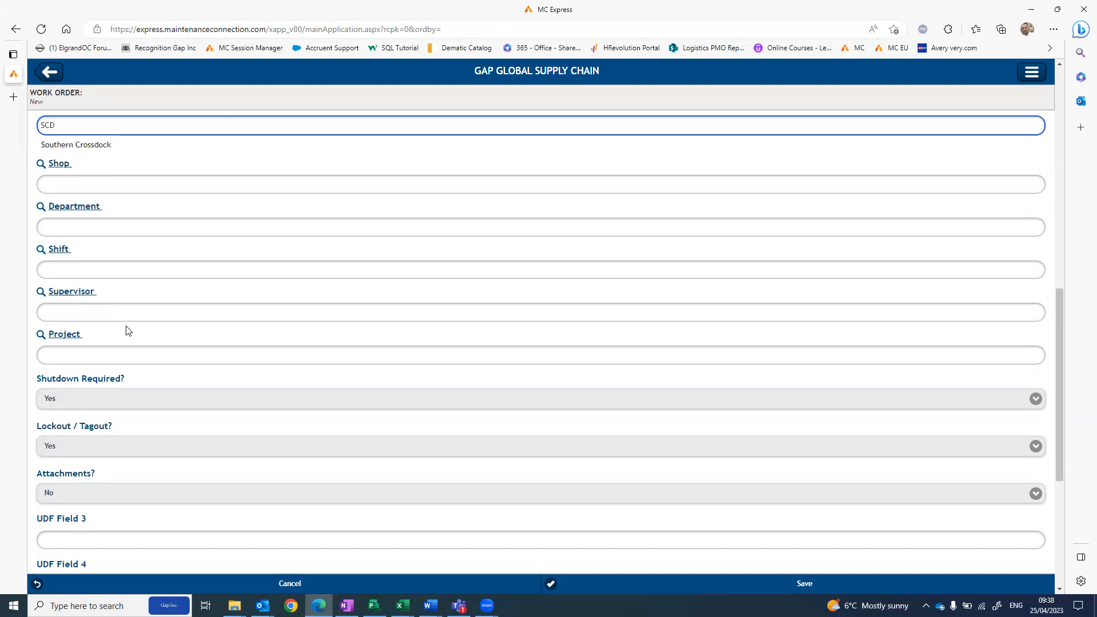
scroll(128, 331, down, 6)
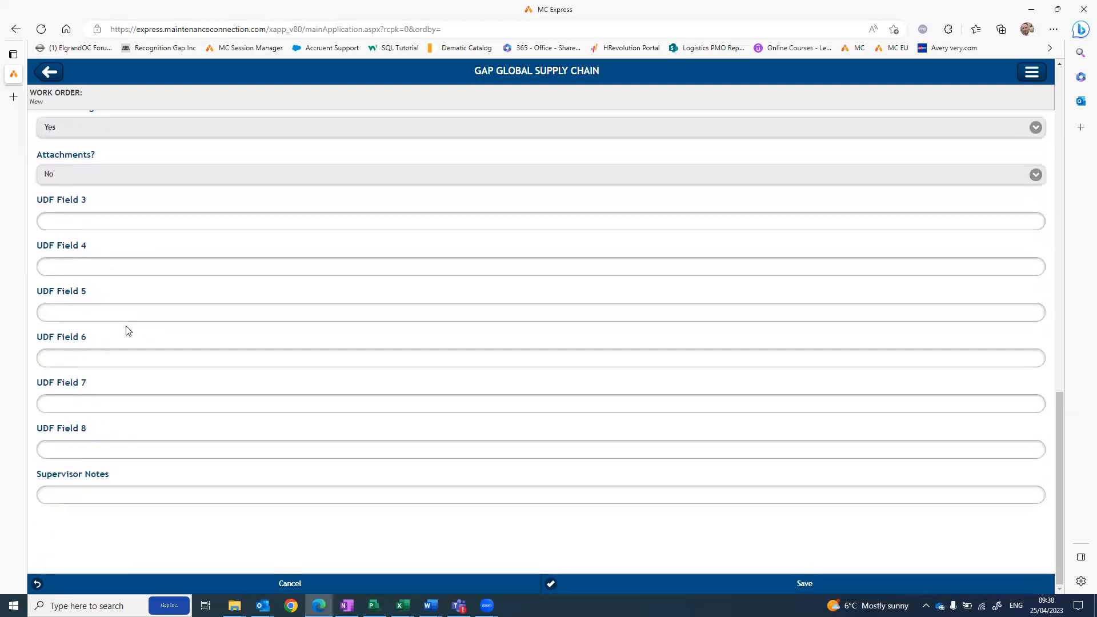
scroll(123, 303, up, 1)
scroll(218, 256, up, 10)
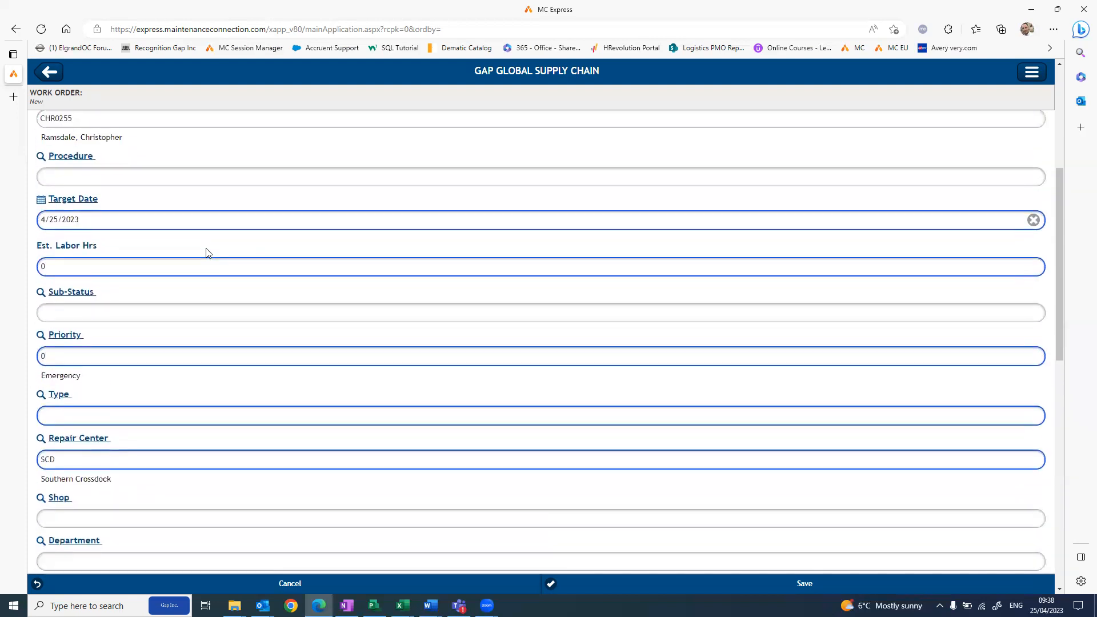
scroll(207, 253, up, 3)
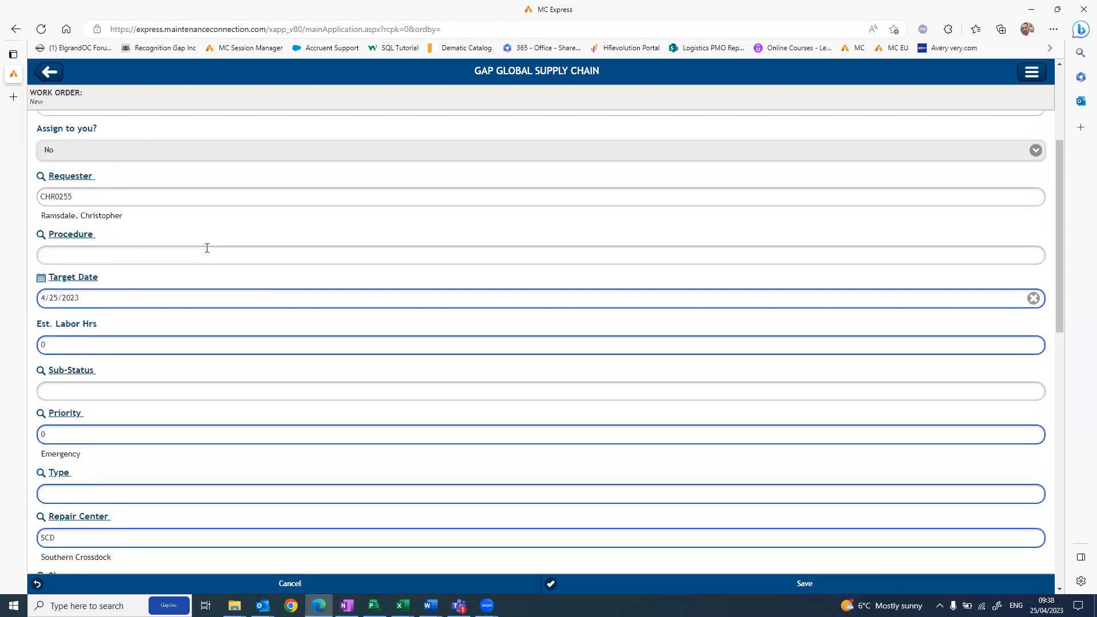
scroll(166, 288, up, 8)
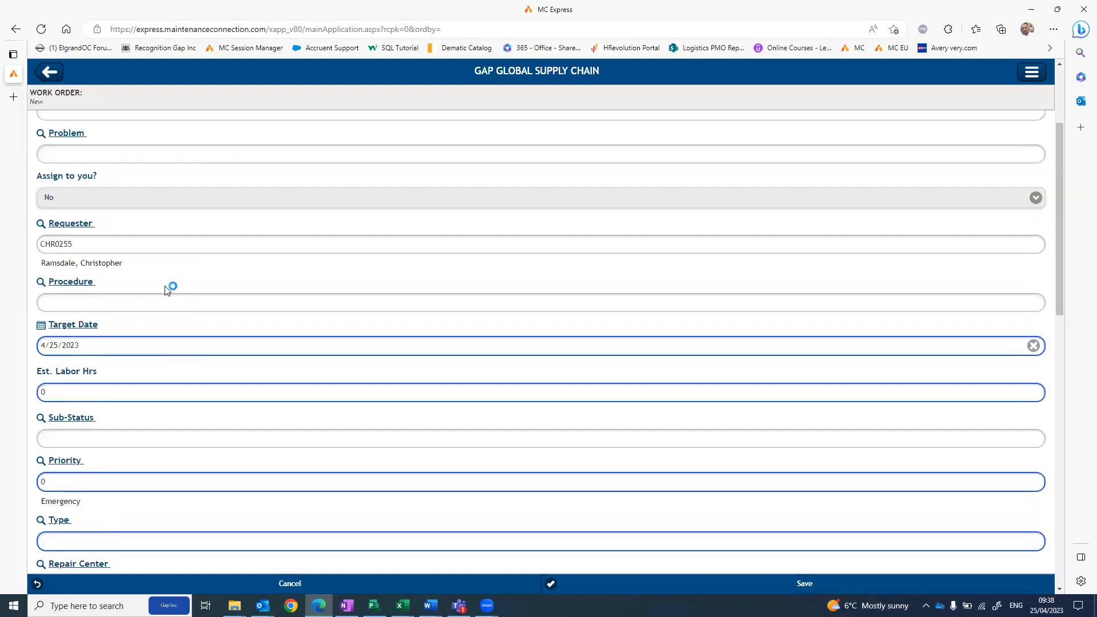
scroll(167, 288, down, 1)
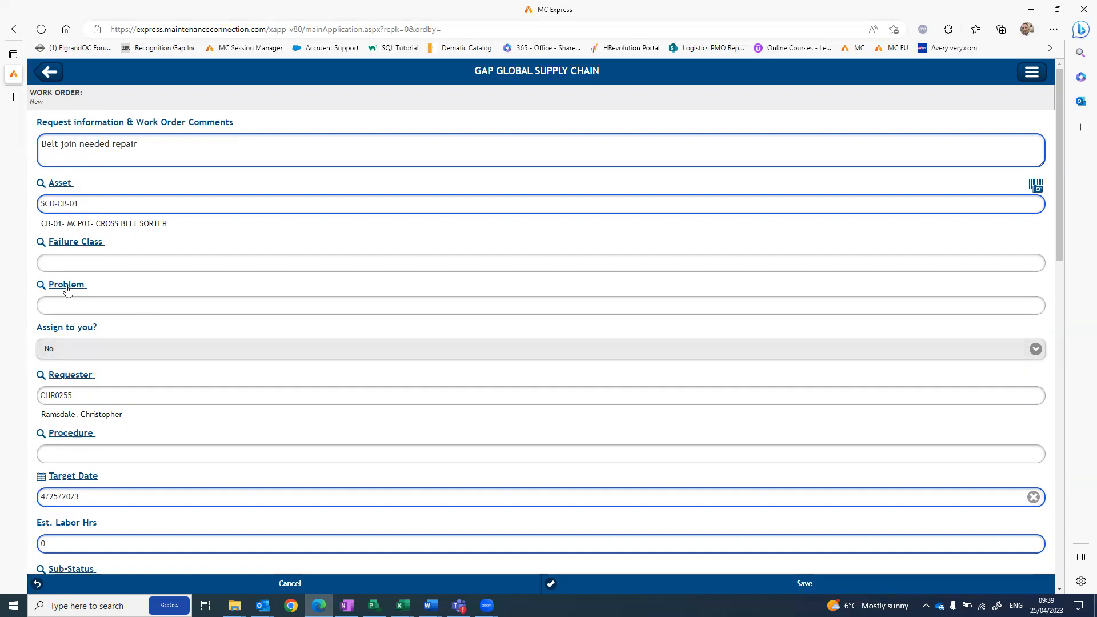
click(73, 306)
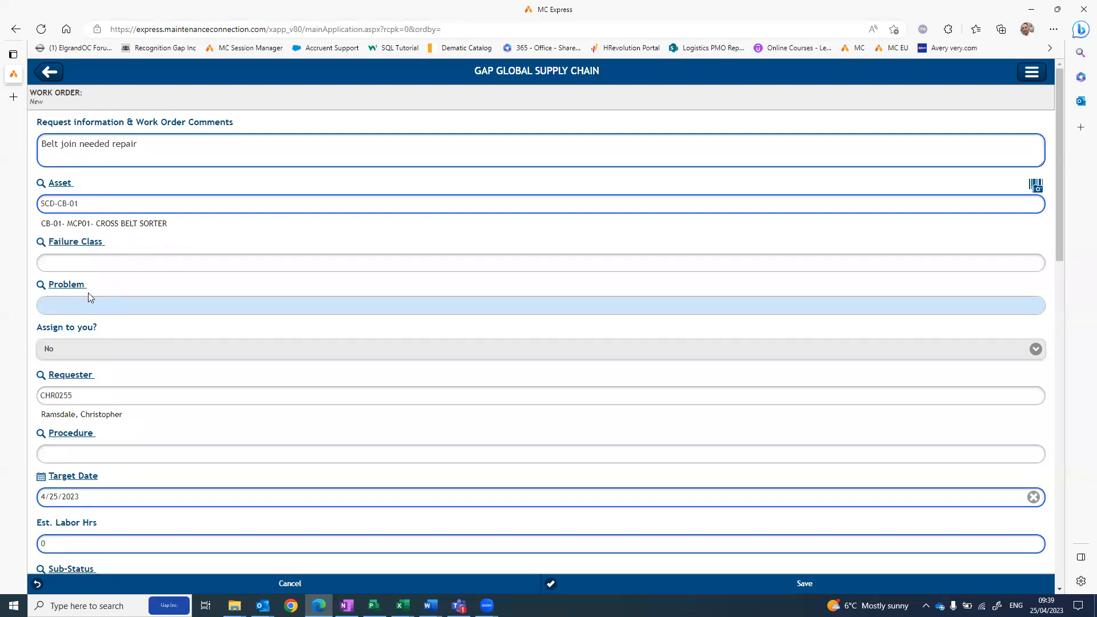
- Enter EM as the work order type
scroll(88, 293, down, 4)
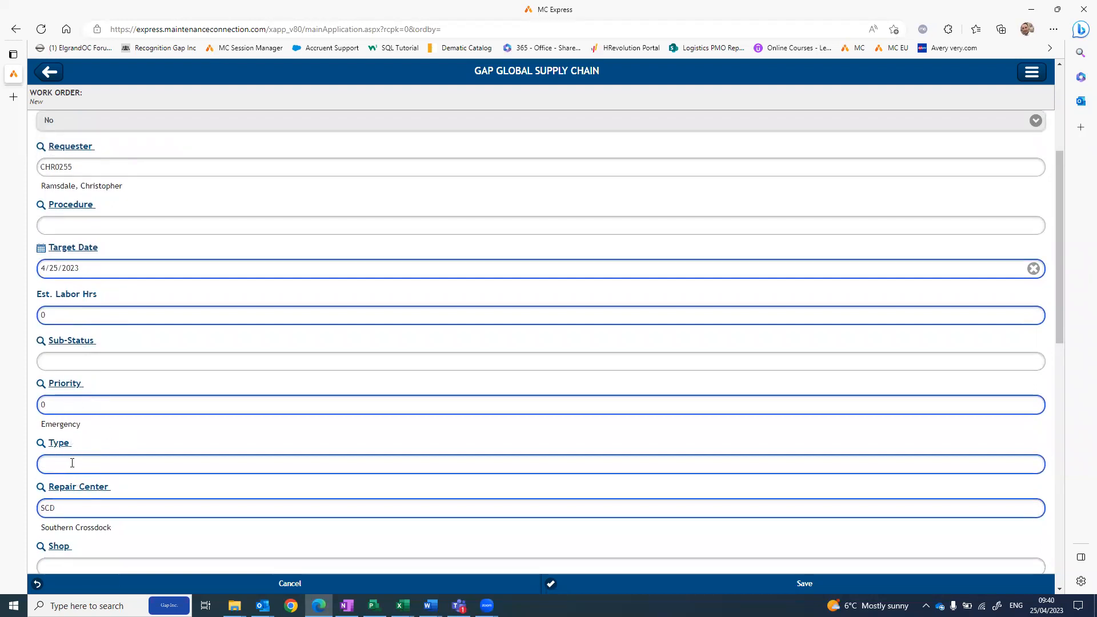
click(72, 463)
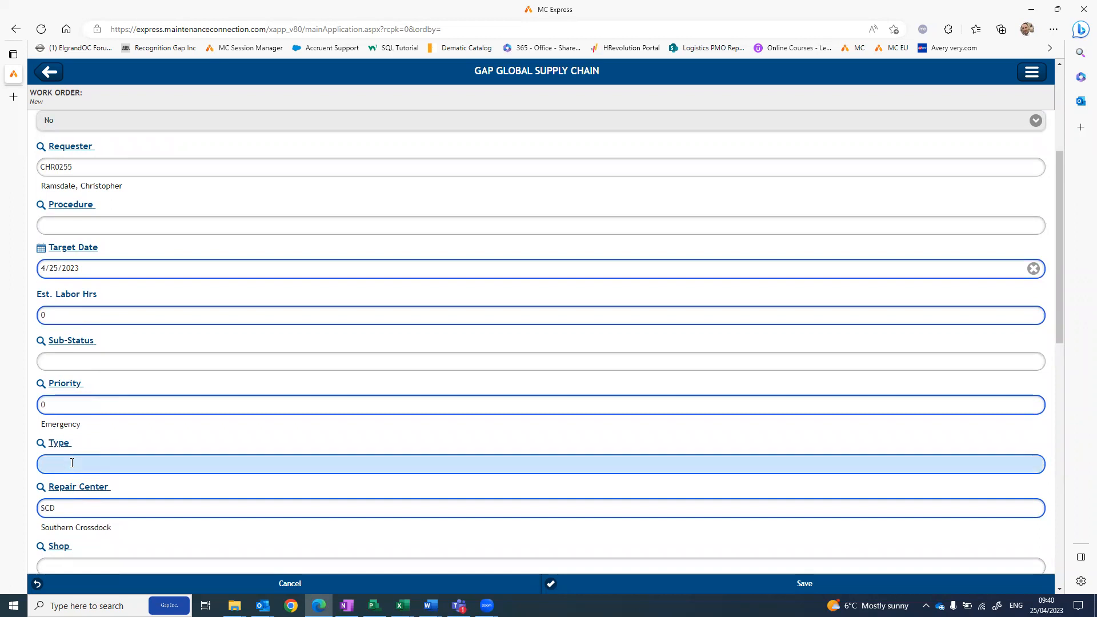
text(EM)
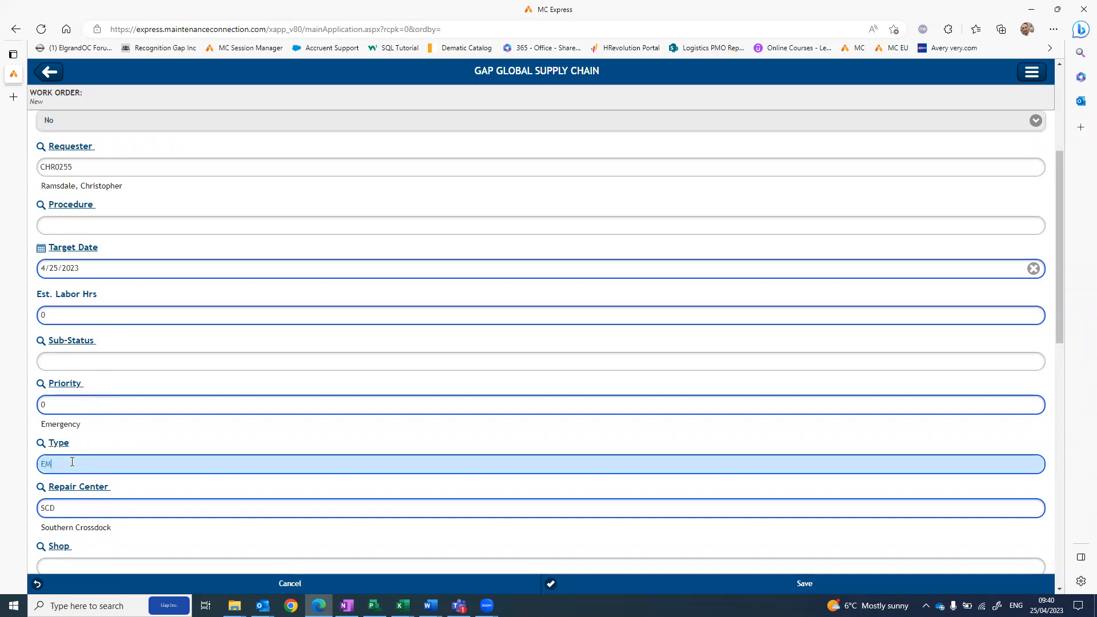
click(106, 444)
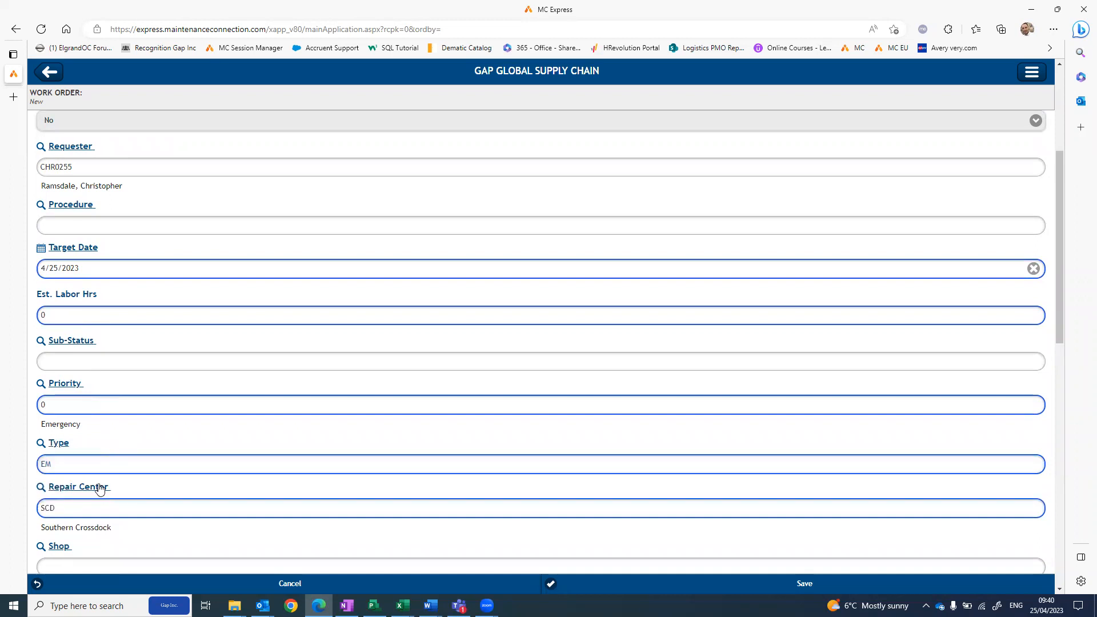
click(89, 465)
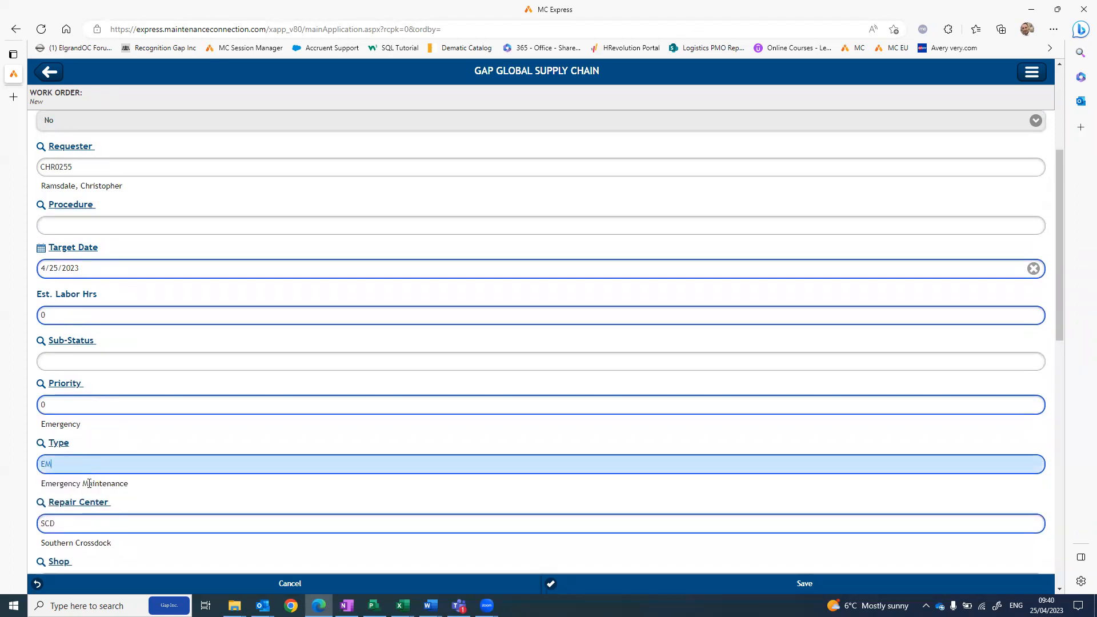
click(108, 438)
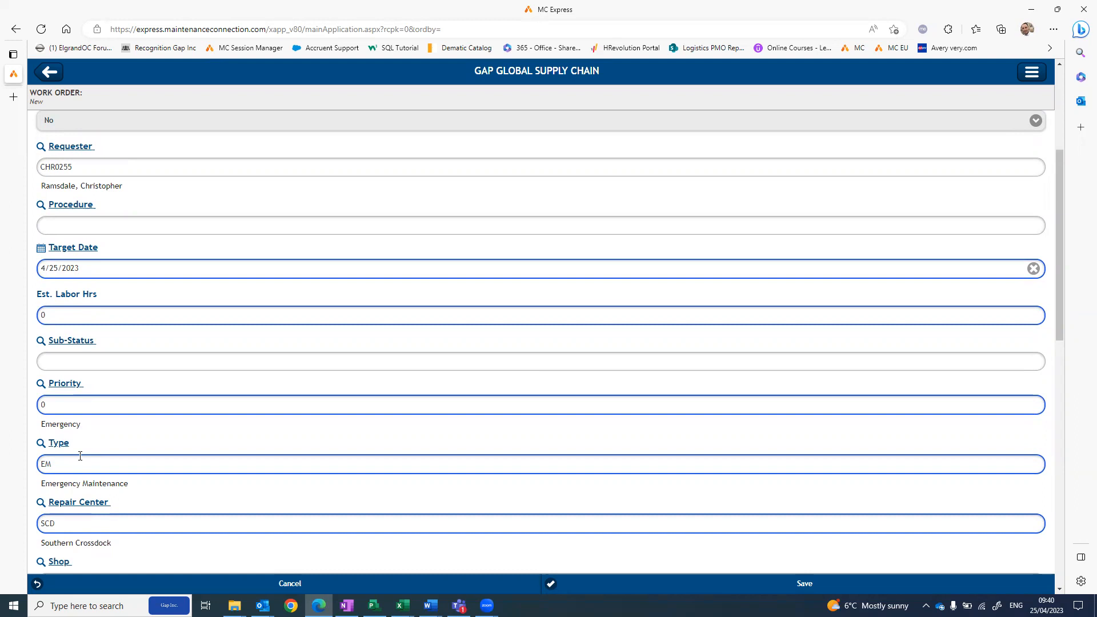
- Look through the available work order types and choose EM Emergency Maintenance from the lookup
click(52, 443)
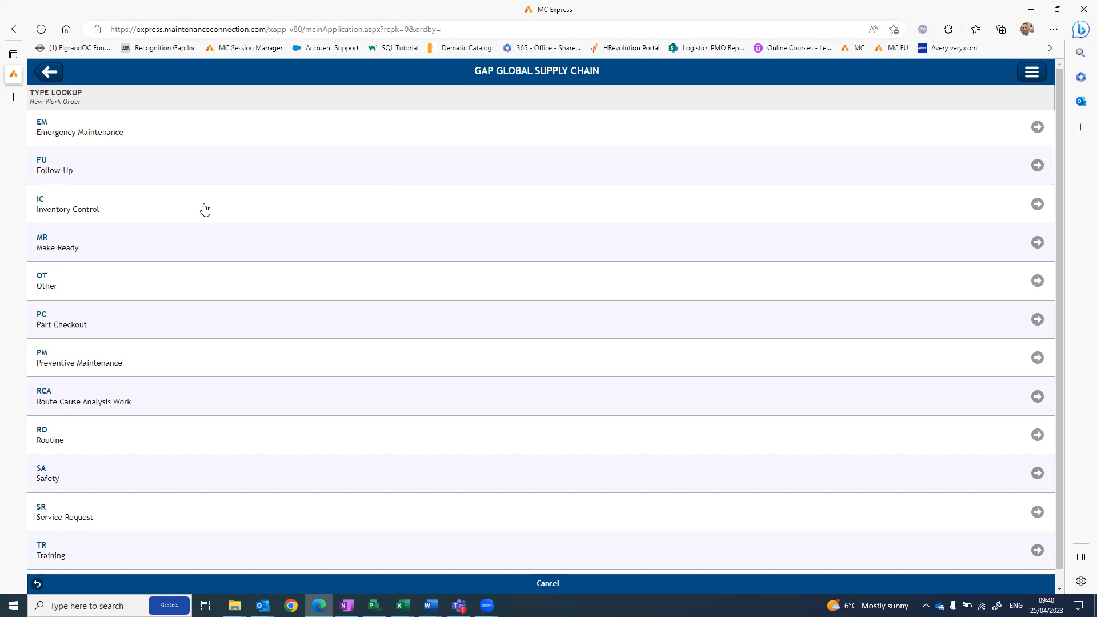
scroll(206, 327, down, 1)
scroll(206, 327, up, 2)
scroll(191, 300, down, 1)
scroll(191, 300, up, 1)
click(95, 138)
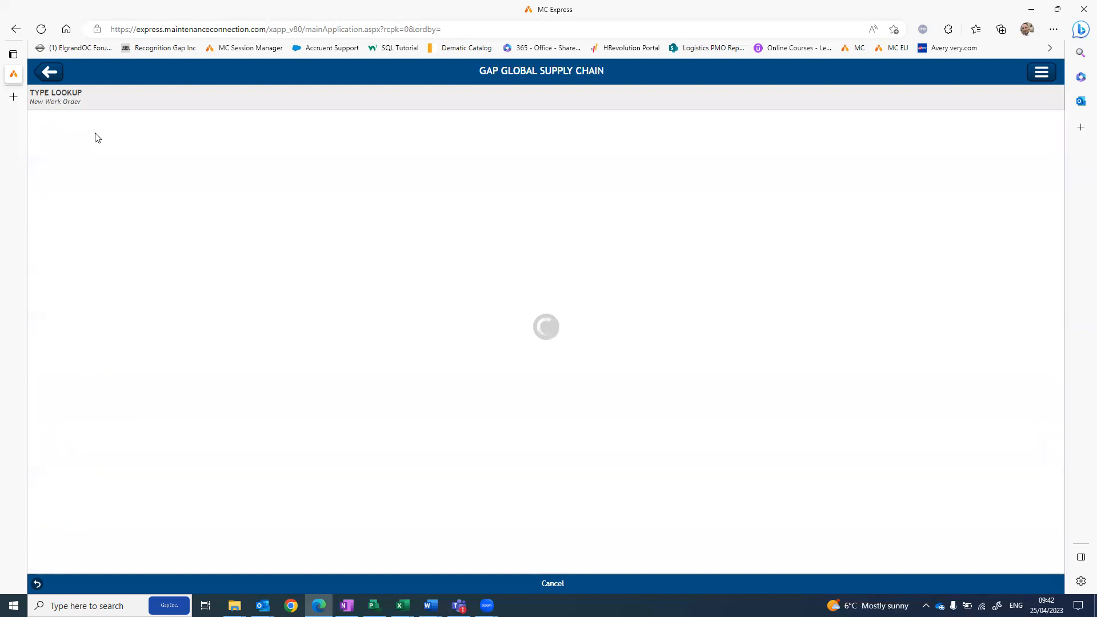
scroll(97, 143, up, 10)
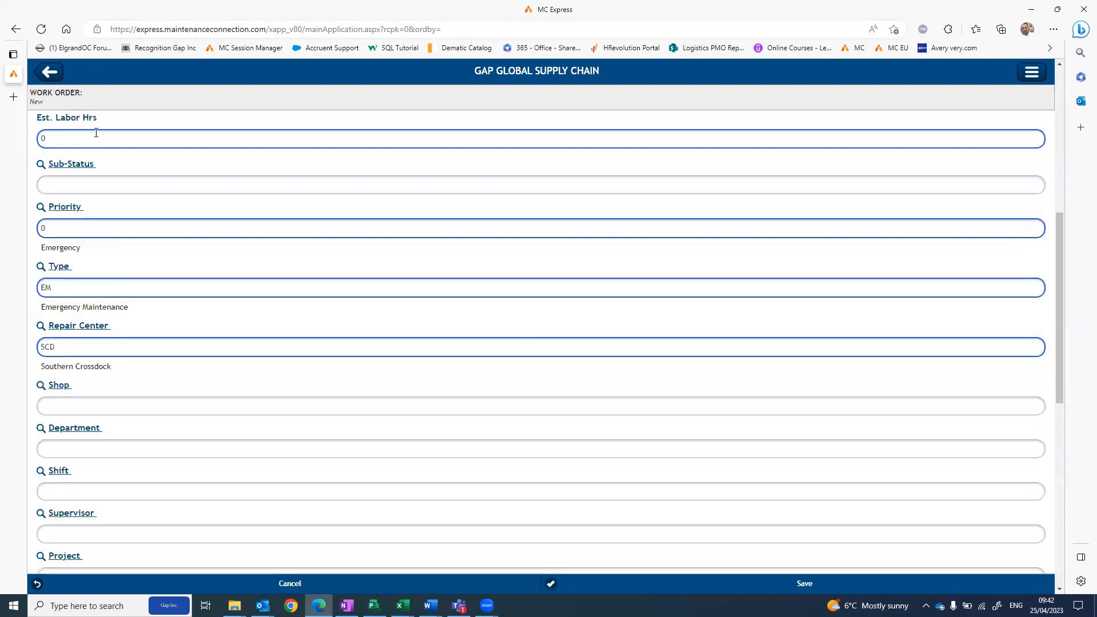
scroll(106, 173, up, 2)
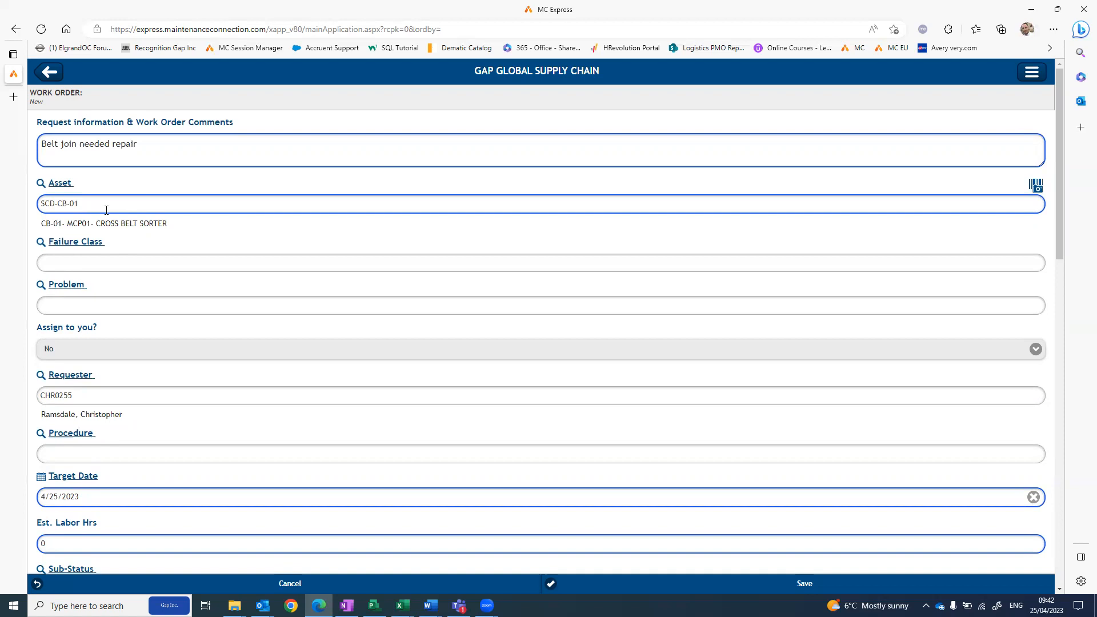
- Review the work order form from the comments and asset down to the priority and type fields
scroll(106, 209, down, 3)
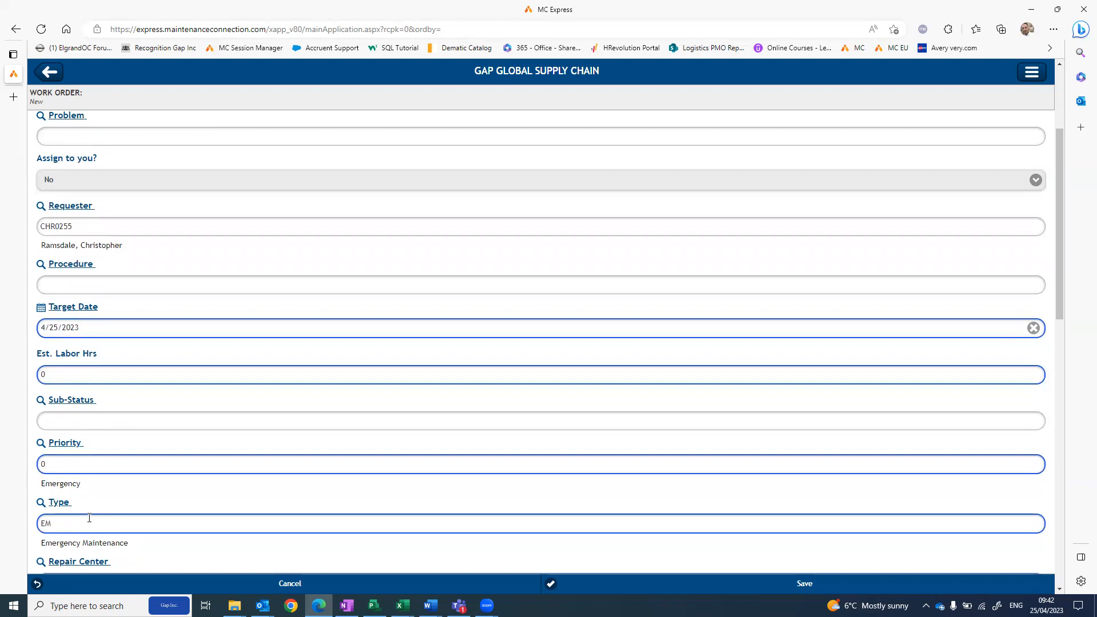
scroll(130, 338, up, 3)
scroll(130, 338, down, 5)
scroll(131, 338, up, 5)
scroll(130, 338, down, 1)
scroll(130, 339, up, 1)
scroll(130, 339, down, 1)
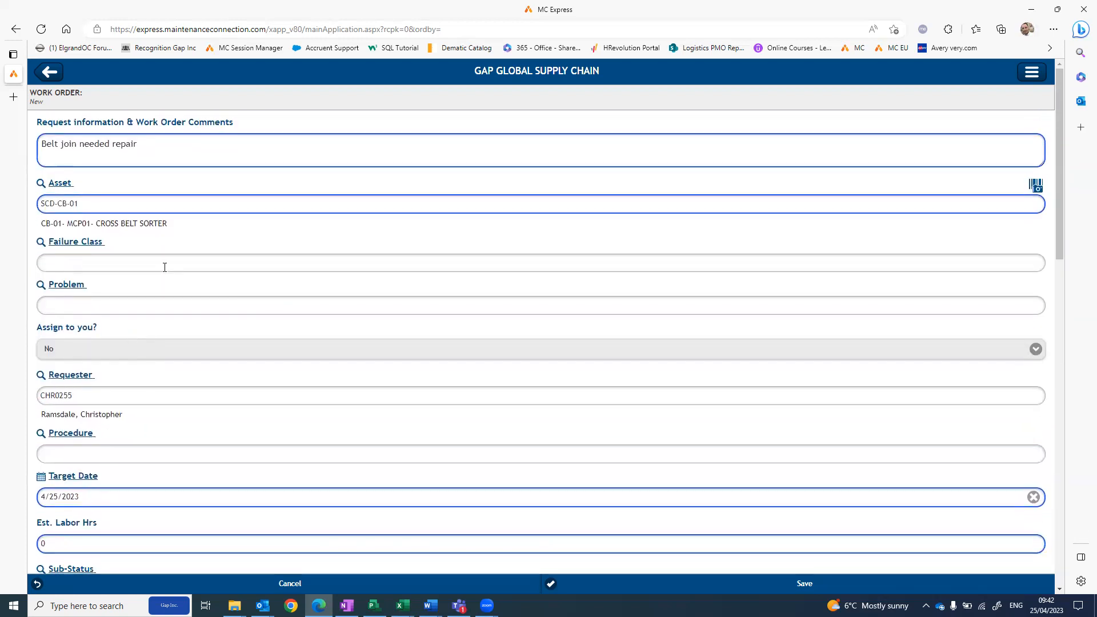
- Open the Problem lookup, check its category and filter options, and set it to show all problems
click(77, 303)
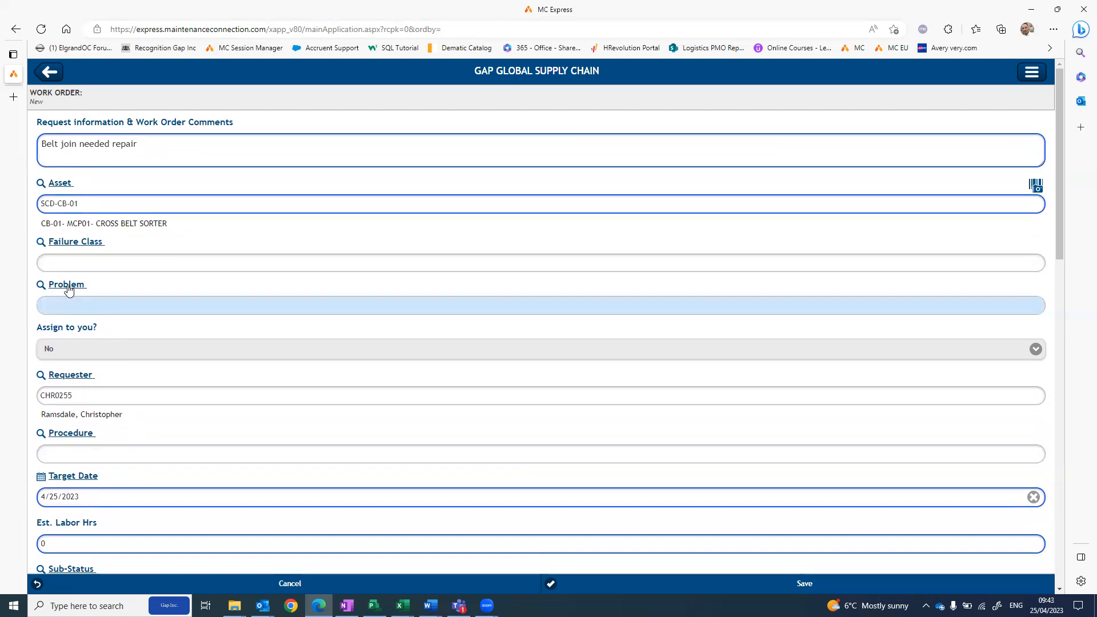
click(68, 286)
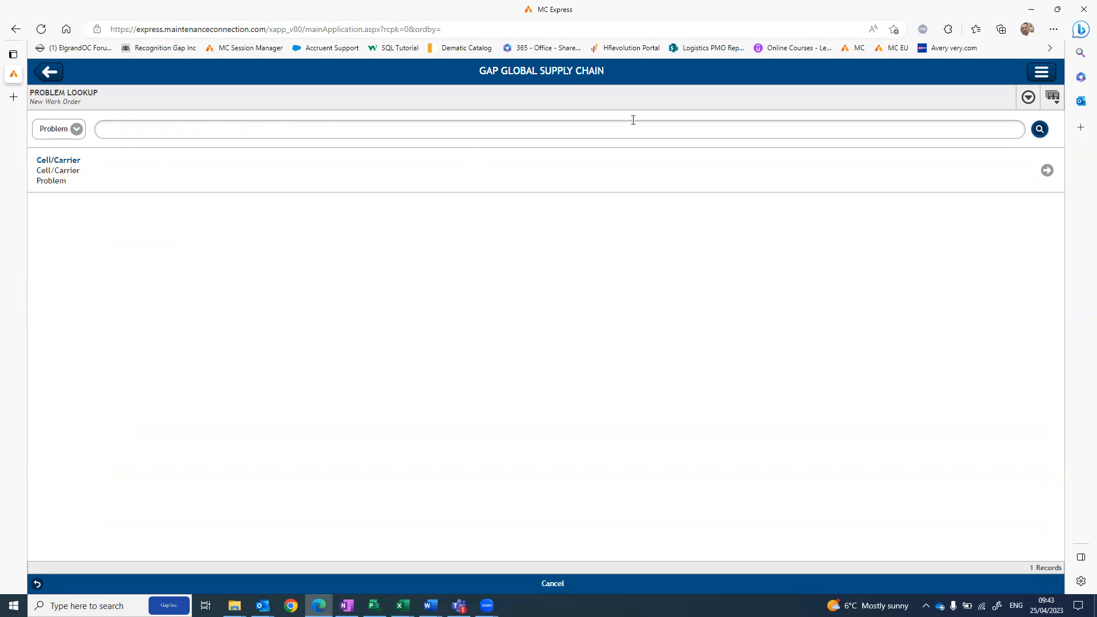
click(1058, 102)
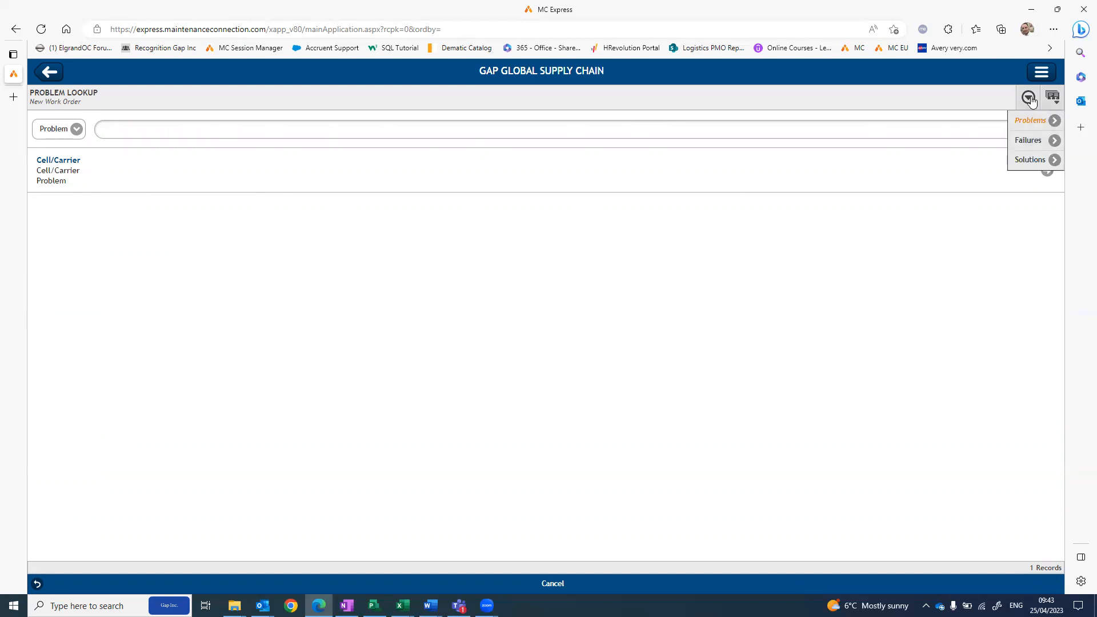
click(875, 268)
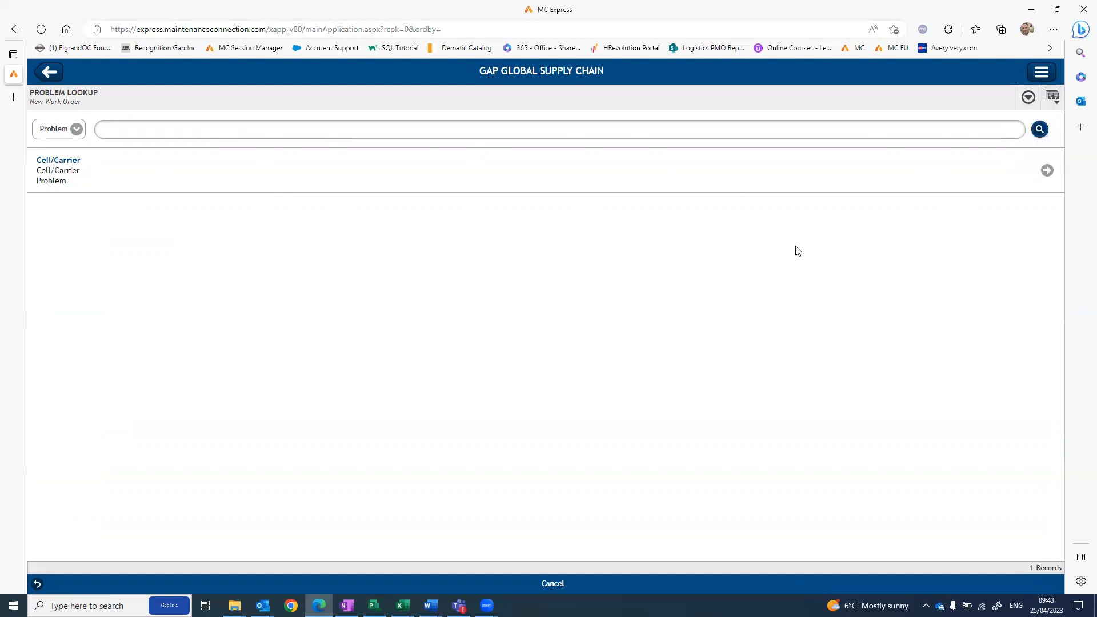
click(78, 131)
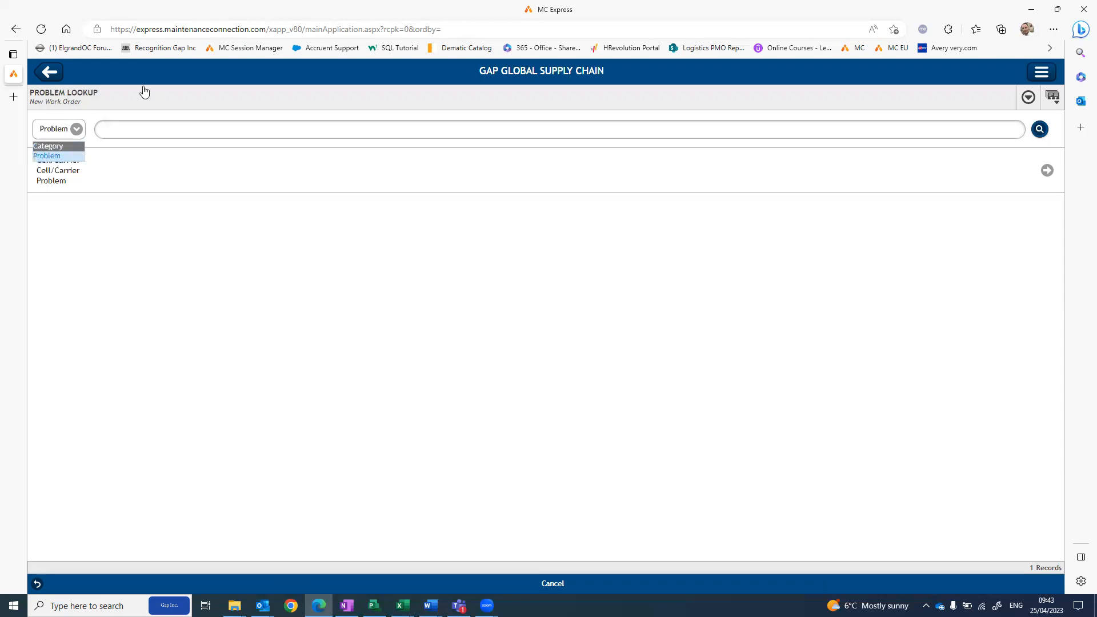
click(823, 53)
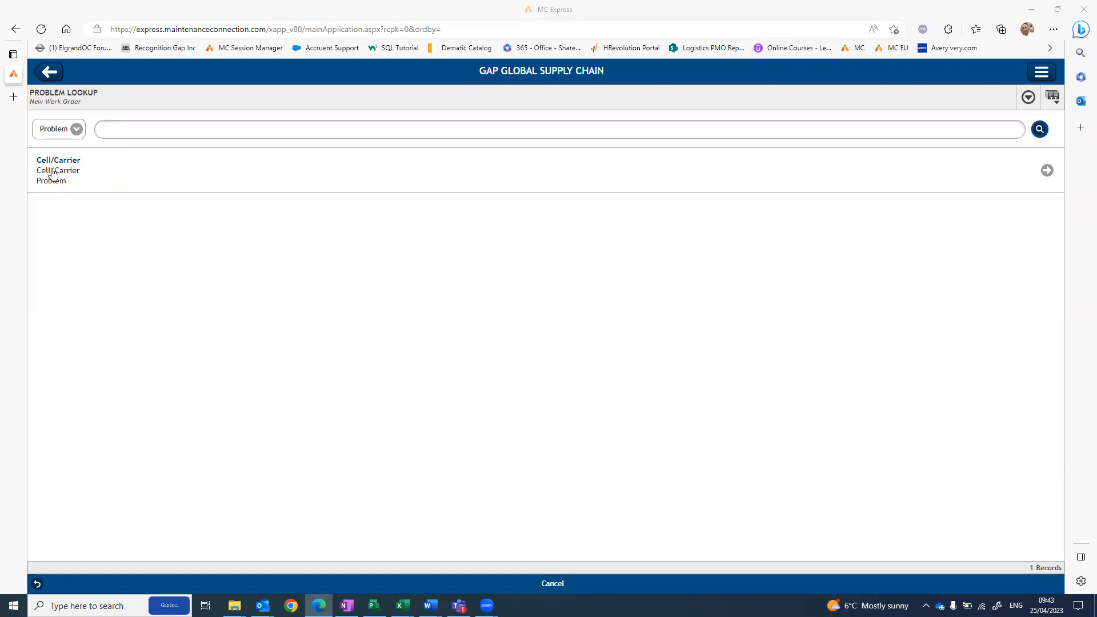
click(1024, 102)
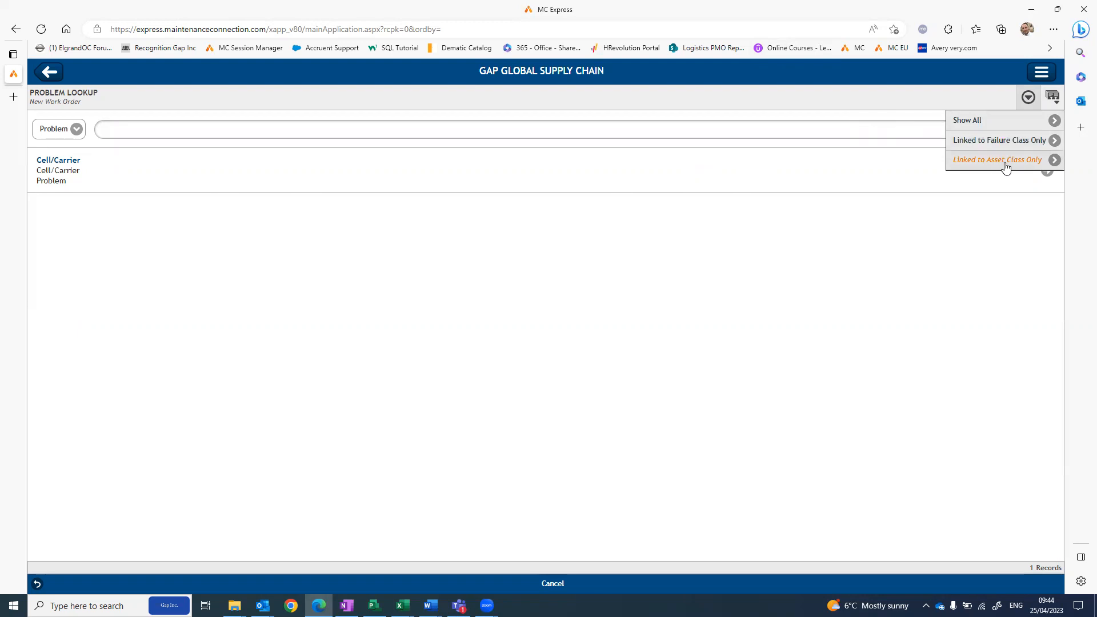
click(975, 124)
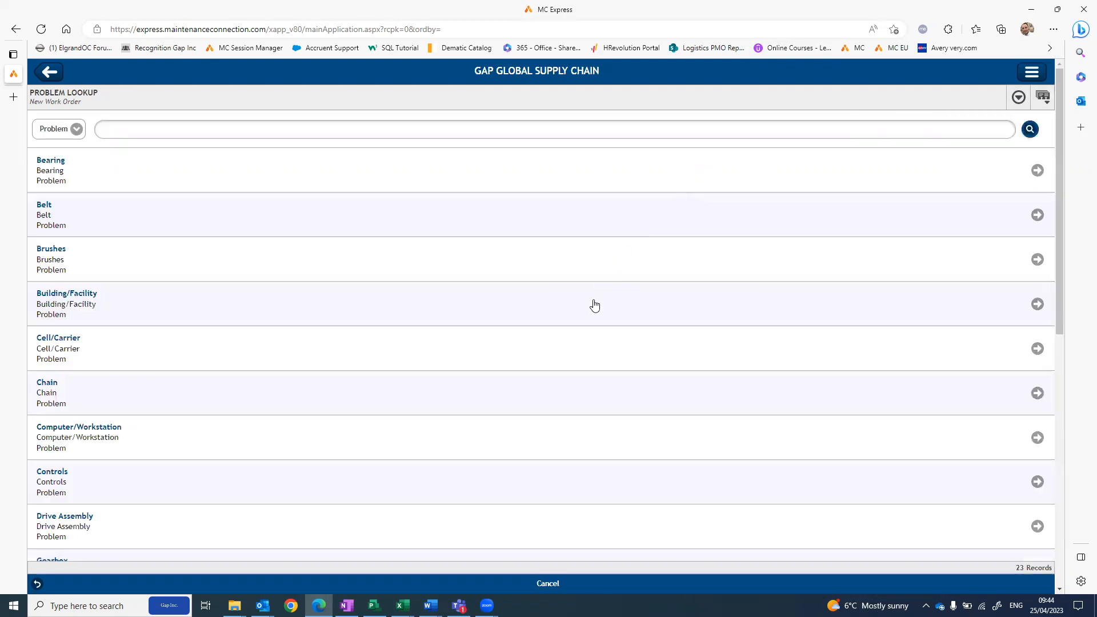
- Look through the full list of problems from Bearing to Wedge and choose Belt for the work order
scroll(594, 307, down, 6)
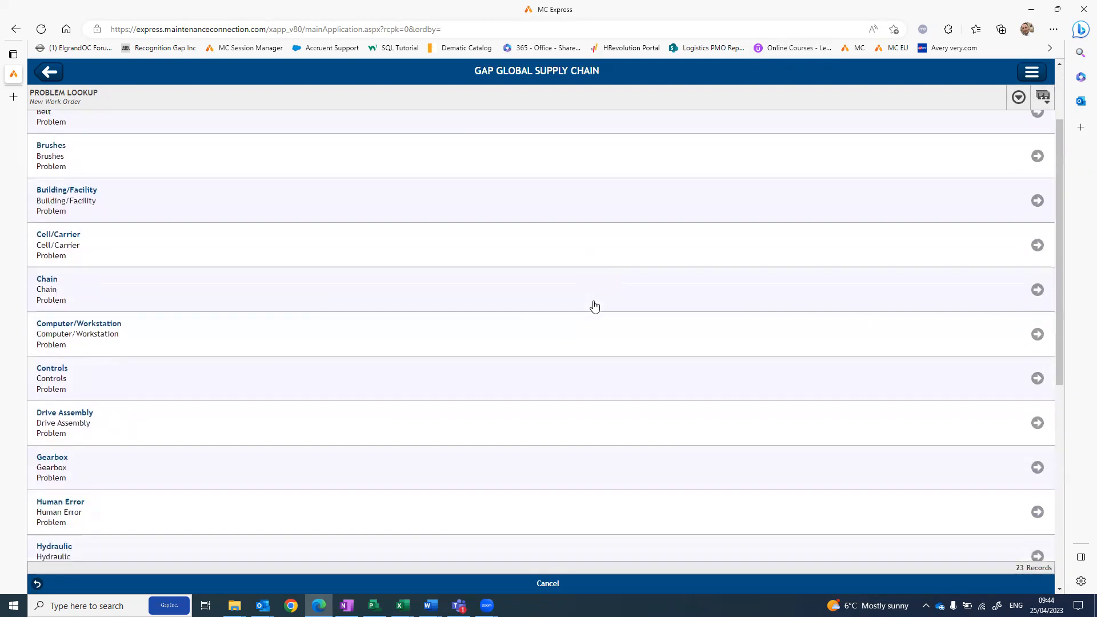
scroll(595, 307, down, 5)
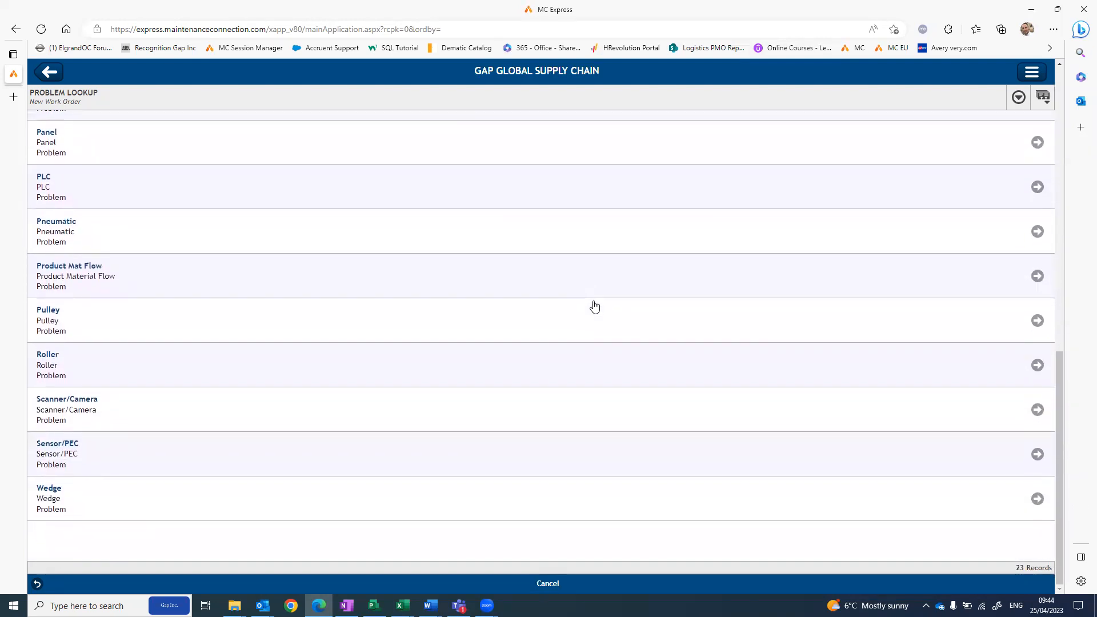
scroll(595, 307, up, 1)
scroll(595, 307, up, 4)
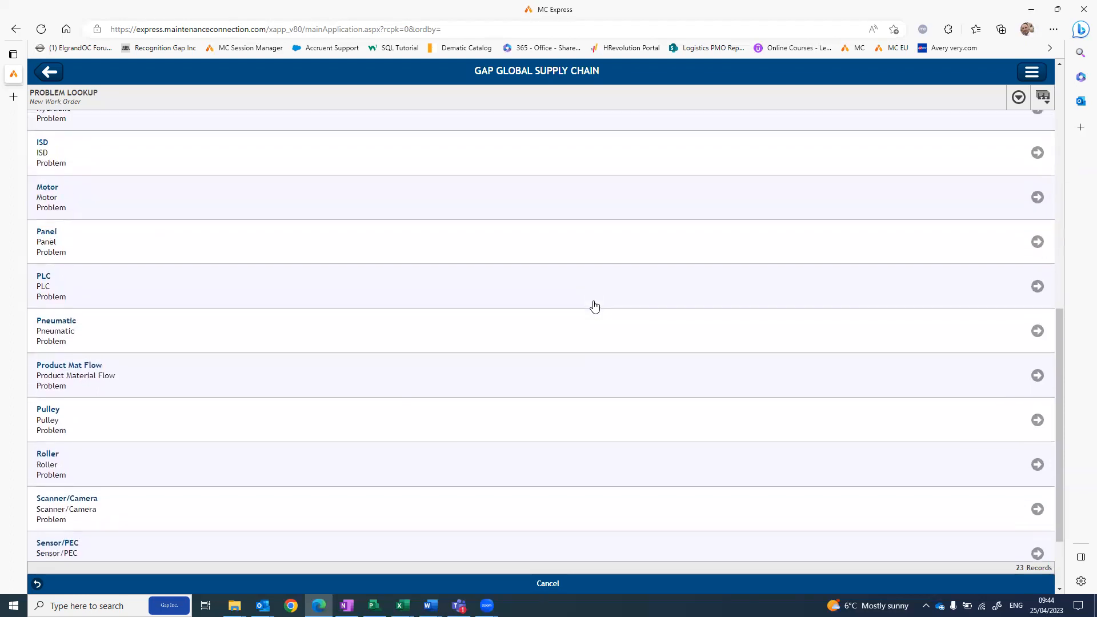
scroll(595, 306, up, 4)
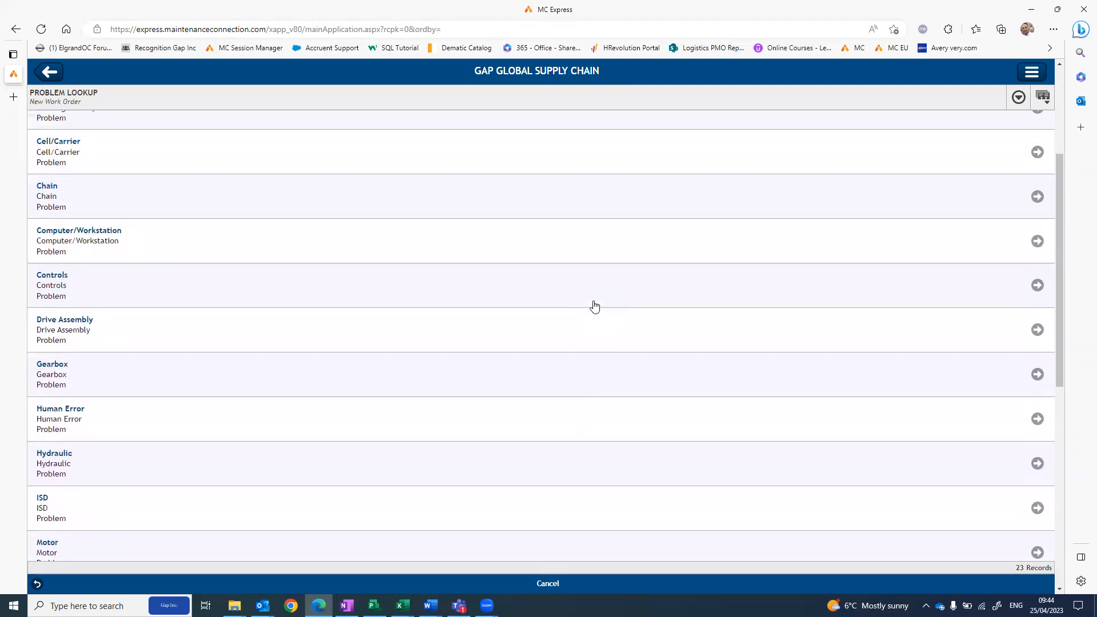
scroll(595, 307, up, 2)
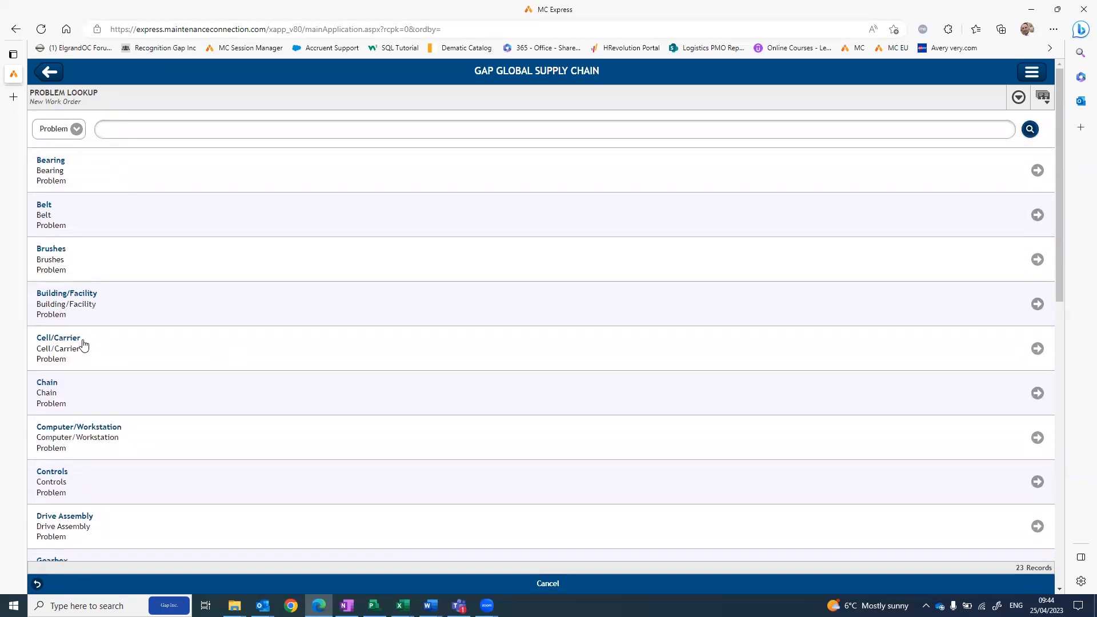
scroll(83, 344, down, 1)
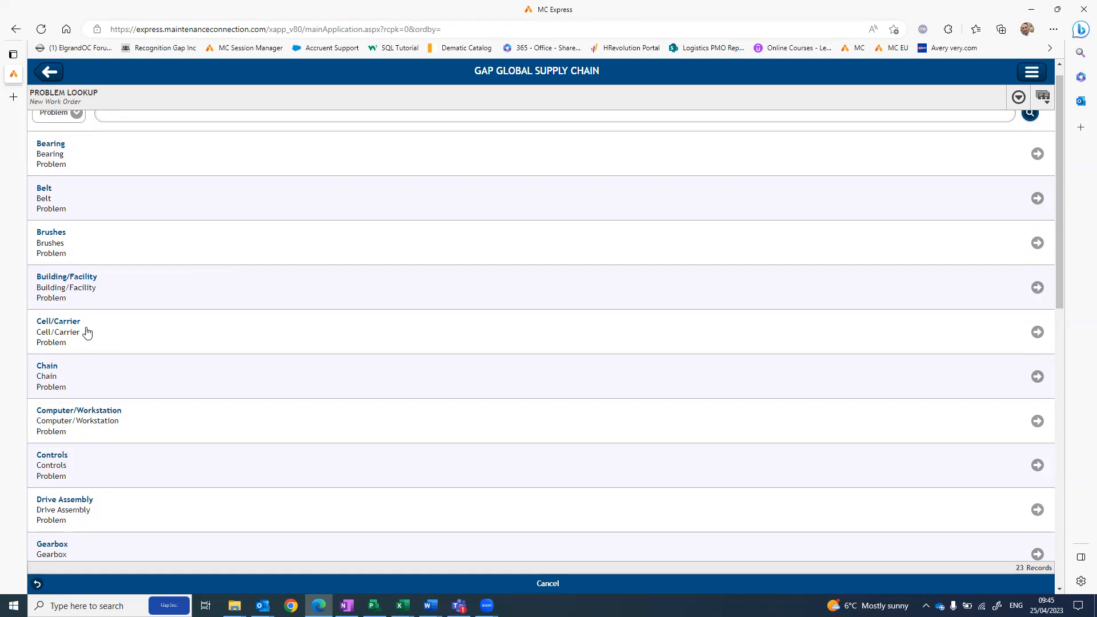
scroll(87, 300, down, 3)
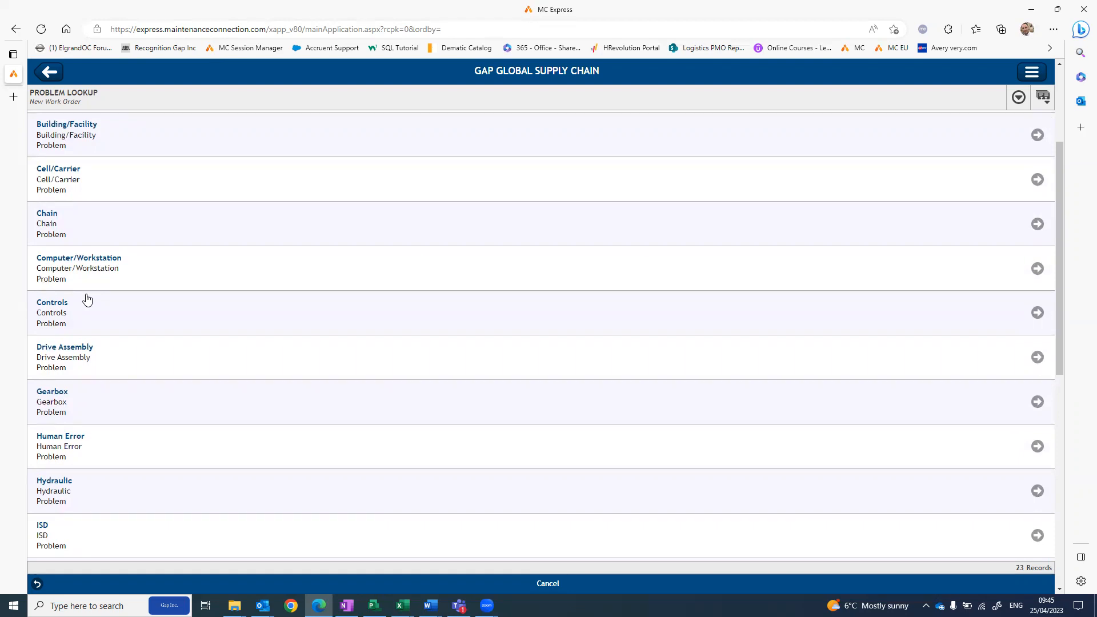
scroll(87, 300, up, 2)
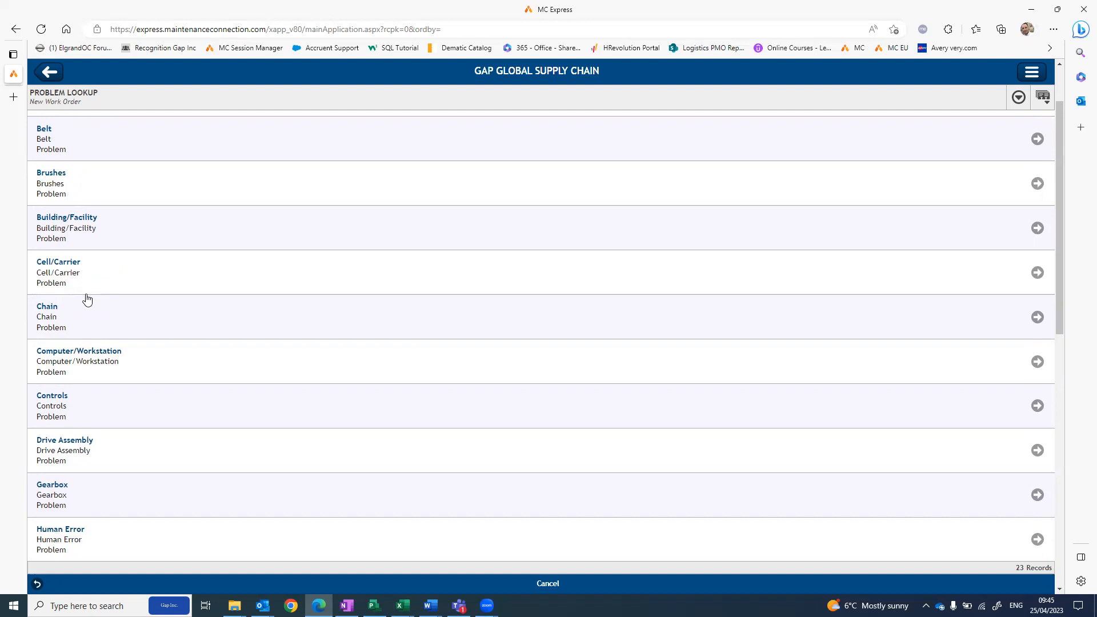
scroll(87, 297, up, 3)
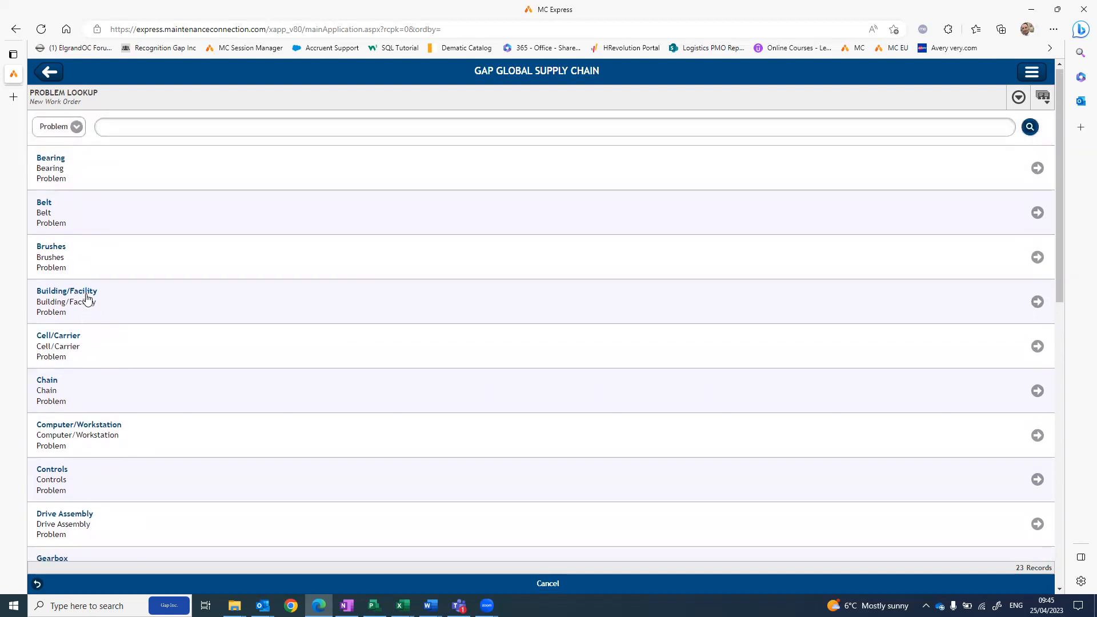
scroll(87, 297, down, 5)
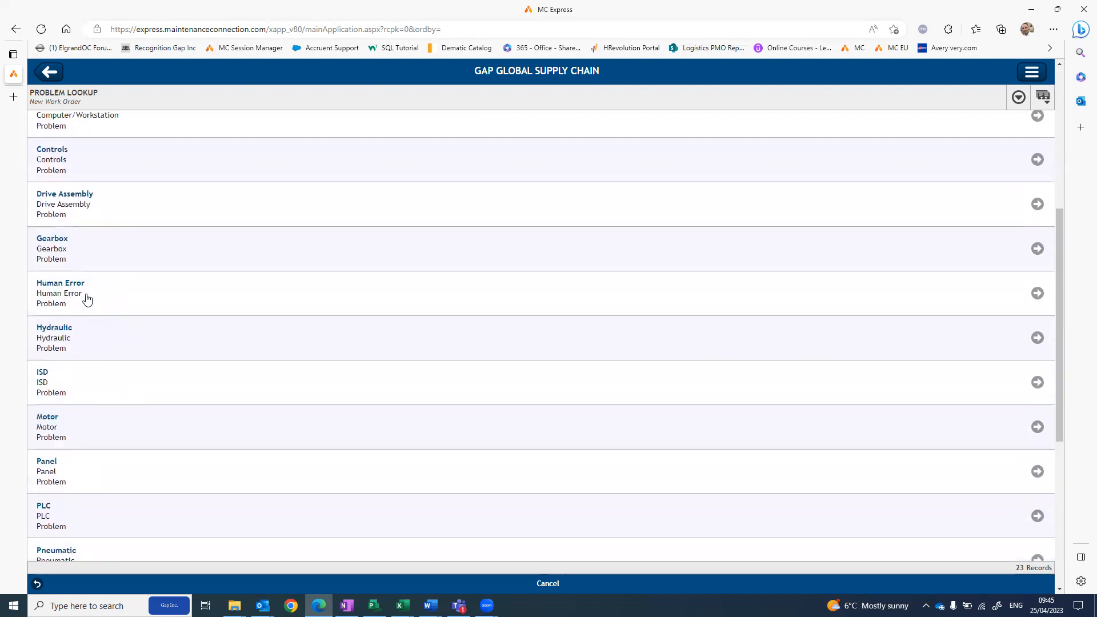
scroll(87, 297, down, 1)
scroll(87, 297, up, 6)
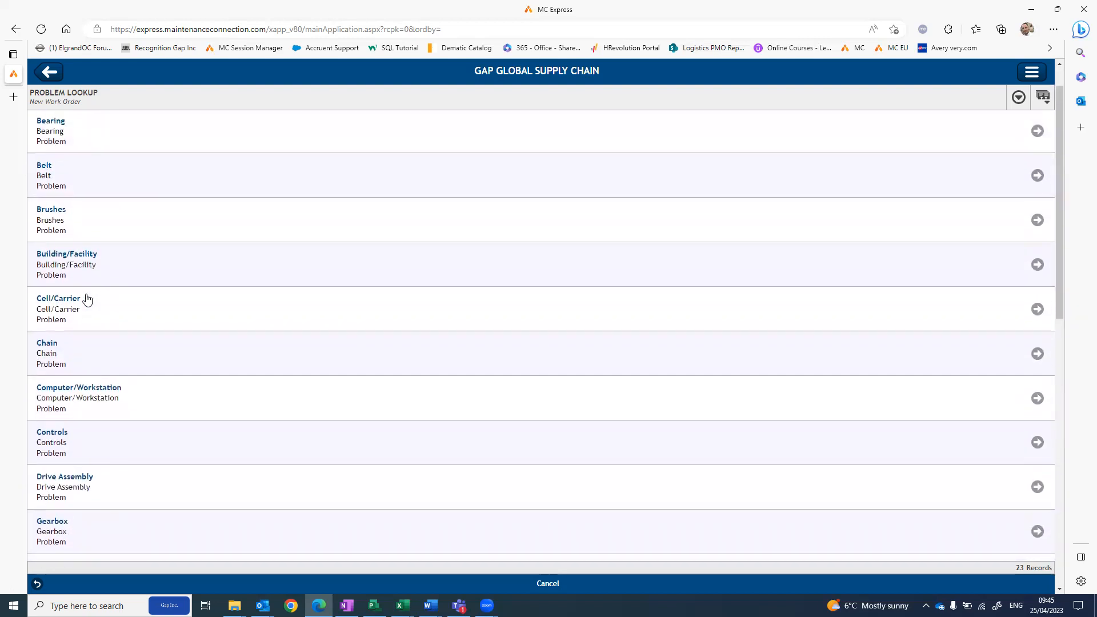
scroll(87, 297, down, 1)
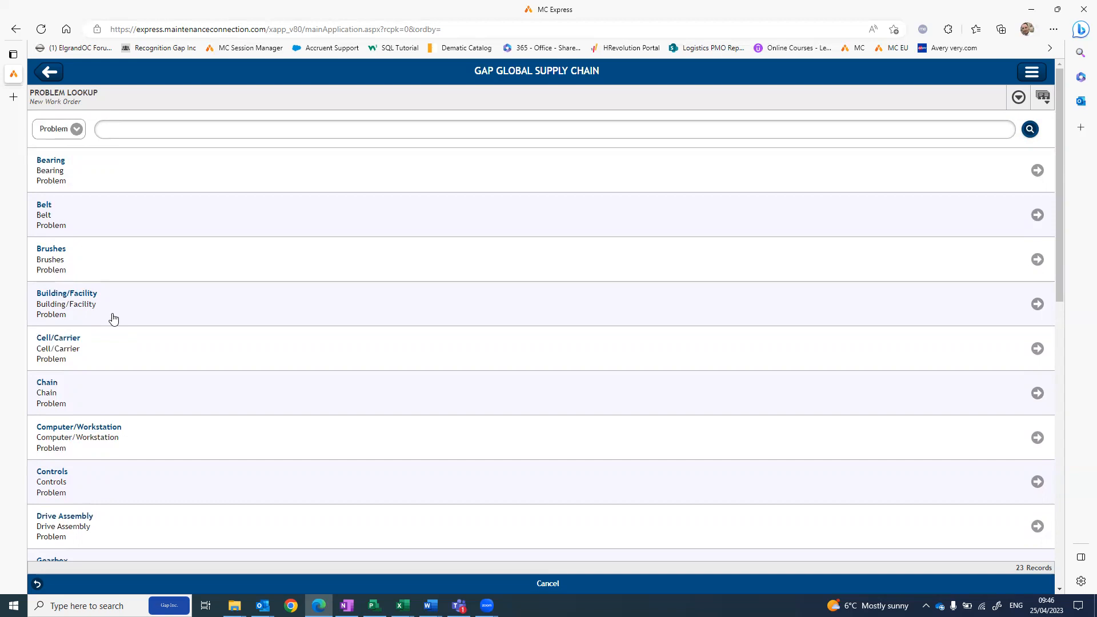
click(73, 230)
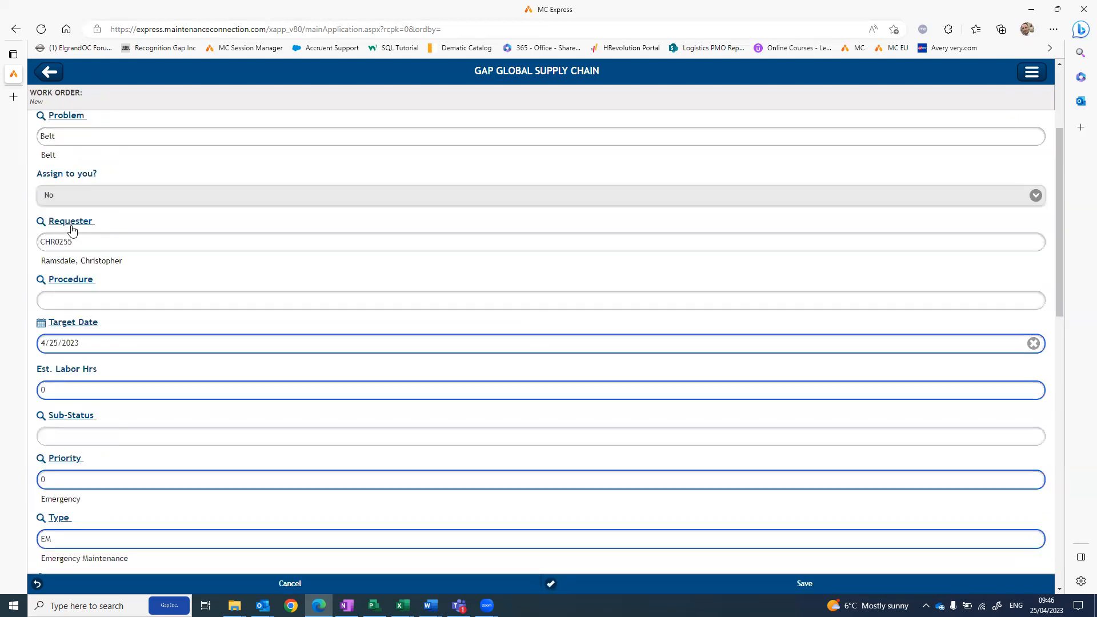
- Clear the work order's Problem field and enter Belt directly instead of using the lookup
scroll(77, 237, up, 2)
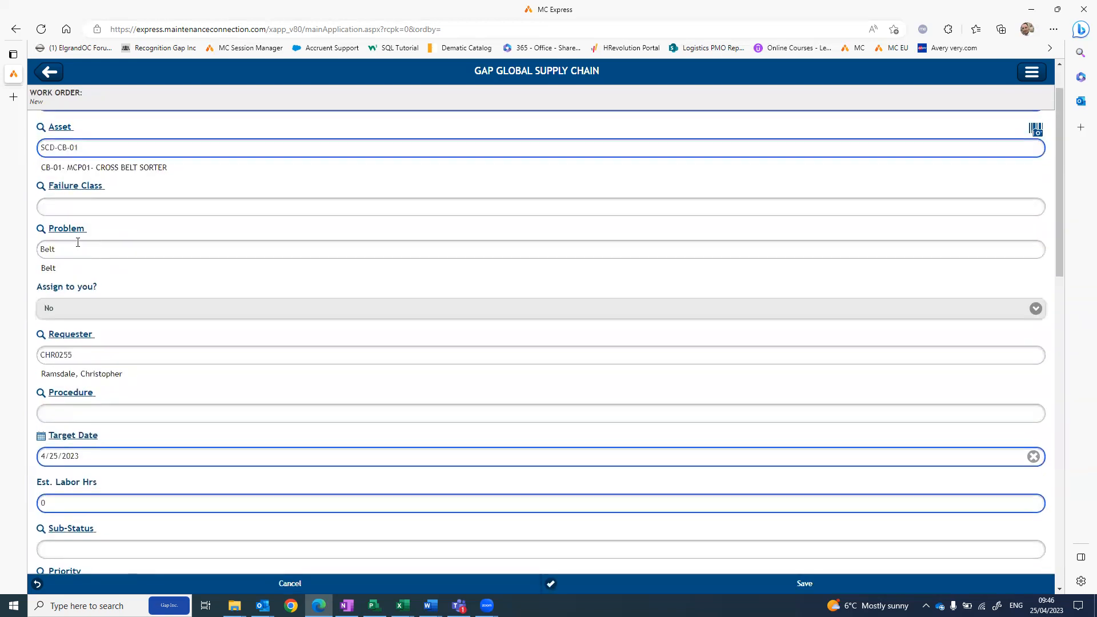
click(77, 242)
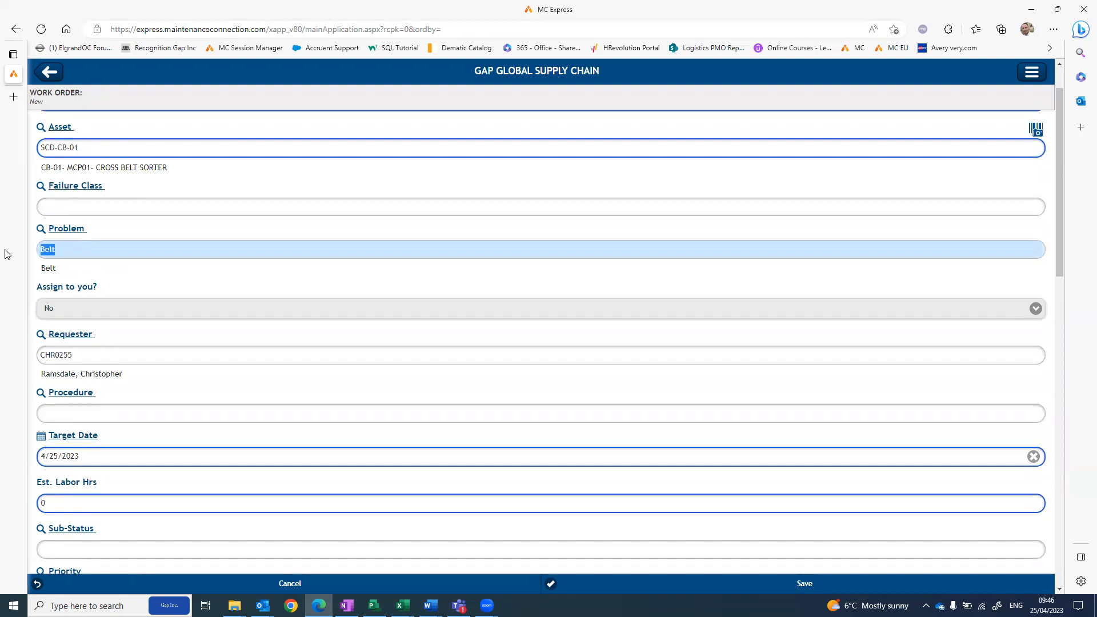
key(BackSpace)
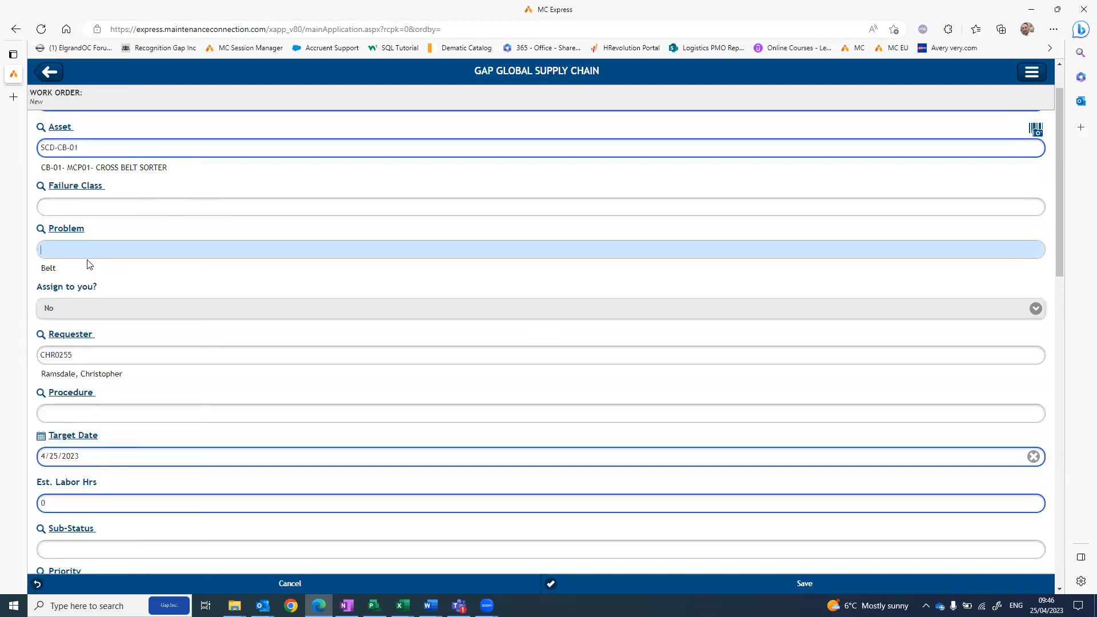
text(Belt)
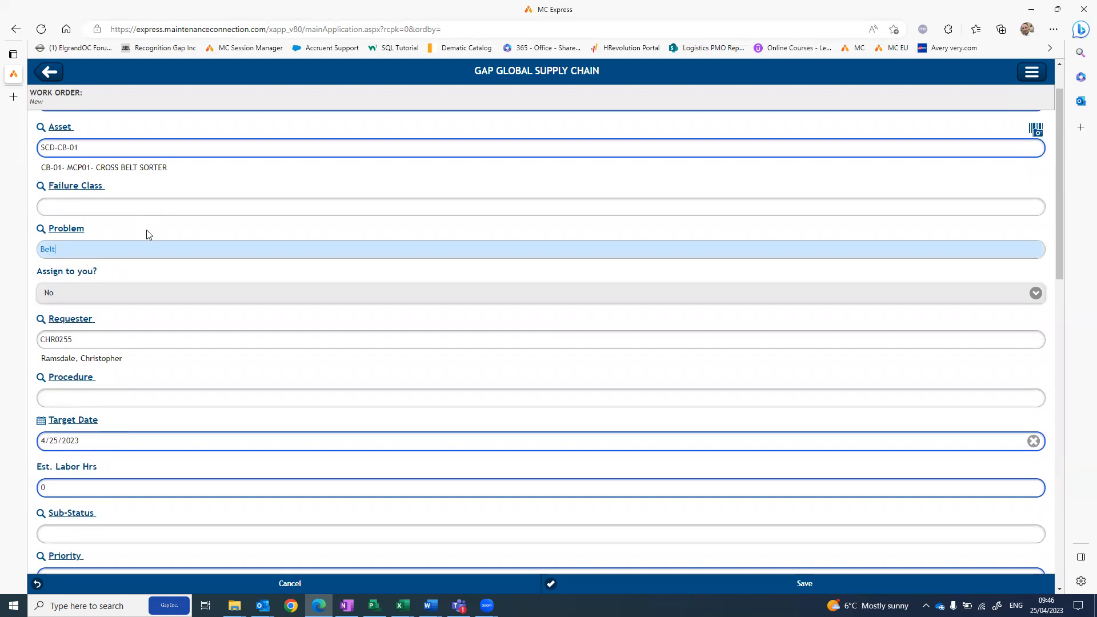
click(148, 234)
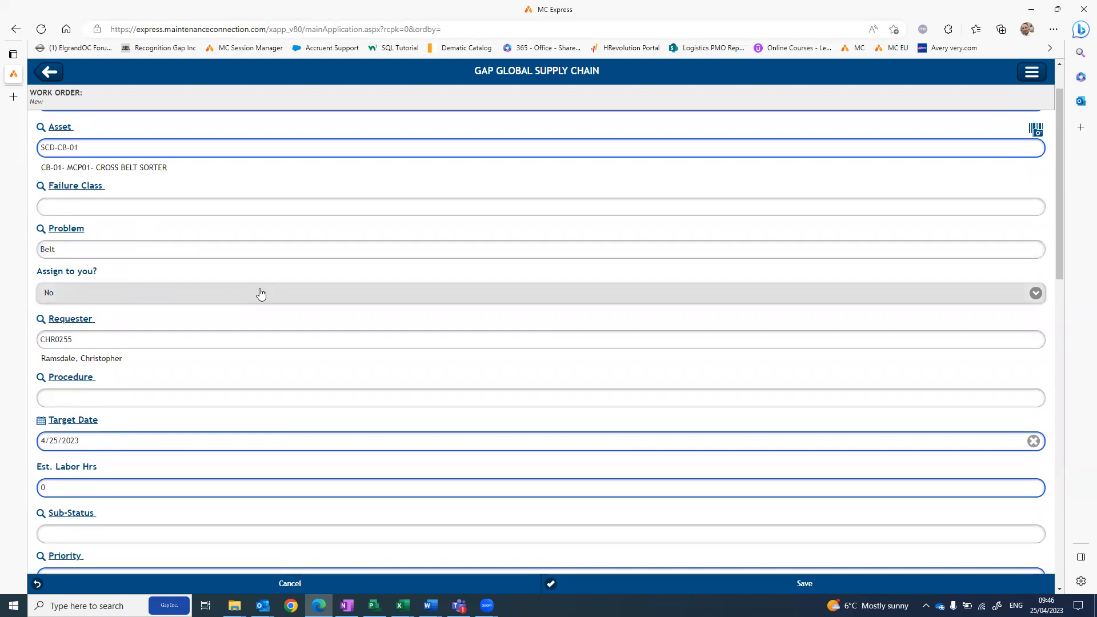
- Check the filled-in work order form, including problem, target date, priority, type, repair center and shutdown fields
scroll(261, 292, down, 2)
scroll(260, 290, up, 4)
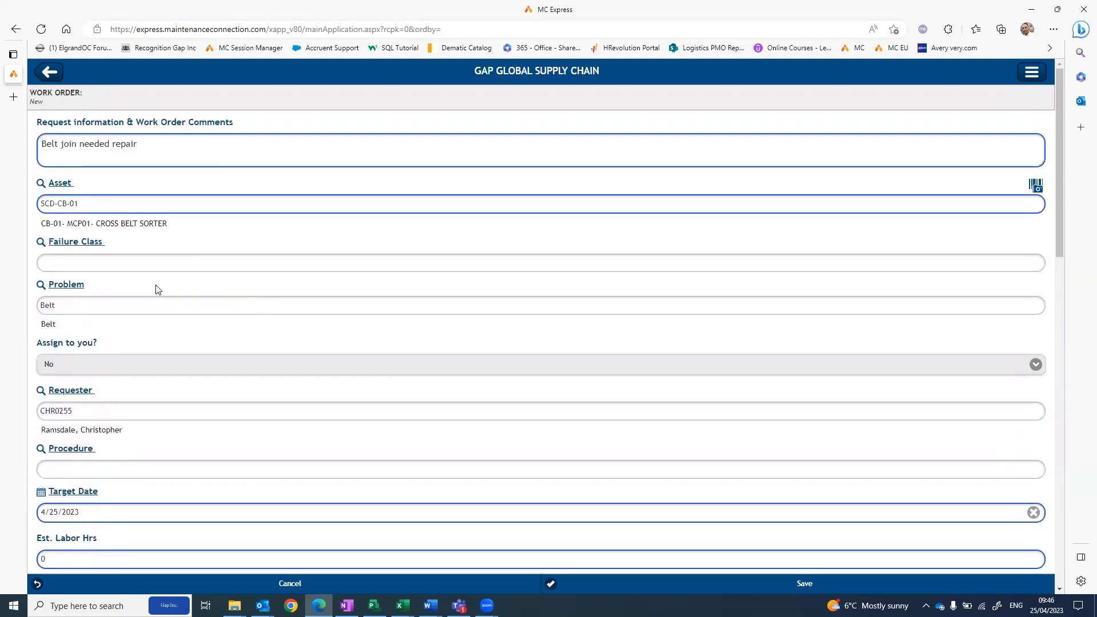
scroll(167, 350, down, 1)
scroll(166, 350, up, 1)
scroll(167, 349, down, 10)
scroll(166, 350, up, 10)
scroll(169, 400, down, 6)
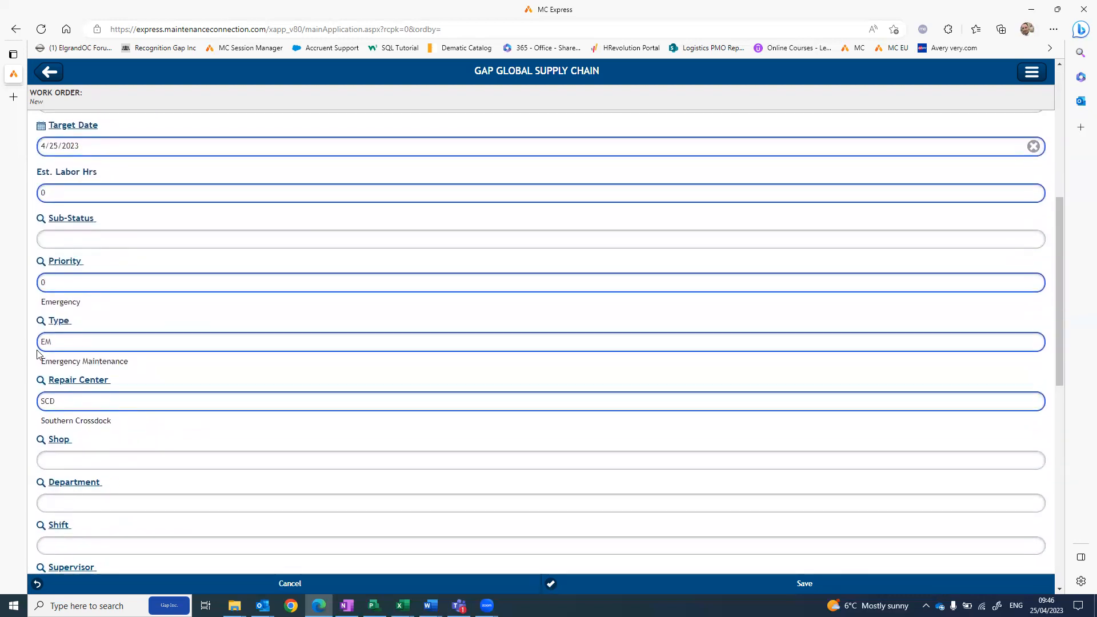
scroll(137, 410, down, 12)
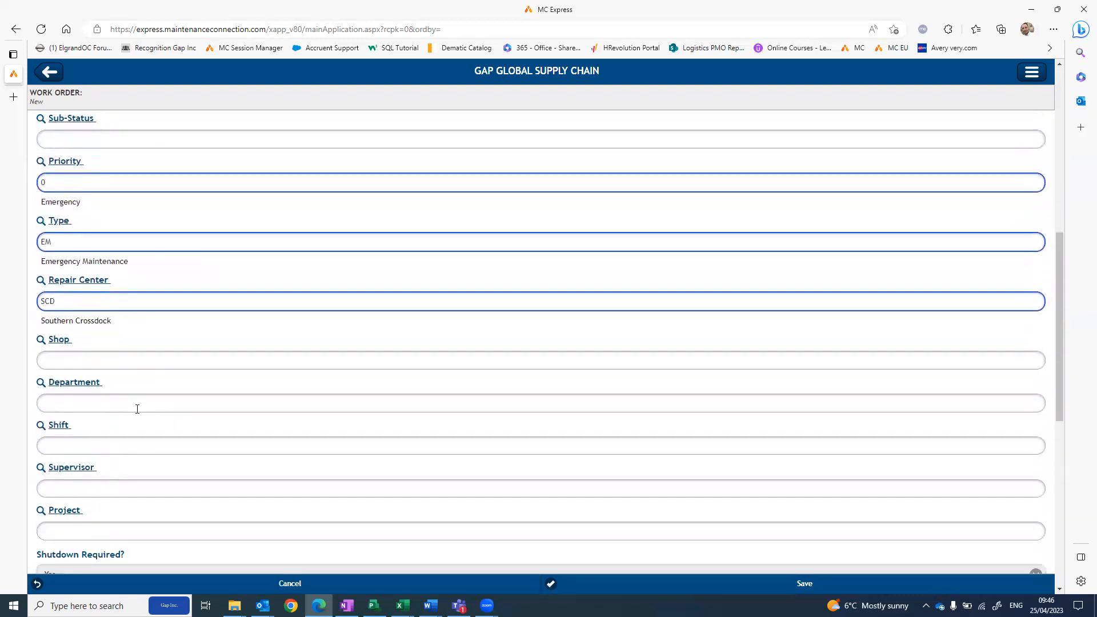
scroll(139, 413, up, 12)
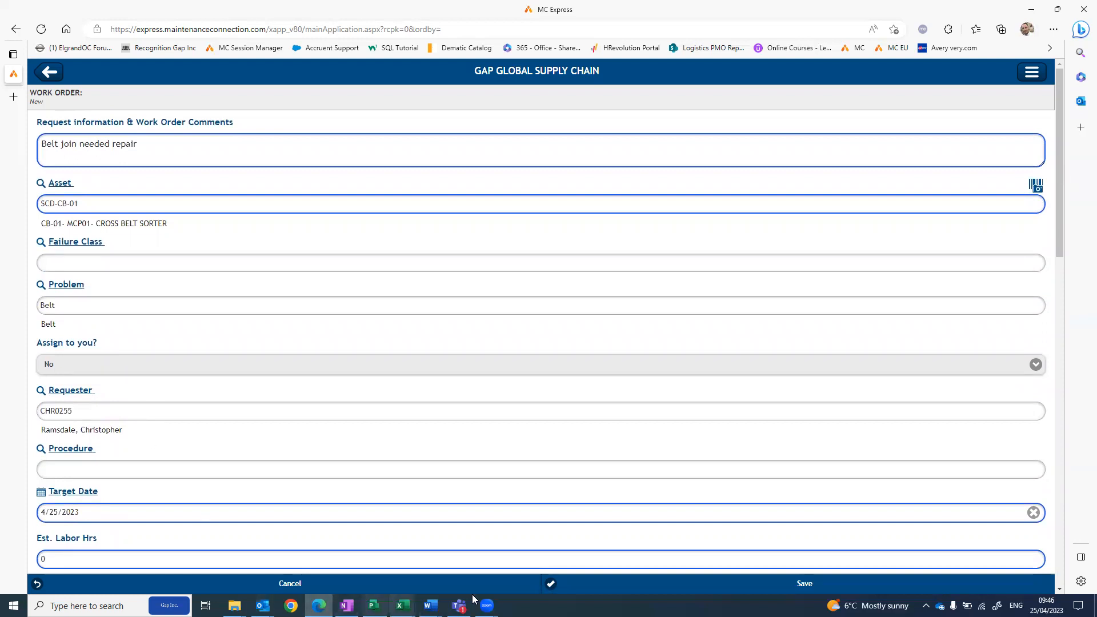
- Save the new work order and open its labor records
click(575, 587)
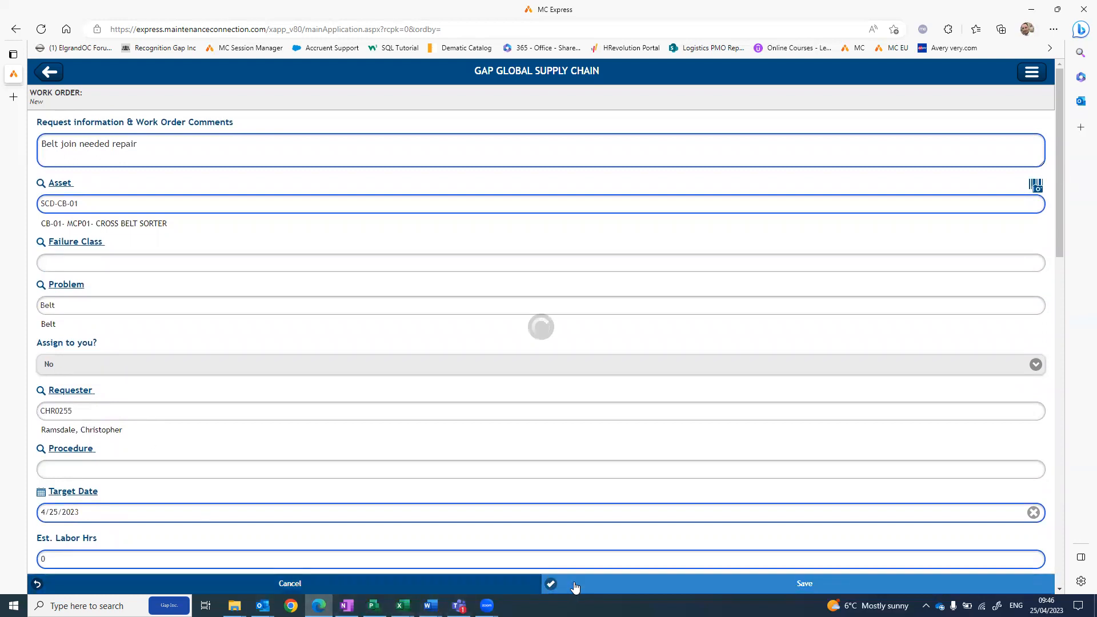
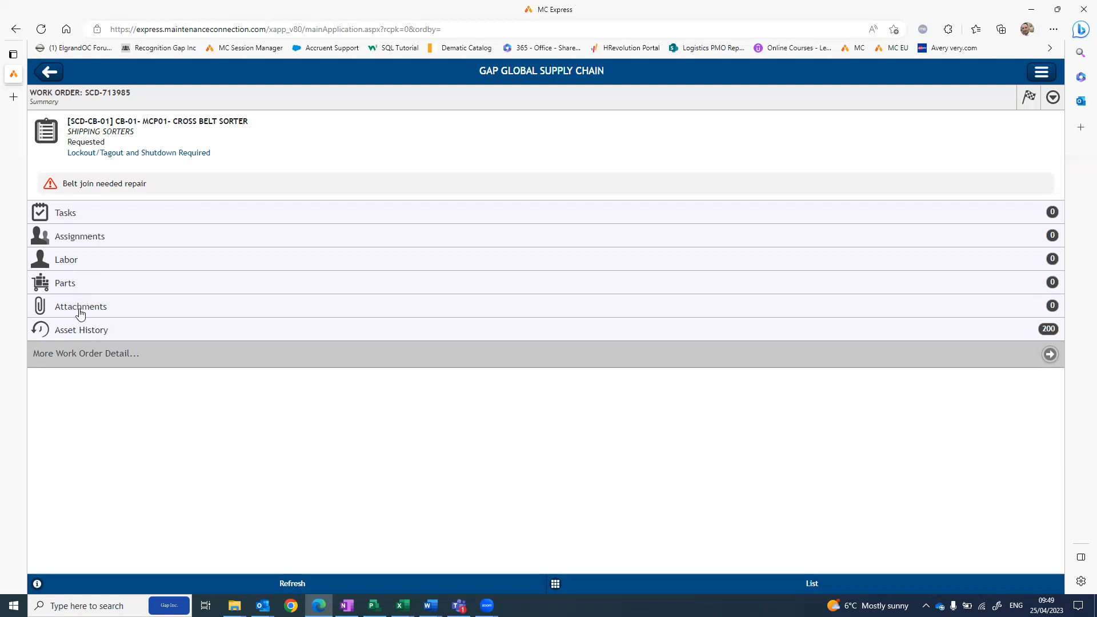
click(72, 264)
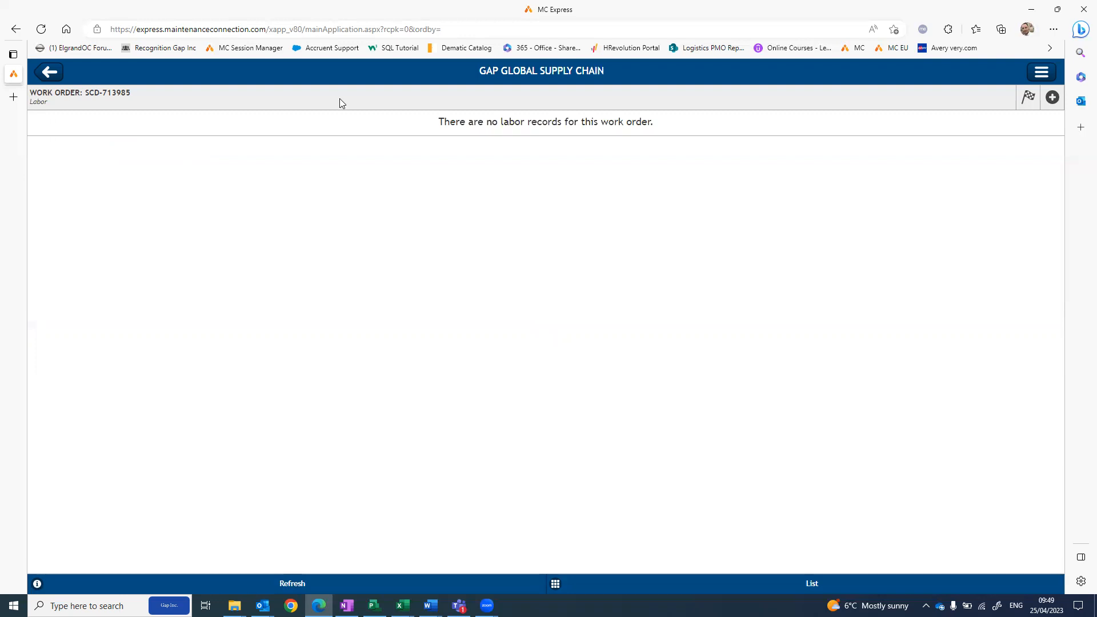
- Add a labor record to the work order and try quarter-hour values such as 0.25 for its regular hours
click(1053, 104)
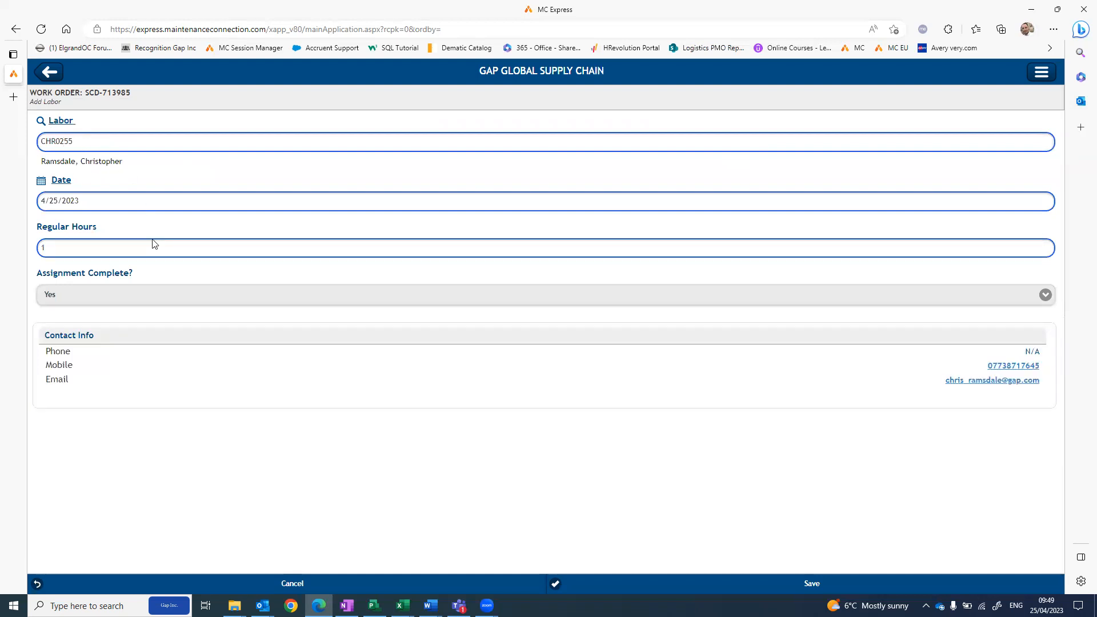
click(86, 245)
mouse_move(12, 250)
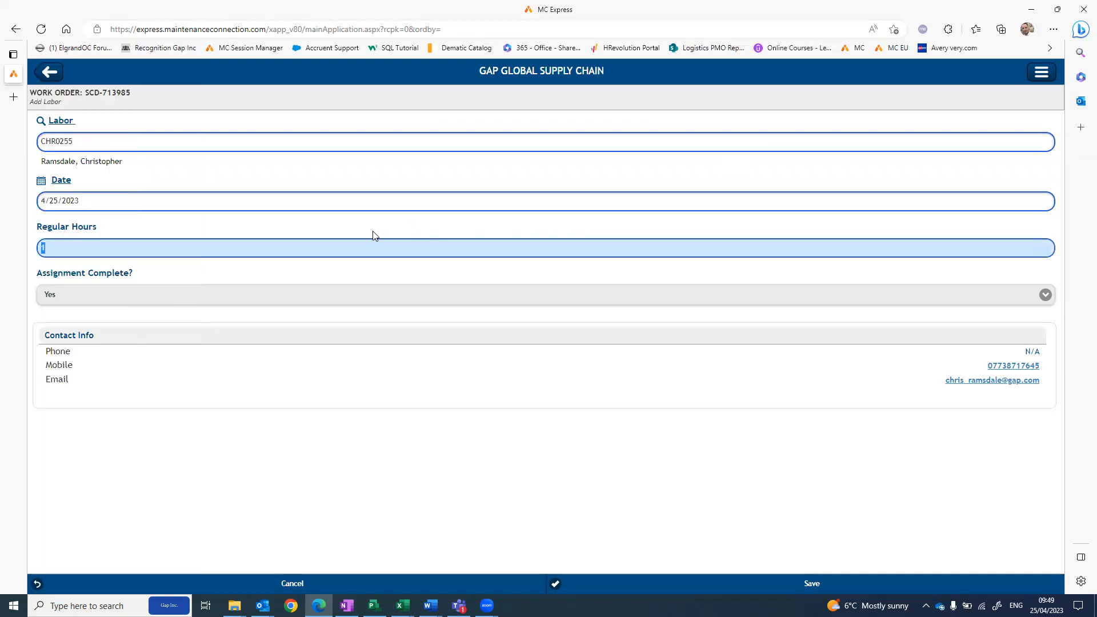
text(0.25)
text(5)
key(BackSpace)
text(75)
key(BackSpace)
key(BackSpace)
key(BackSpace)
- Try 1.25 regular hours, set the value to 1 instead and save the labor record
text(1.25)
key(BackSpace)
key(BackSpace)
key(BackSpace)
text(1)
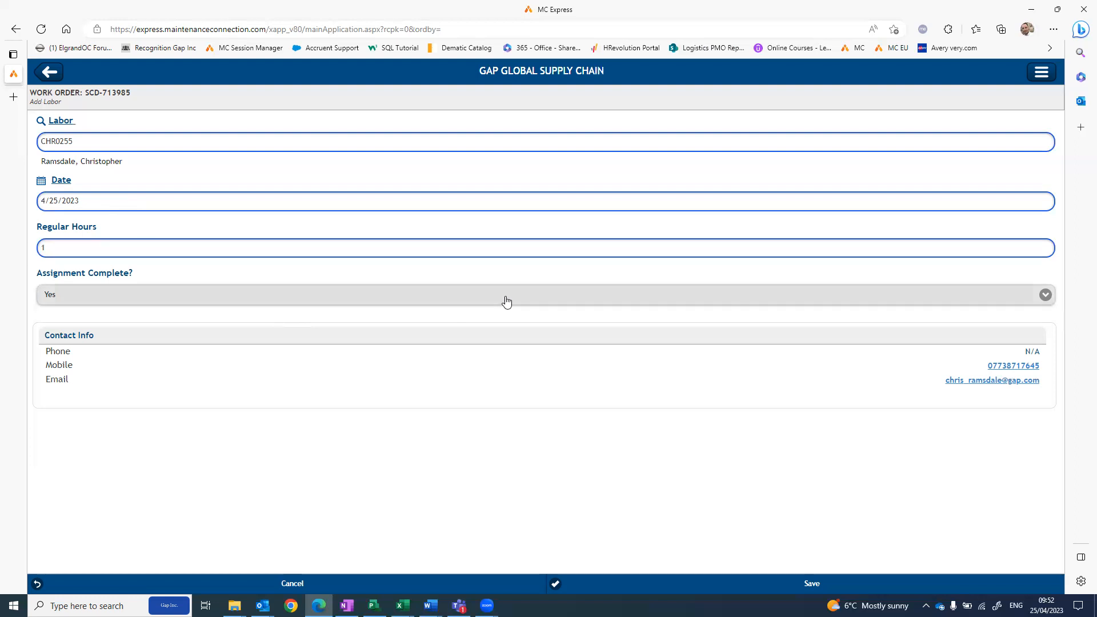
click(604, 586)
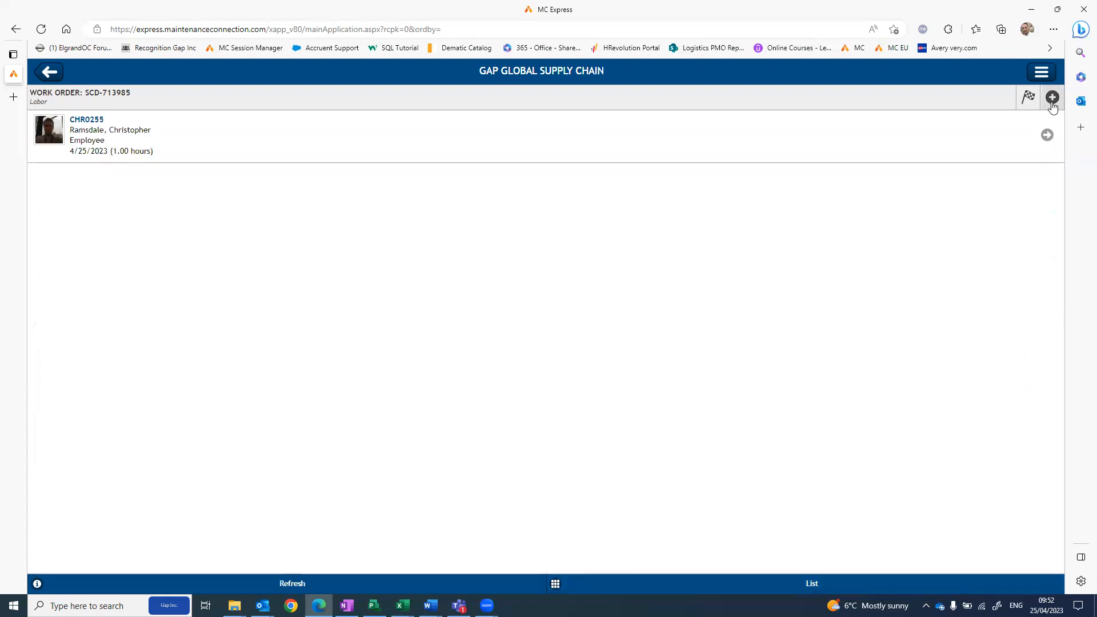
- Start another labor record and search its Labor field by an employee's first name
click(1053, 102)
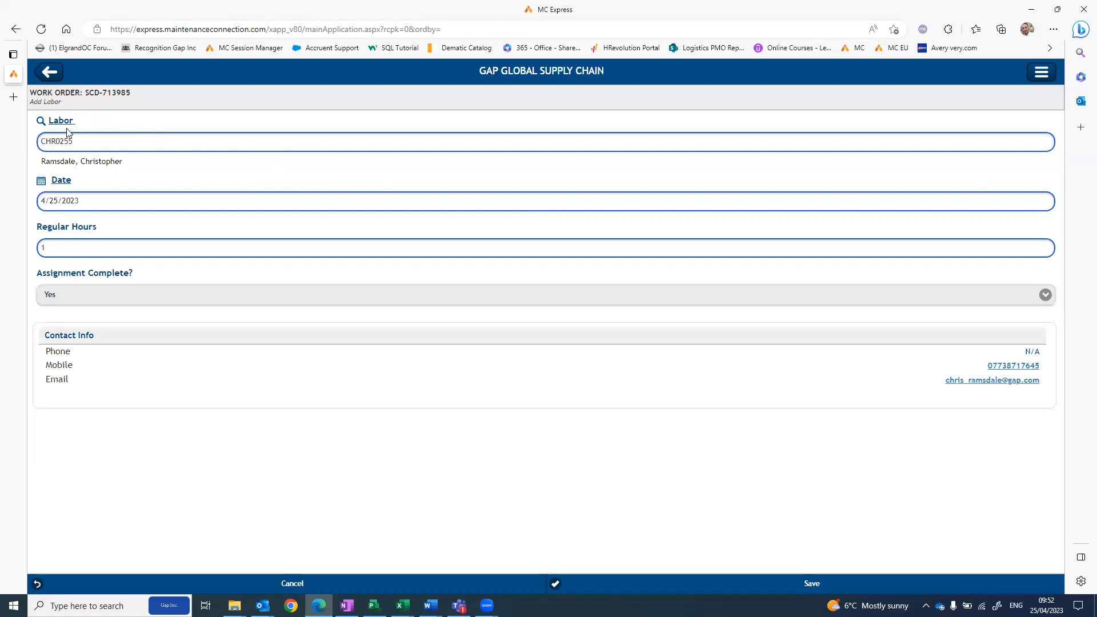
double_click(81, 144)
mouse_move(1, 143)
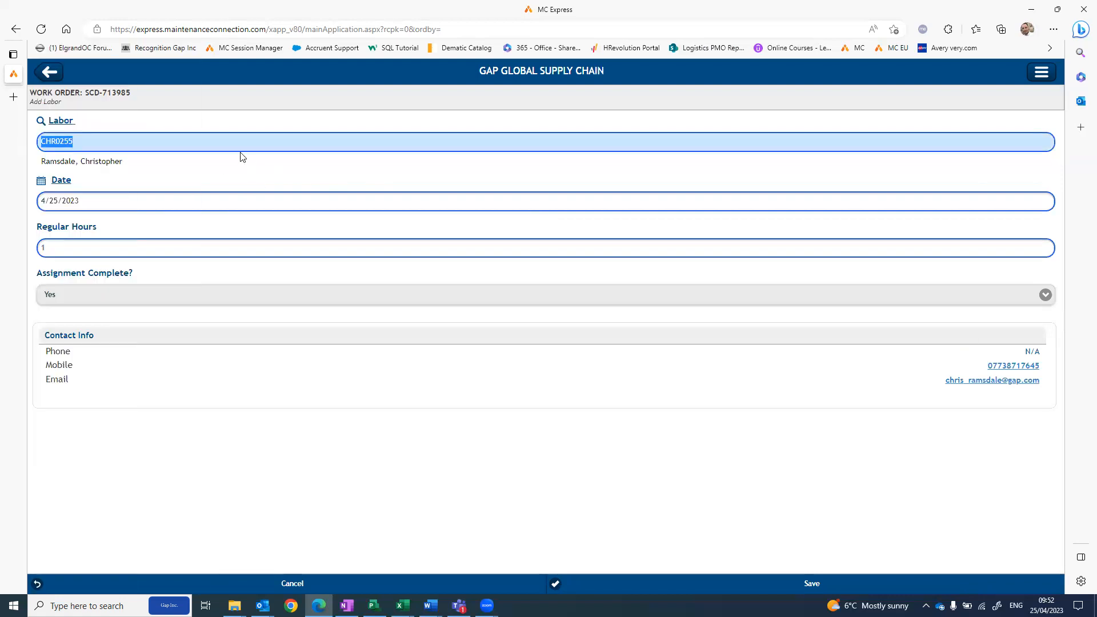
text(Byron)
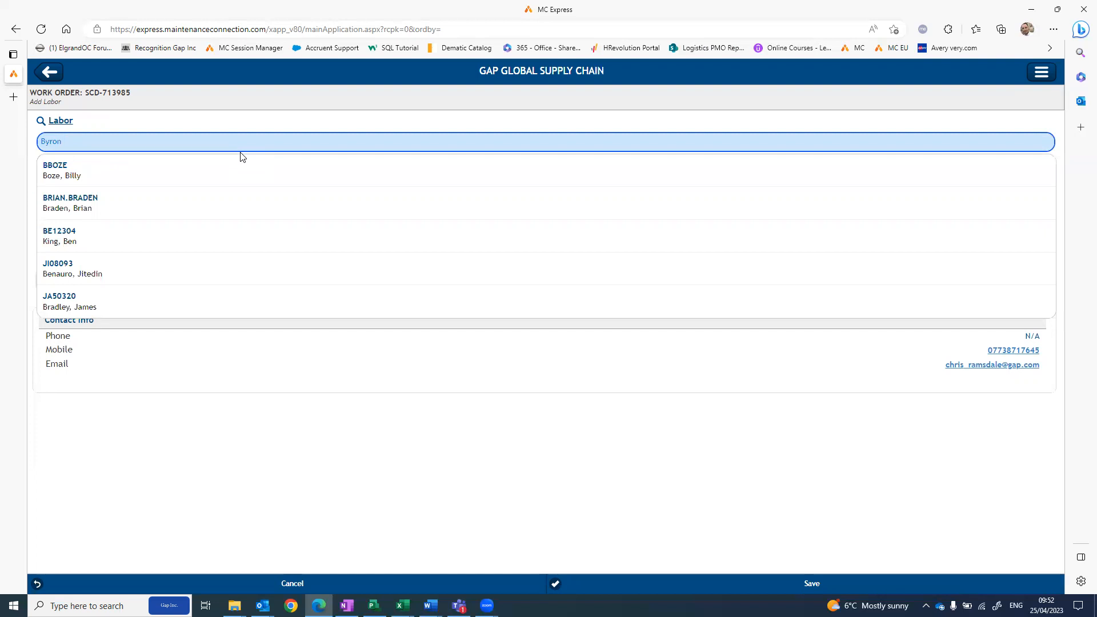
- Search the Labor field for a different employee's first name, shorten the entry to its first three letters and clear it
key(BackSpace)
key(BackSpace)
key(BackSpace)
key(BackSpace)
key(BackSpace)
text(A)
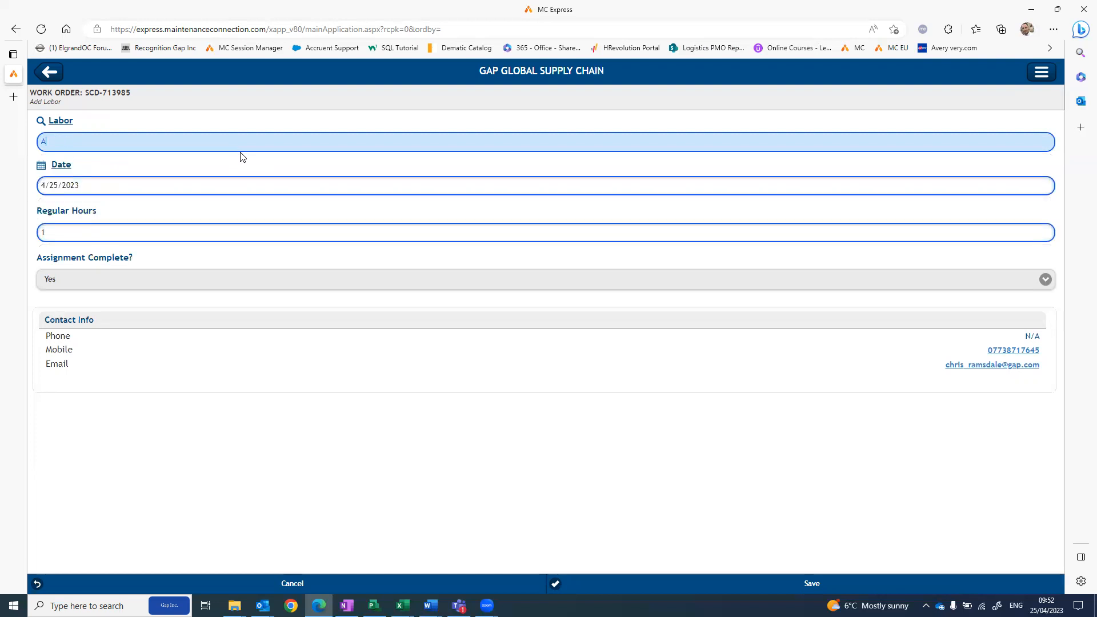
text(lbert)
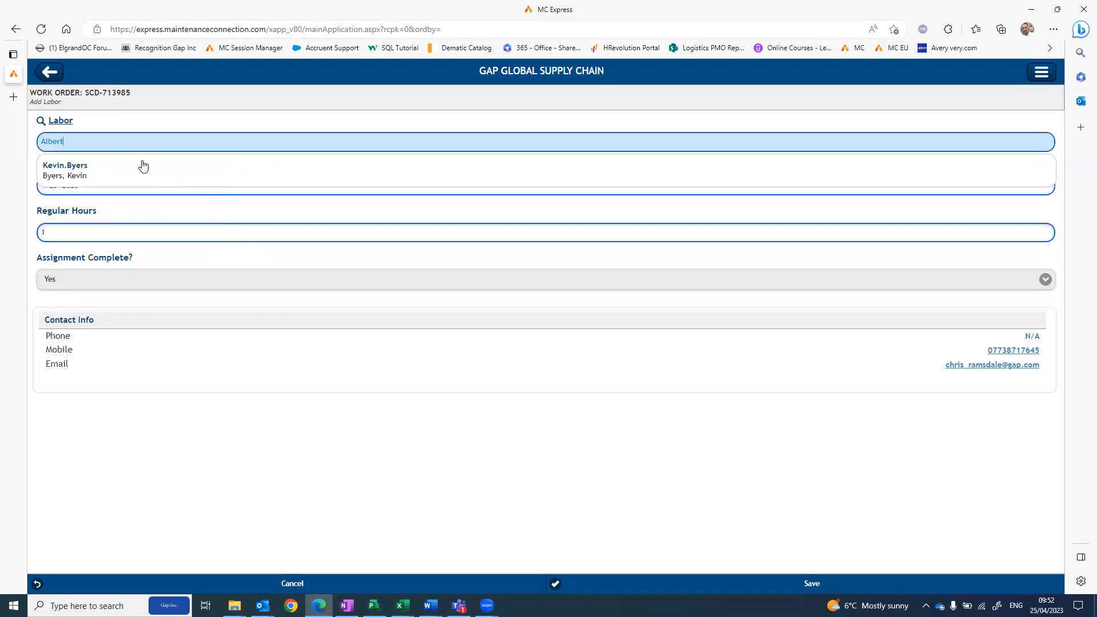
key(BackSpace)
key(BackSpace)
key(BackSpace)
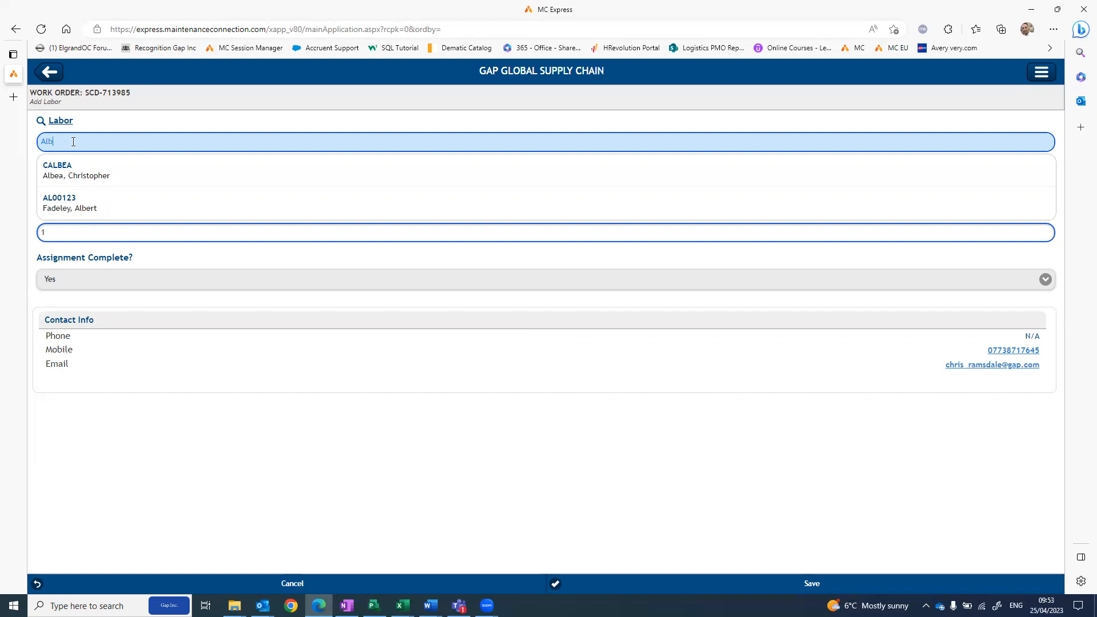
key(BackSpace)
key(BackSpace)
key(BackSpace)
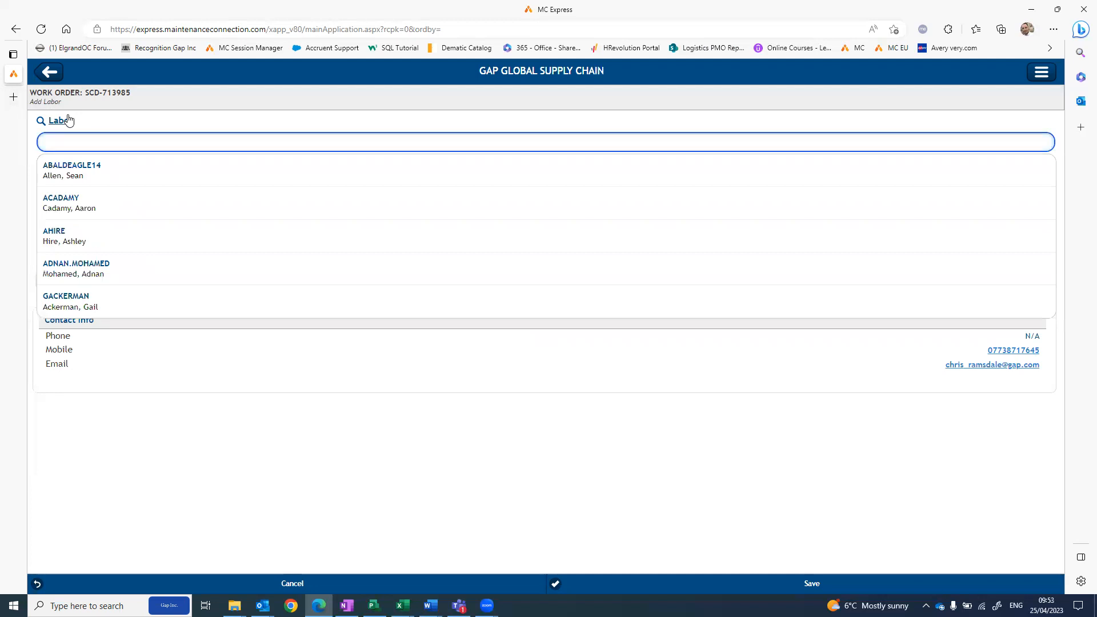
- Browse the full labor lookup list and leave it without choosing an employee
click(68, 120)
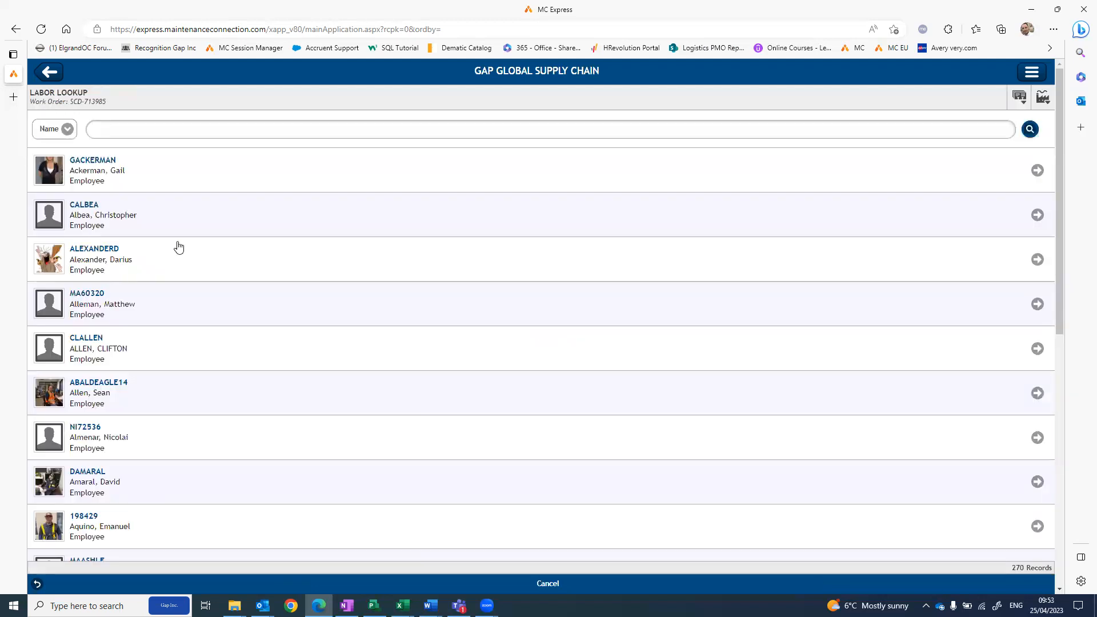
scroll(178, 247, down, 7)
scroll(178, 247, up, 7)
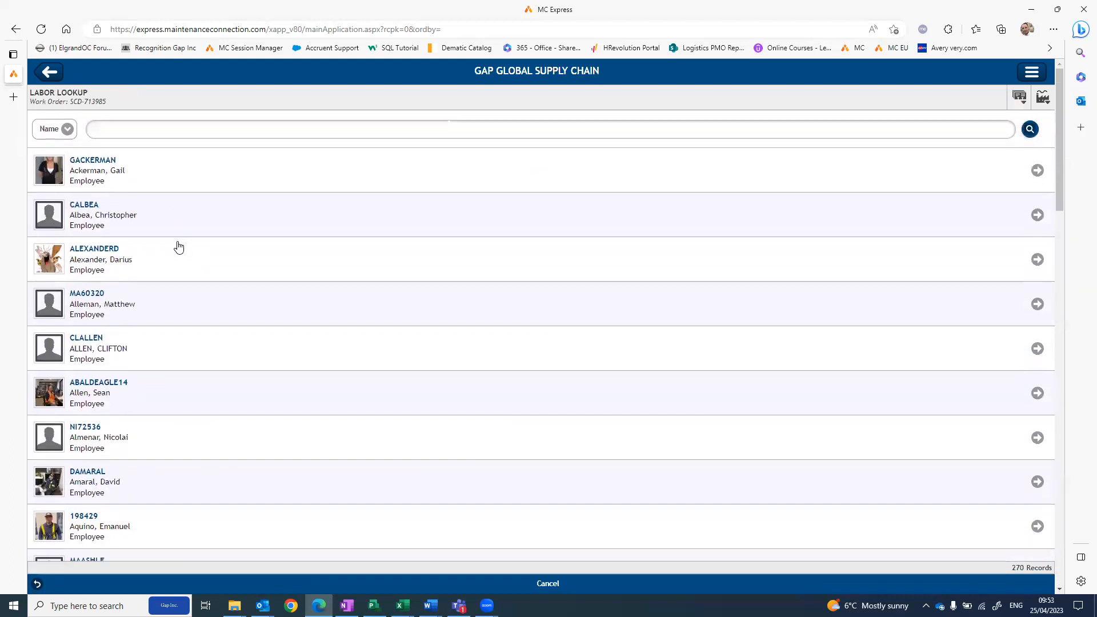
click(47, 75)
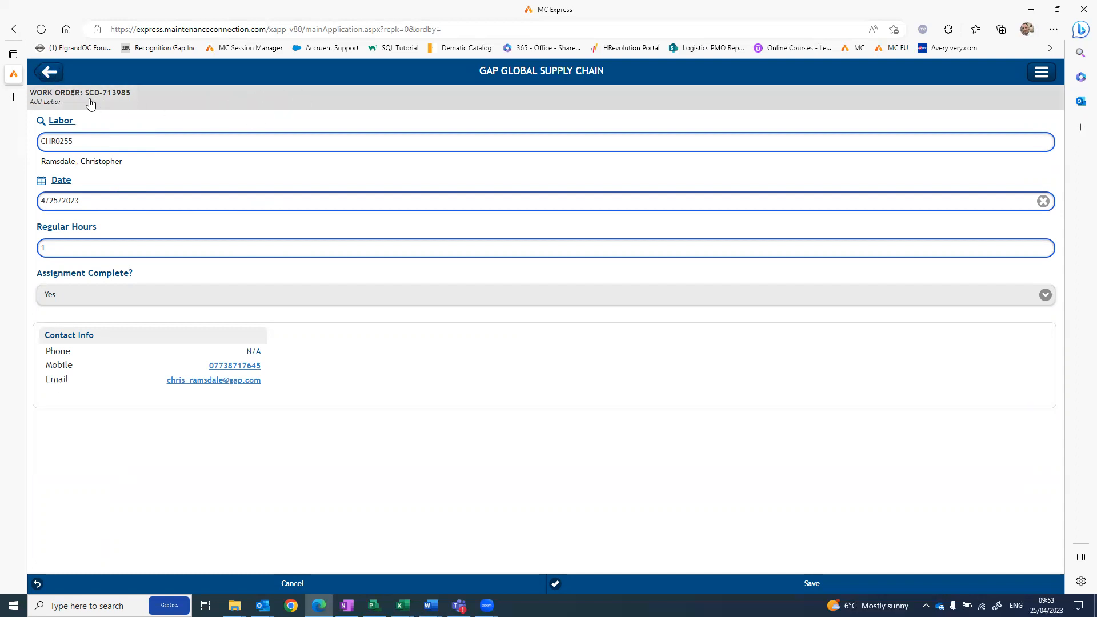
- Return to the work order summary and review the actions available for the work order
key(Return)
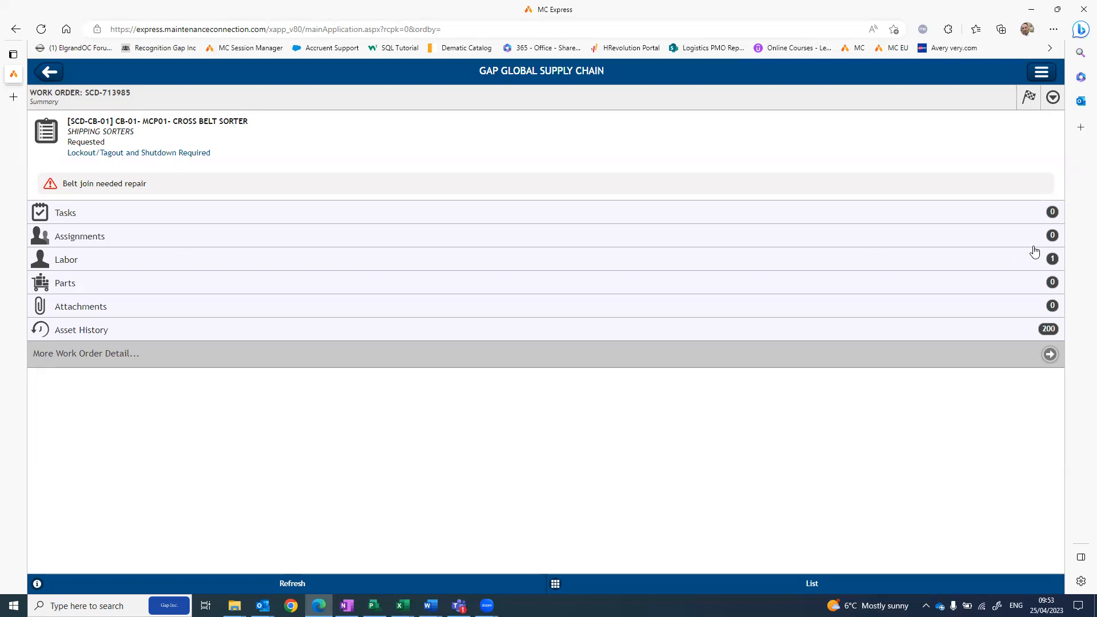
click(1051, 104)
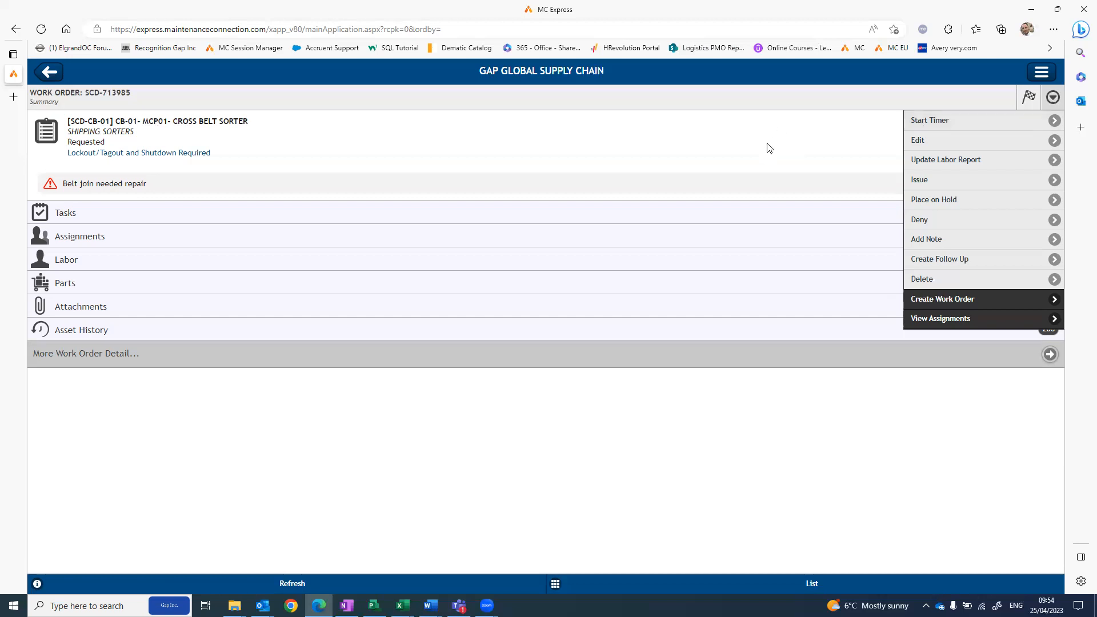
click(688, 146)
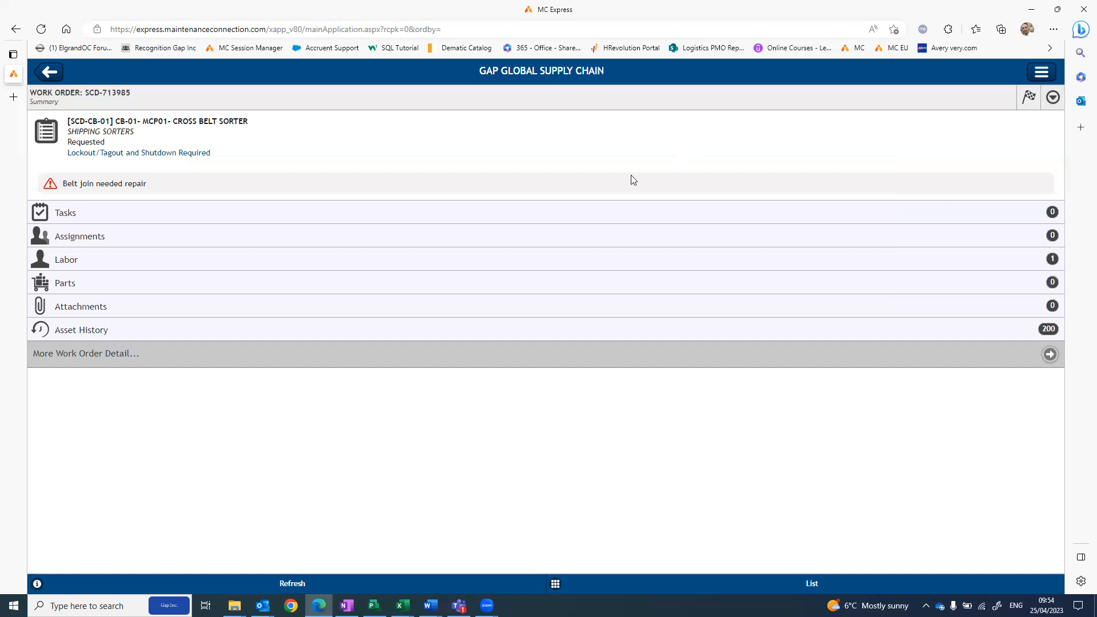
- Start adding a part to the work order from the Southern Crossdock repair center and the SCD-MAIN stock room
click(86, 288)
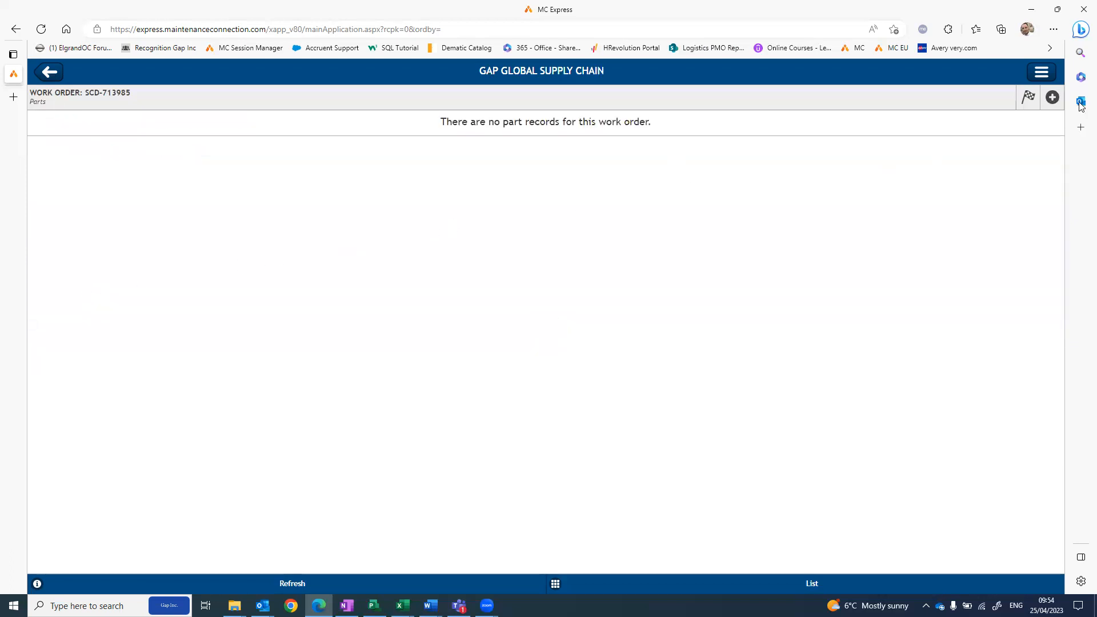
click(1050, 100)
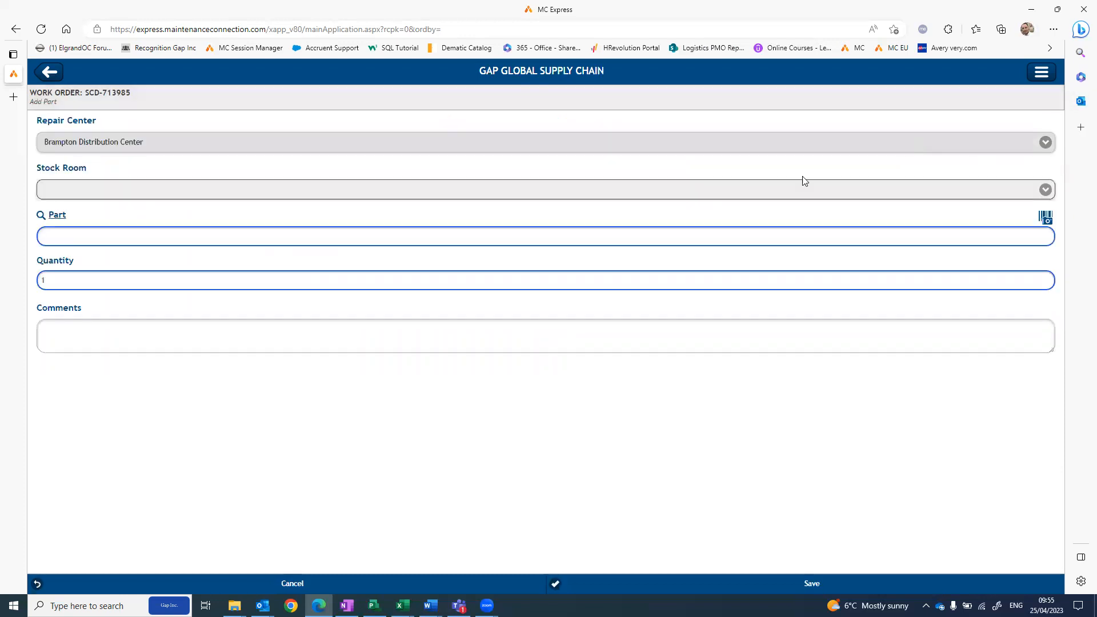
click(276, 150)
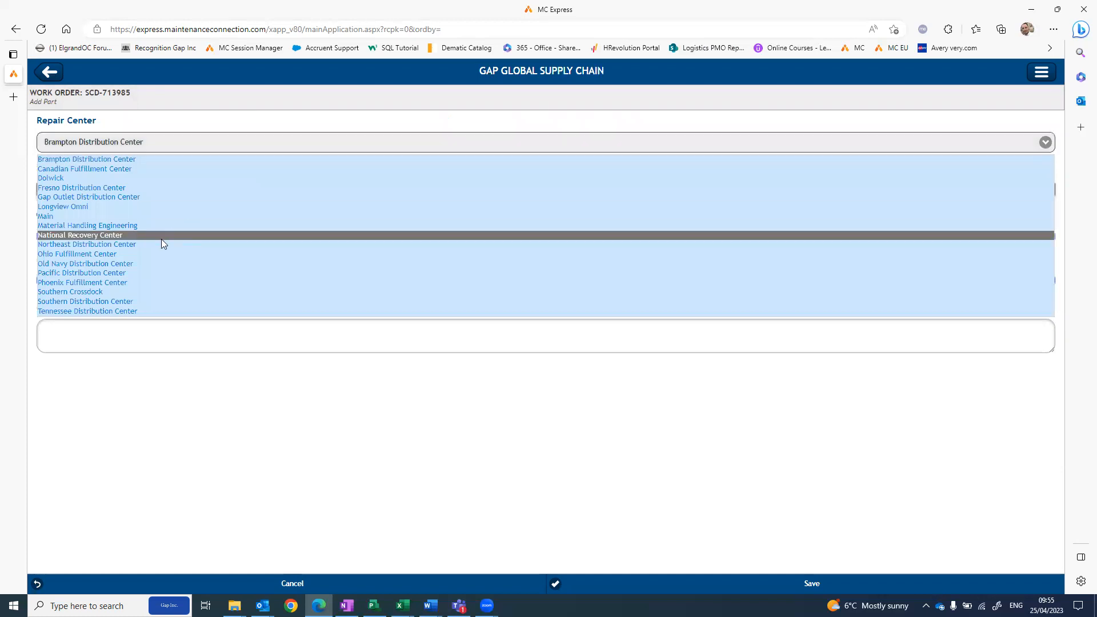
click(125, 293)
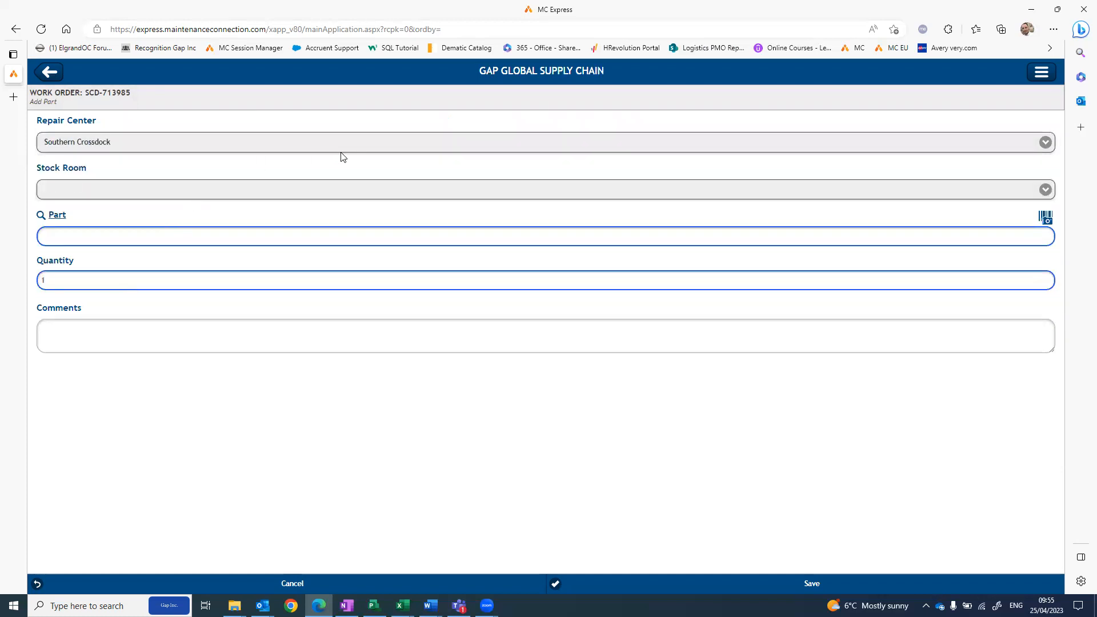
click(344, 191)
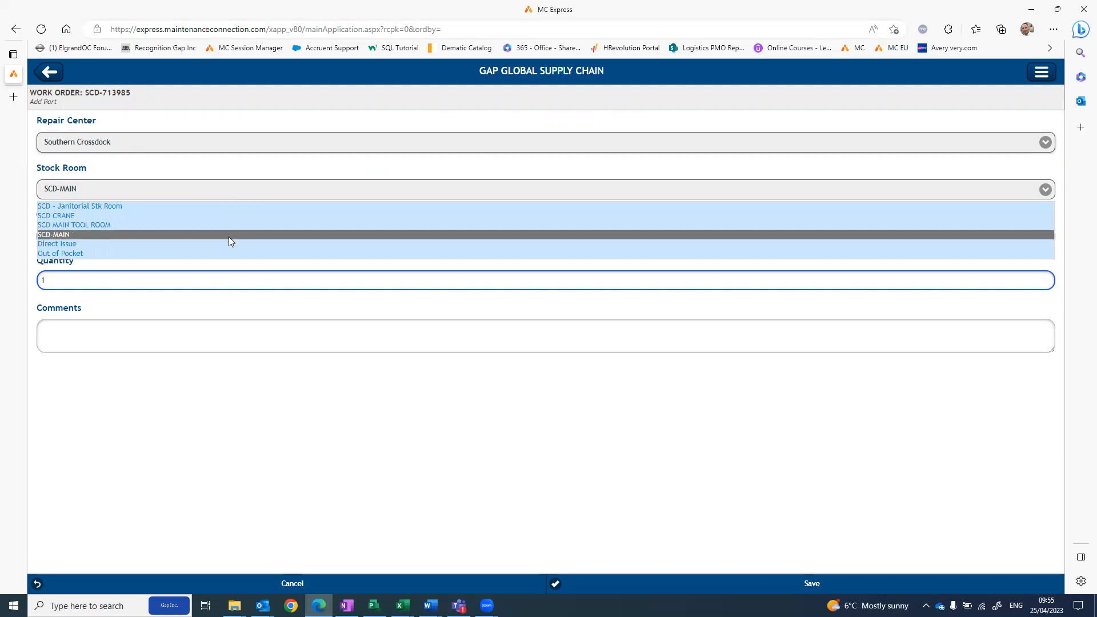
click(228, 235)
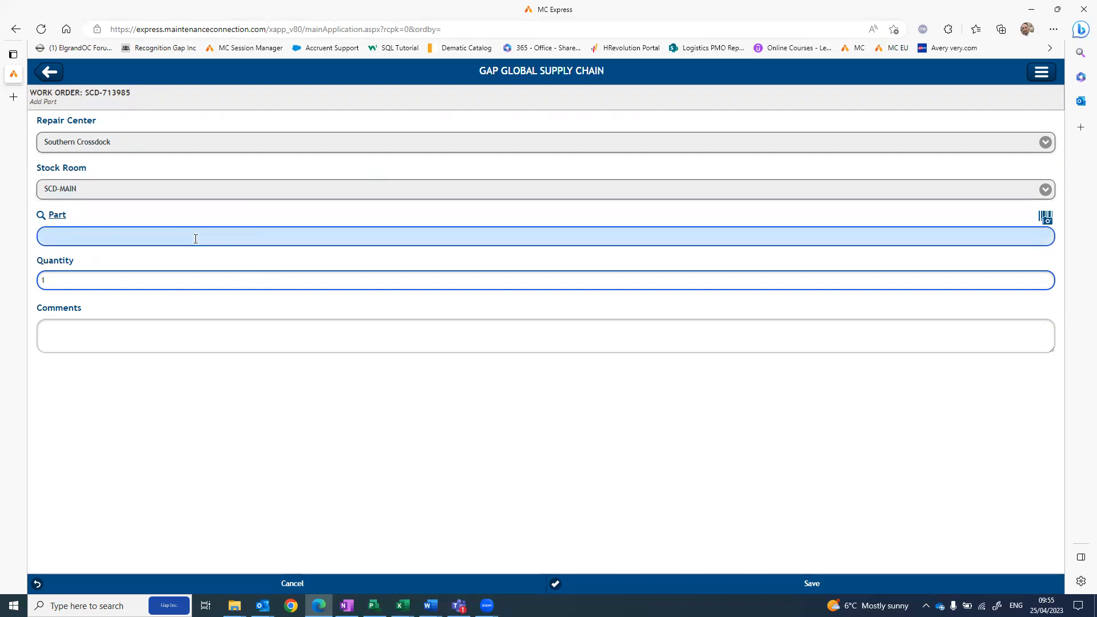
- Search the Part field for bearing, review the suggested parts and clear the entry
text(bearing)
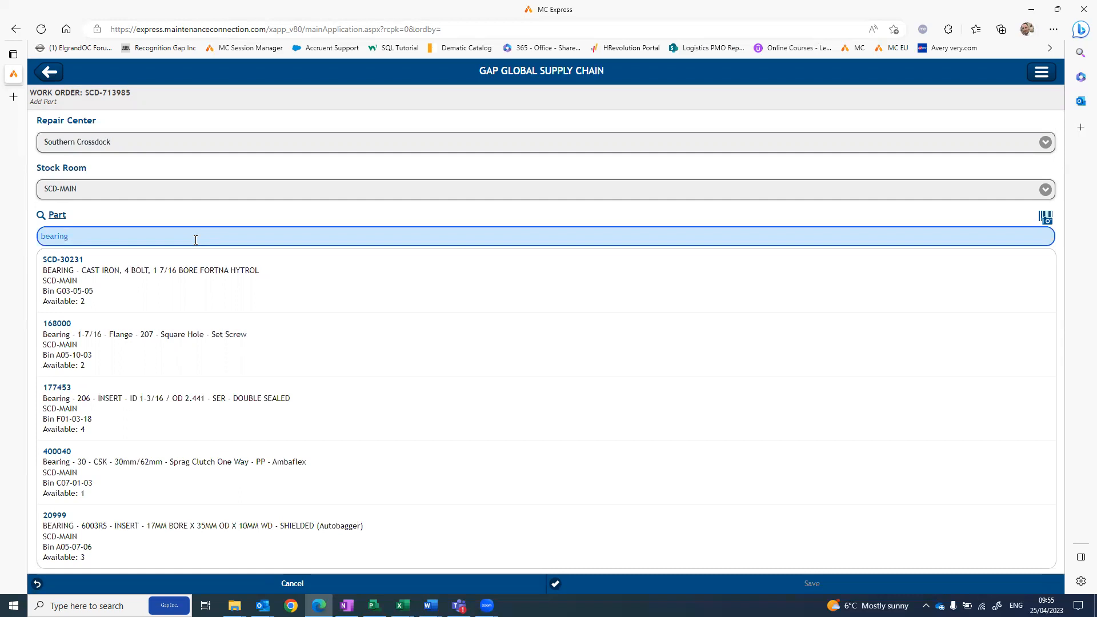
key(BackSpace)
key(BackSpace)
key(BackSpace)
key(BackSpace)
key(BackSpace)
key(BackSpace)
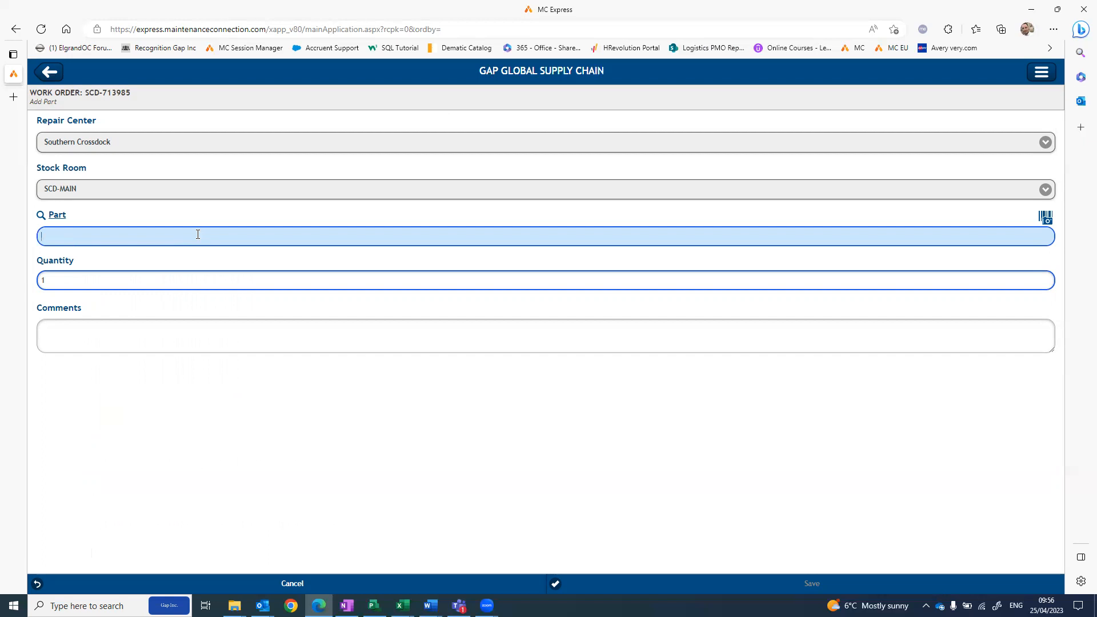
- Open the part lookup and search by Vendor Part Number for 00604049
click(53, 215)
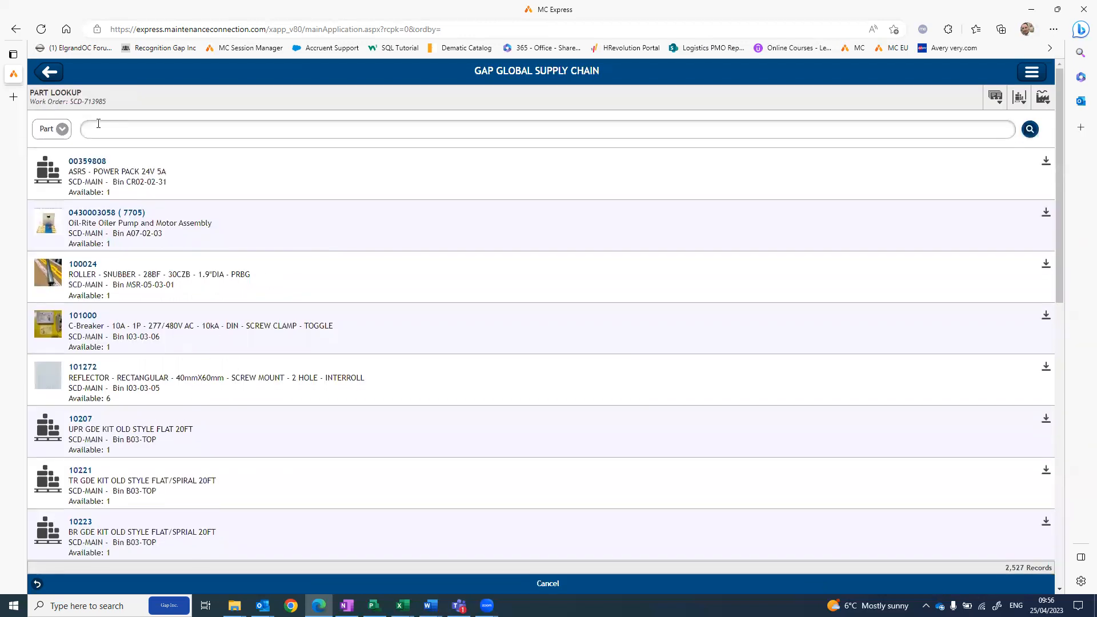
click(61, 129)
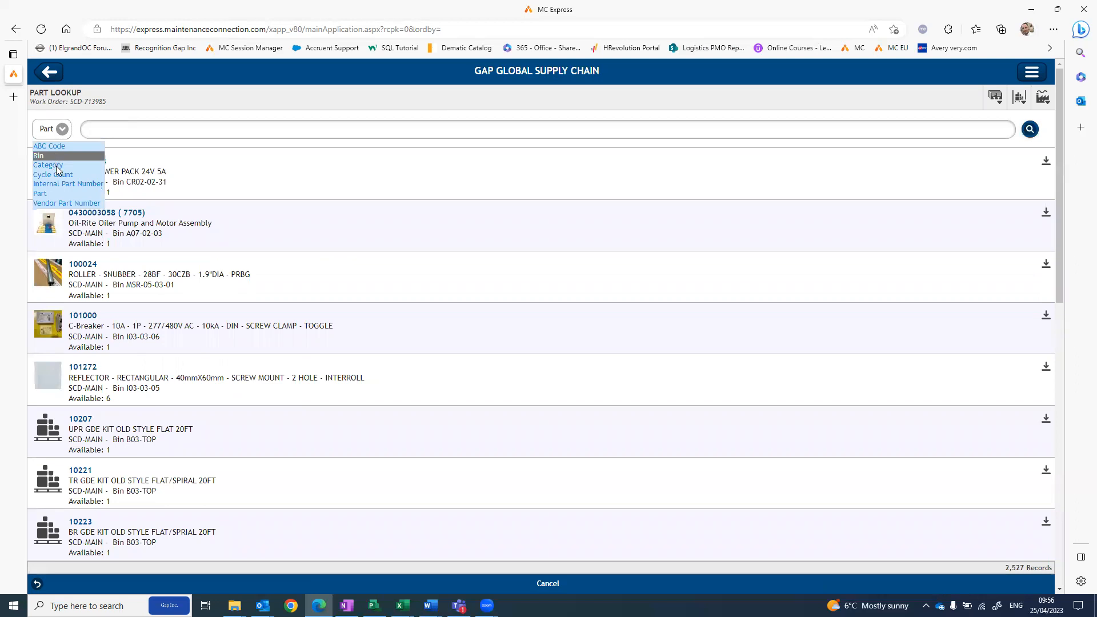
click(75, 204)
click(162, 126)
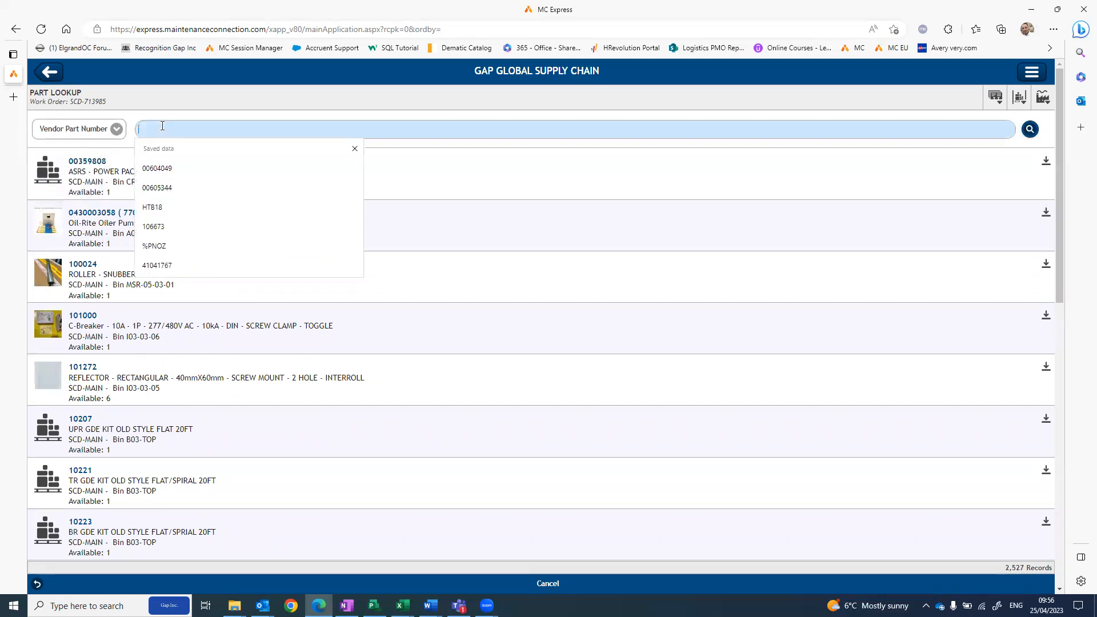
click(161, 168)
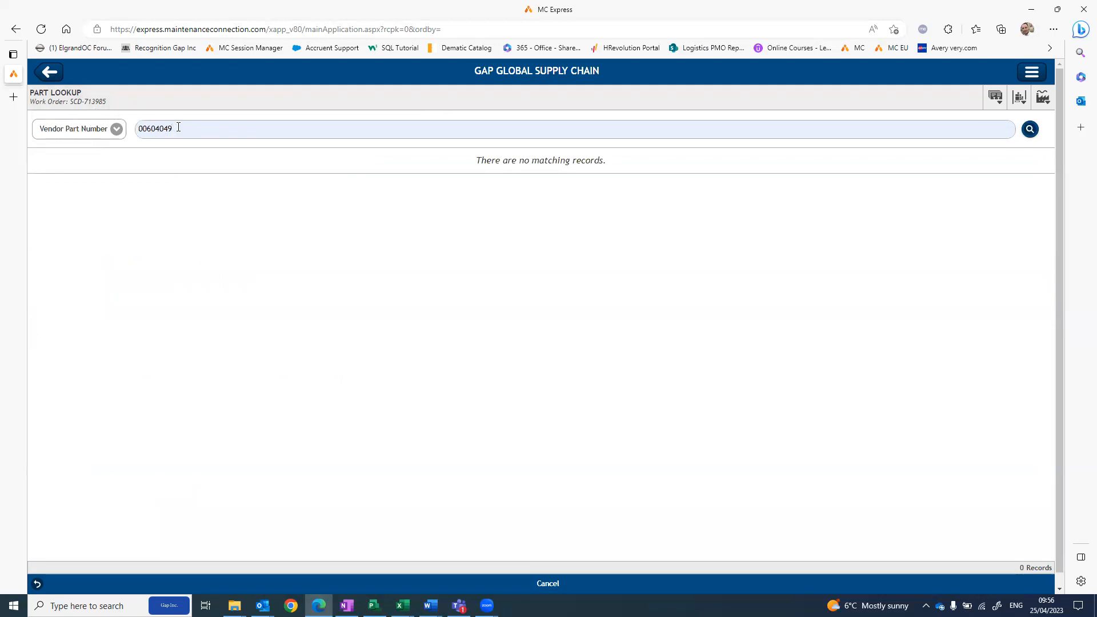
- Switch the part lookup's search criterion back to Part and clear the search text
click(117, 131)
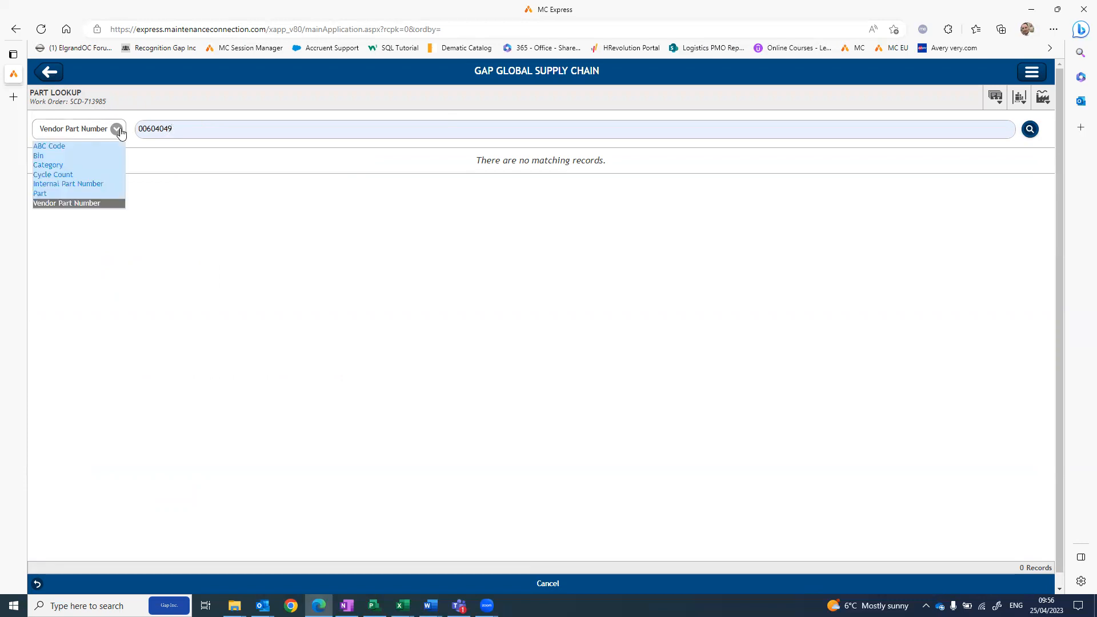
click(76, 192)
drag(135, 130, 76, 137)
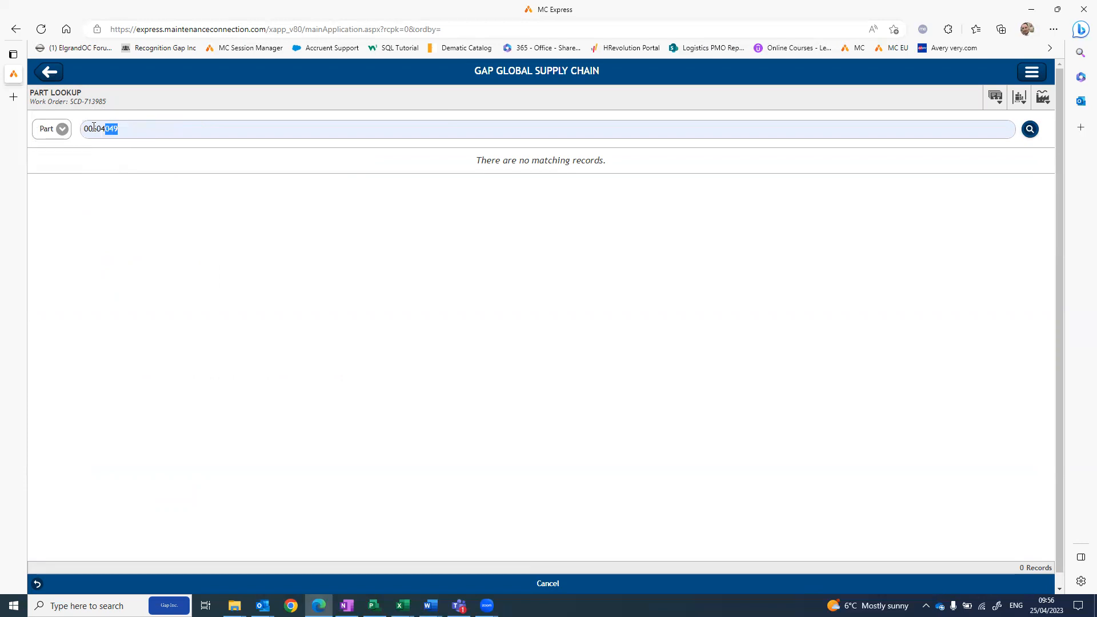
text(0)
key(BackSpace)
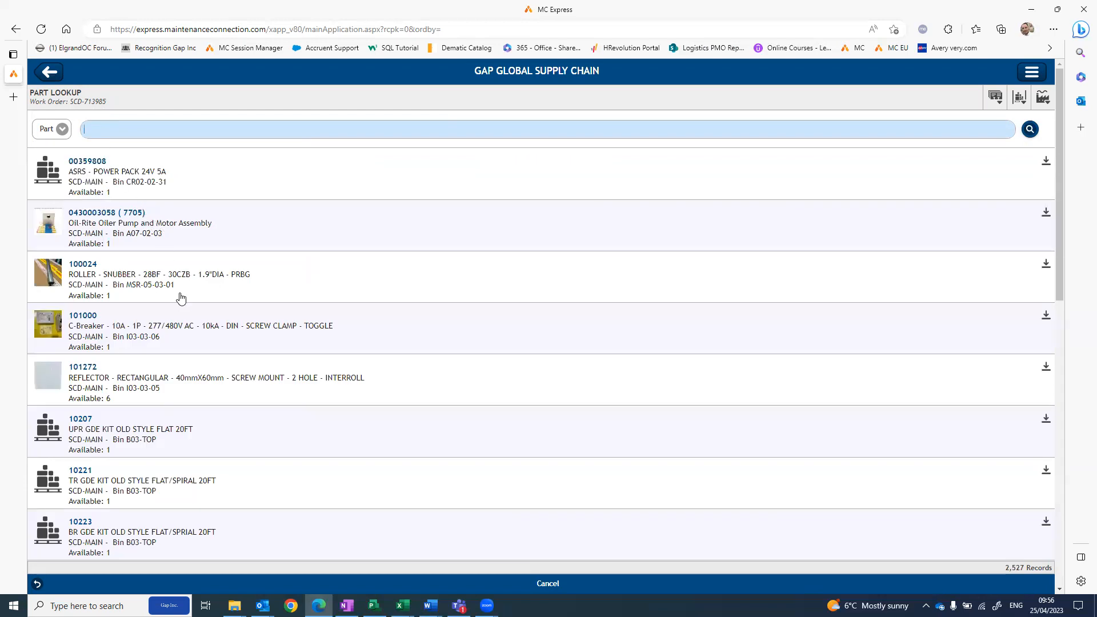
- Choose the O-ring part 114878 from the part lookup for the work order
click(59, 130)
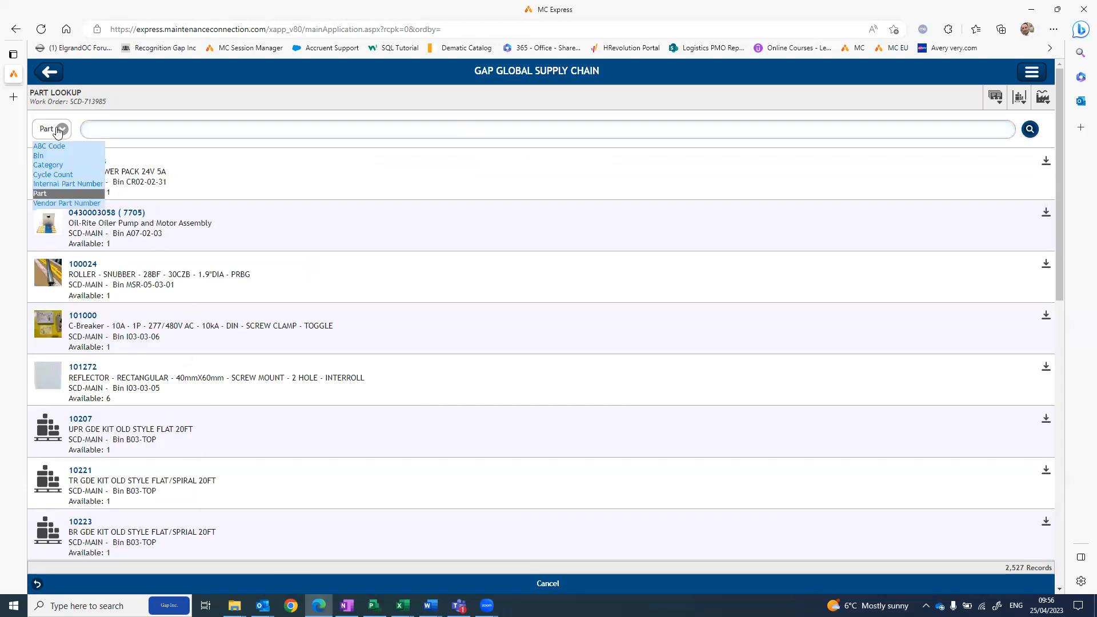
scroll(285, 397, down, 5)
scroll(285, 397, down, 1)
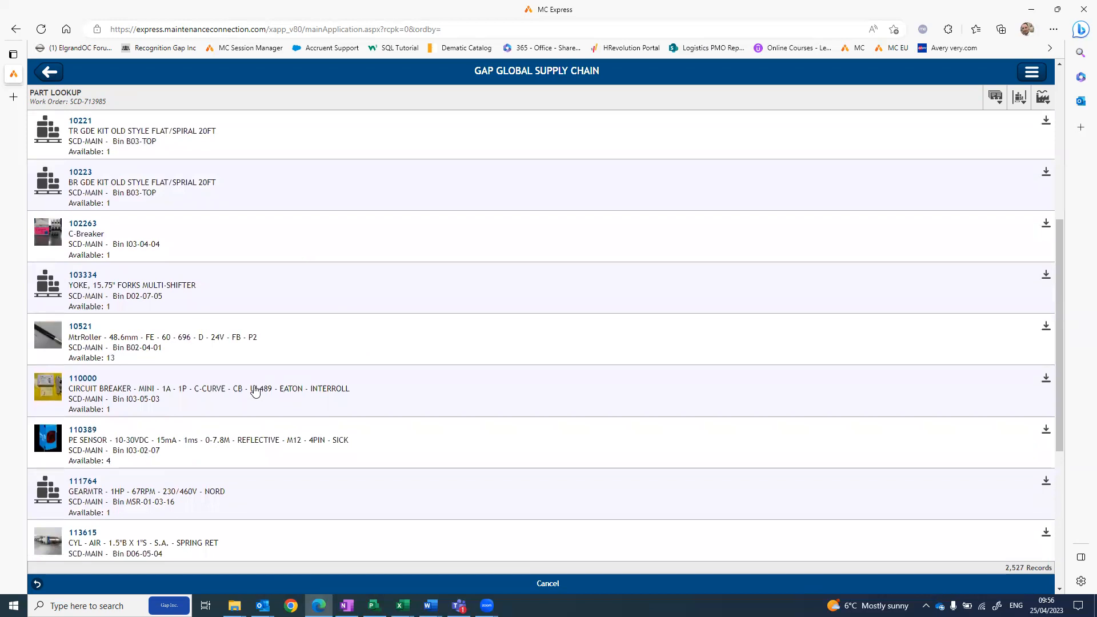
scroll(154, 343, down, 3)
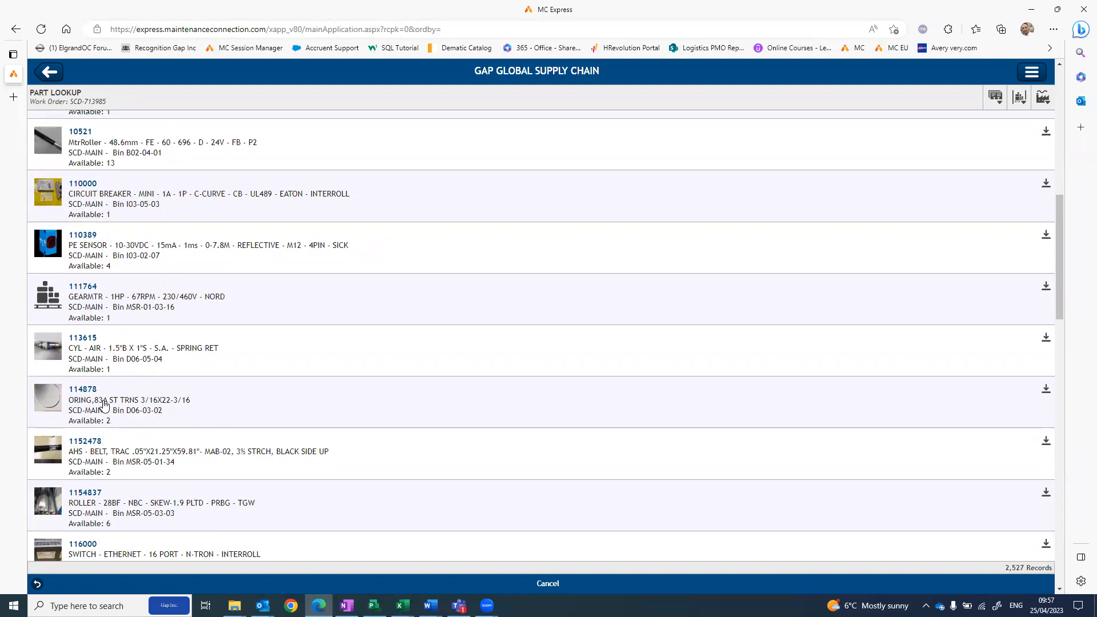
click(103, 405)
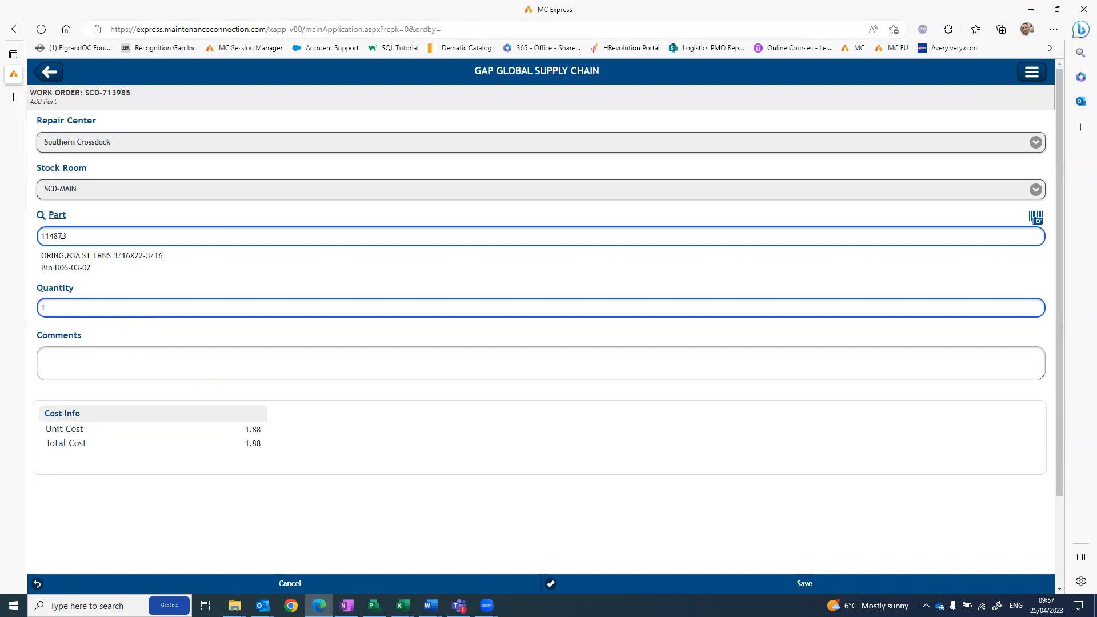
- Set the O-ring quantity to 2, but cancel adding the part to the work order
click(86, 306)
mouse_move(7, 308)
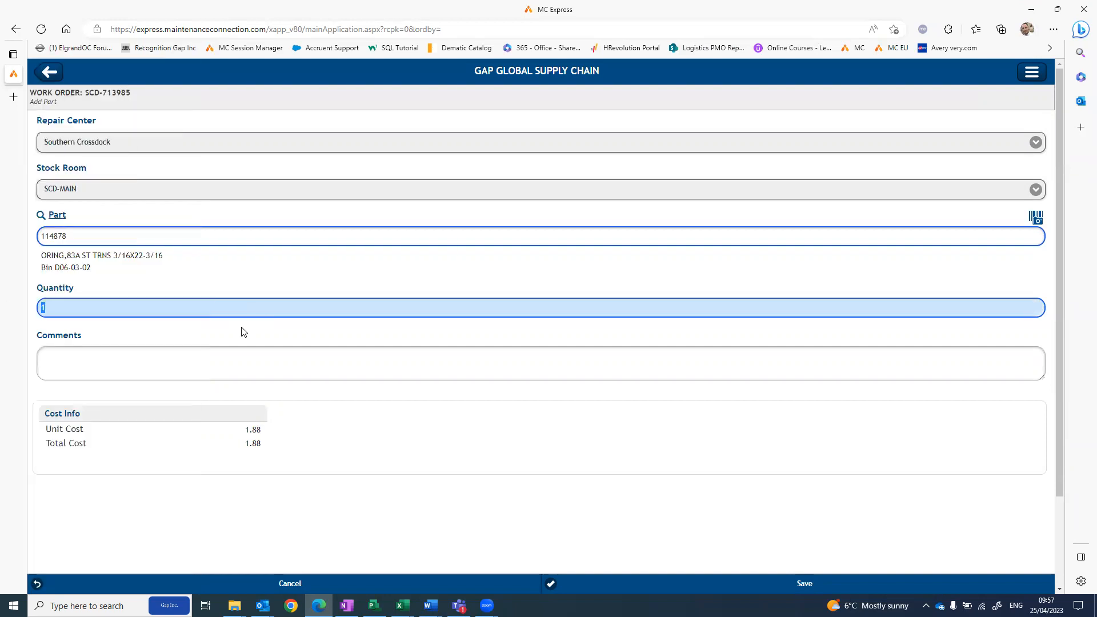
text(2)
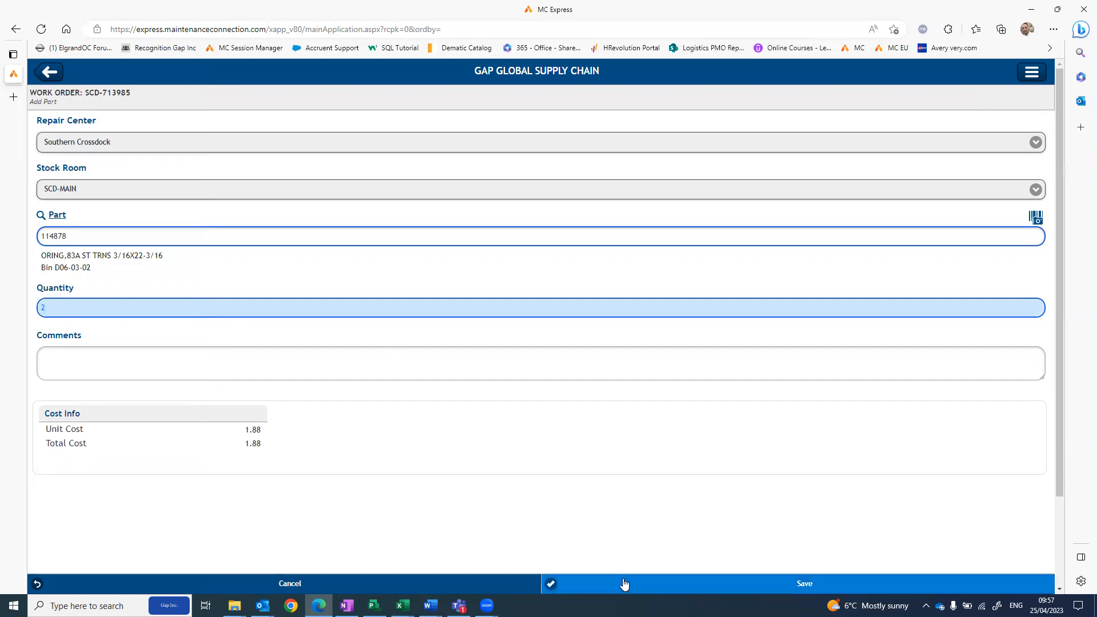
click(438, 585)
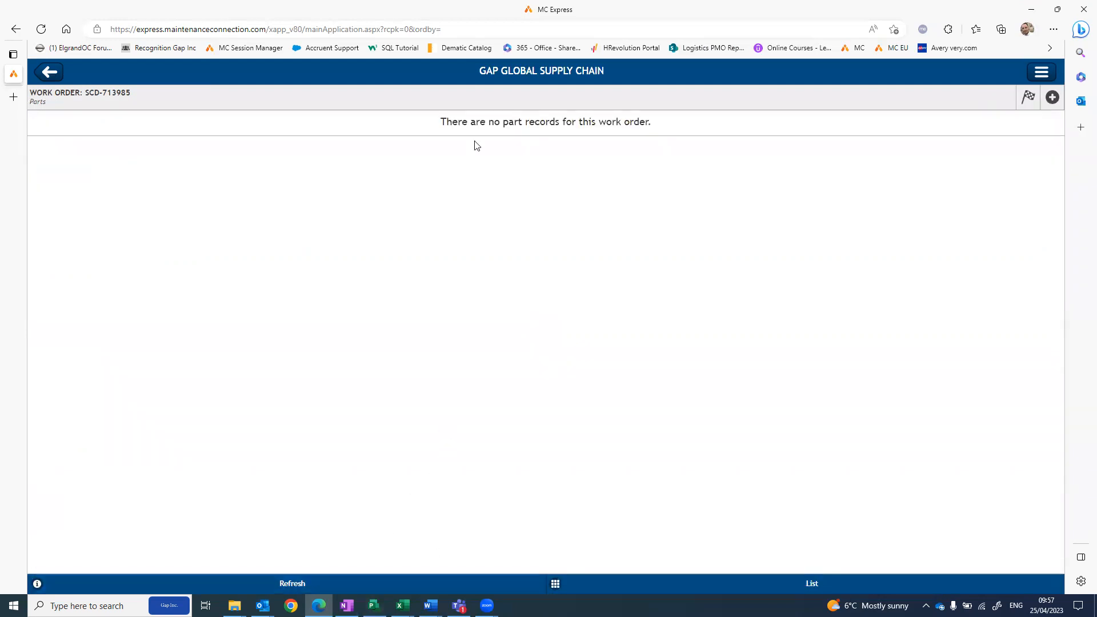
- Return to the work order summary and review the upload options available for its attachments
click(482, 96)
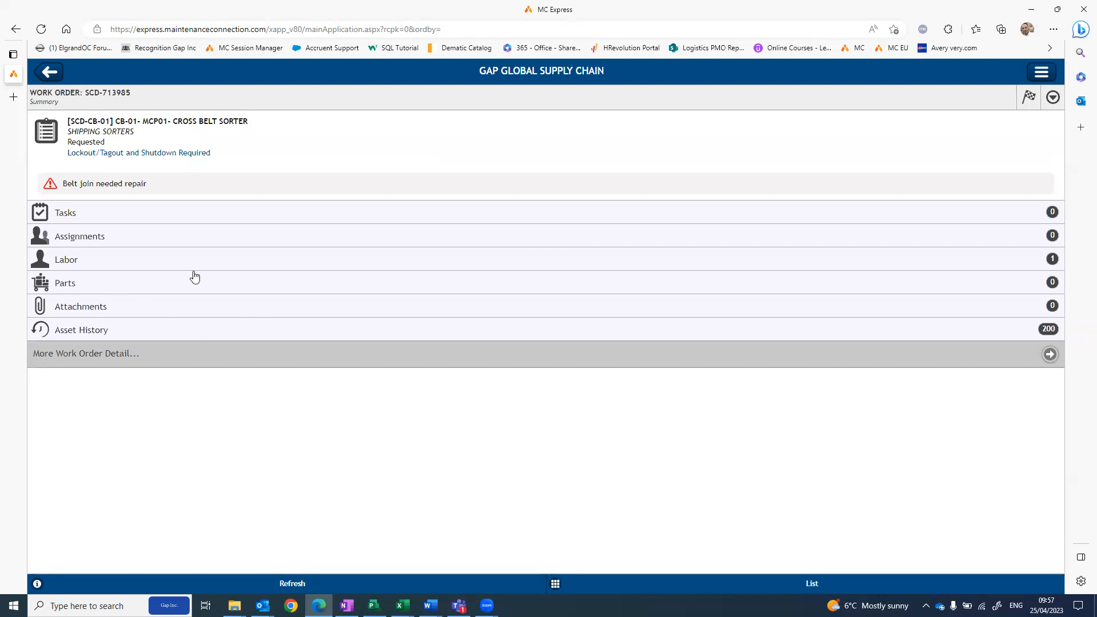
click(112, 309)
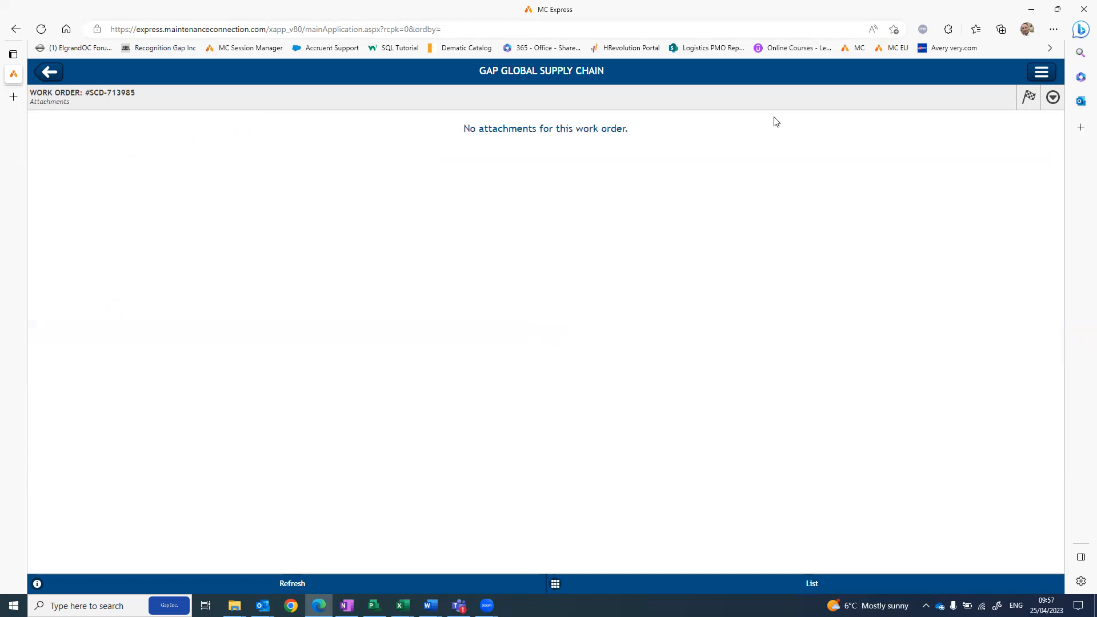
click(1053, 98)
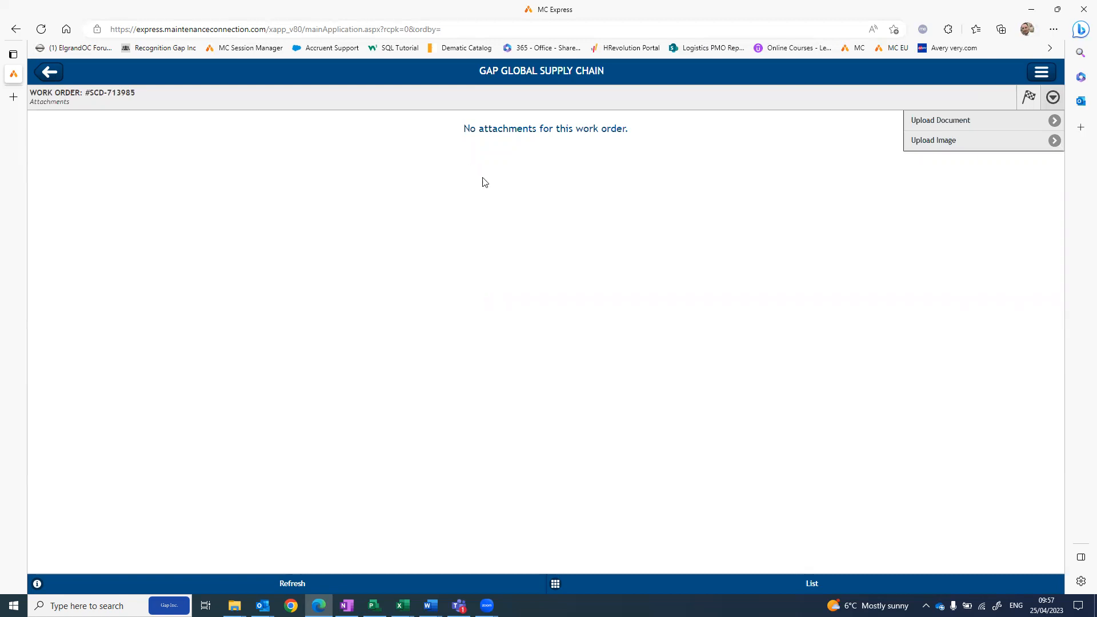
click(49, 75)
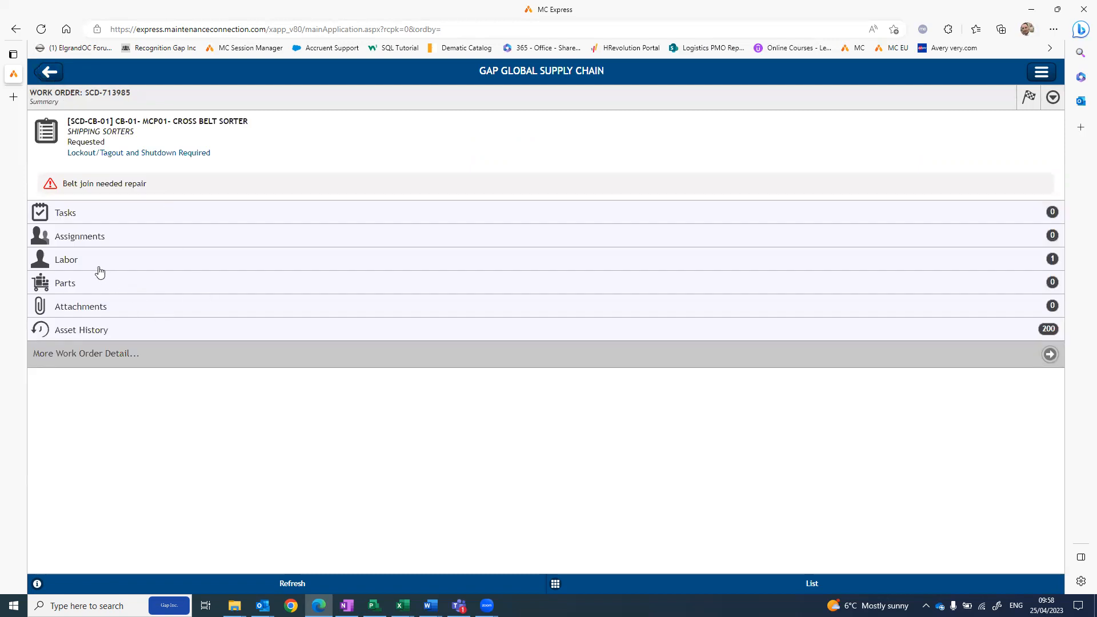
- Open the work order's status update and set the new status to Completed
click(1030, 108)
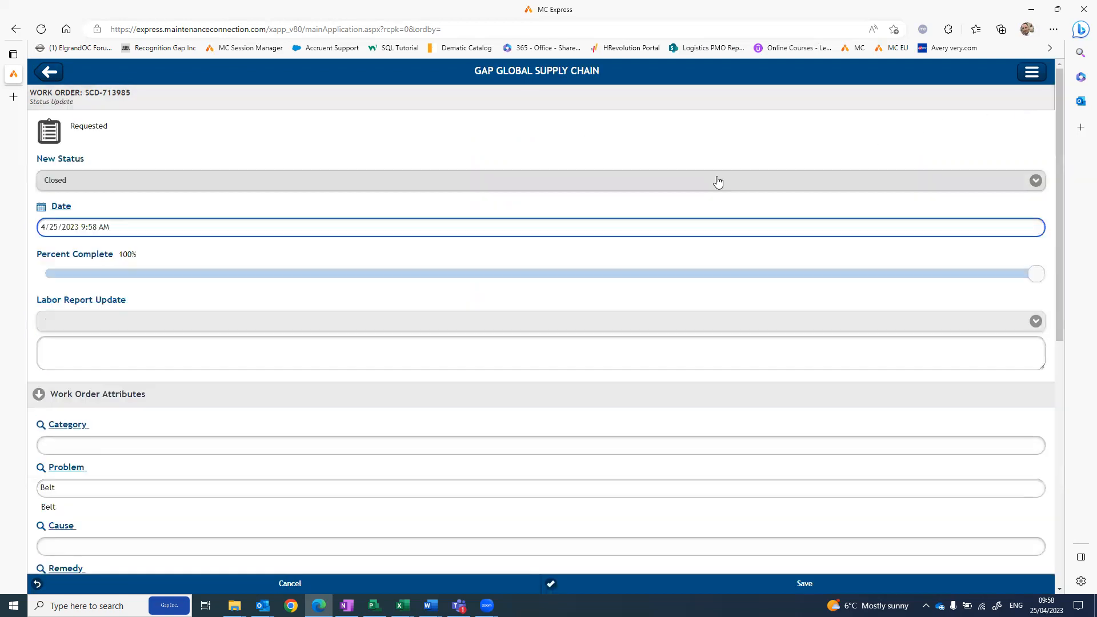
click(532, 179)
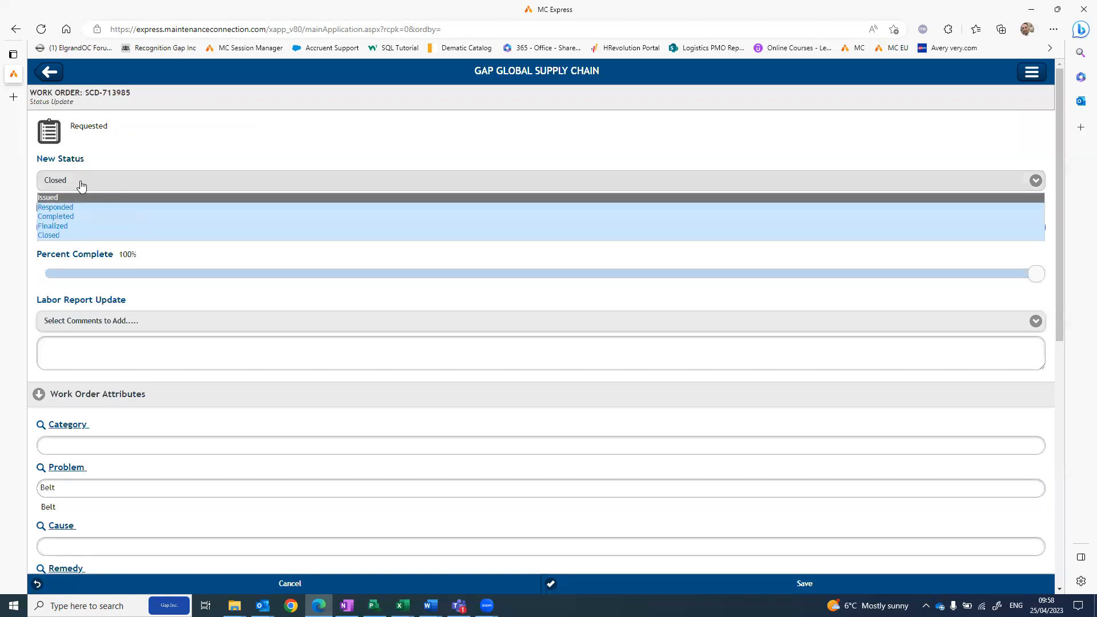
click(61, 216)
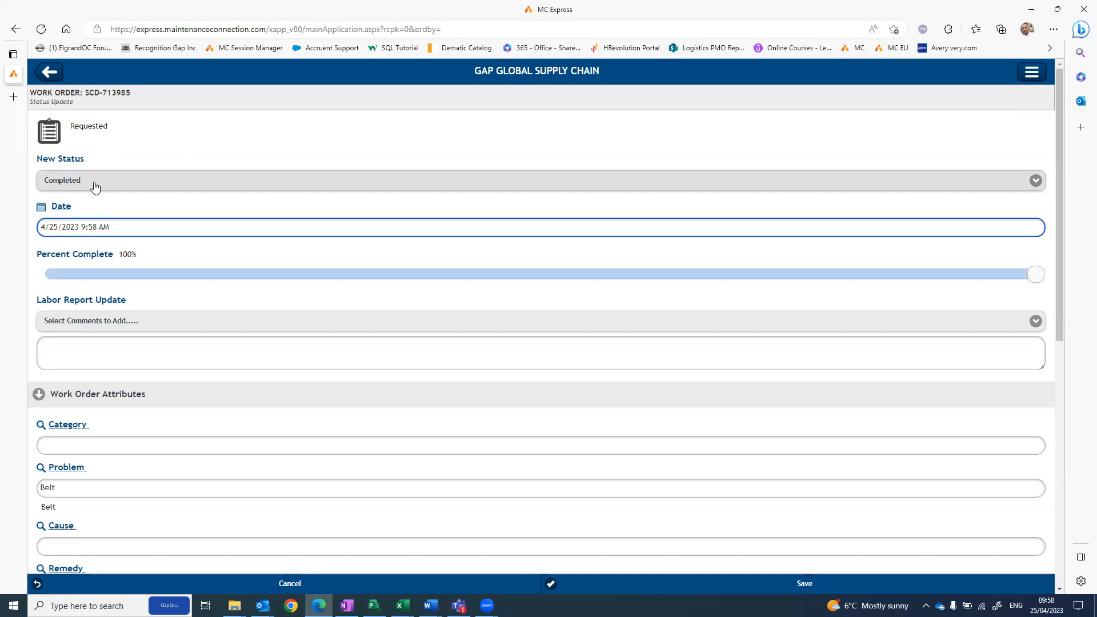
- Try the Responded status with 75% complete and set the new status back to Completed
click(94, 188)
click(70, 207)
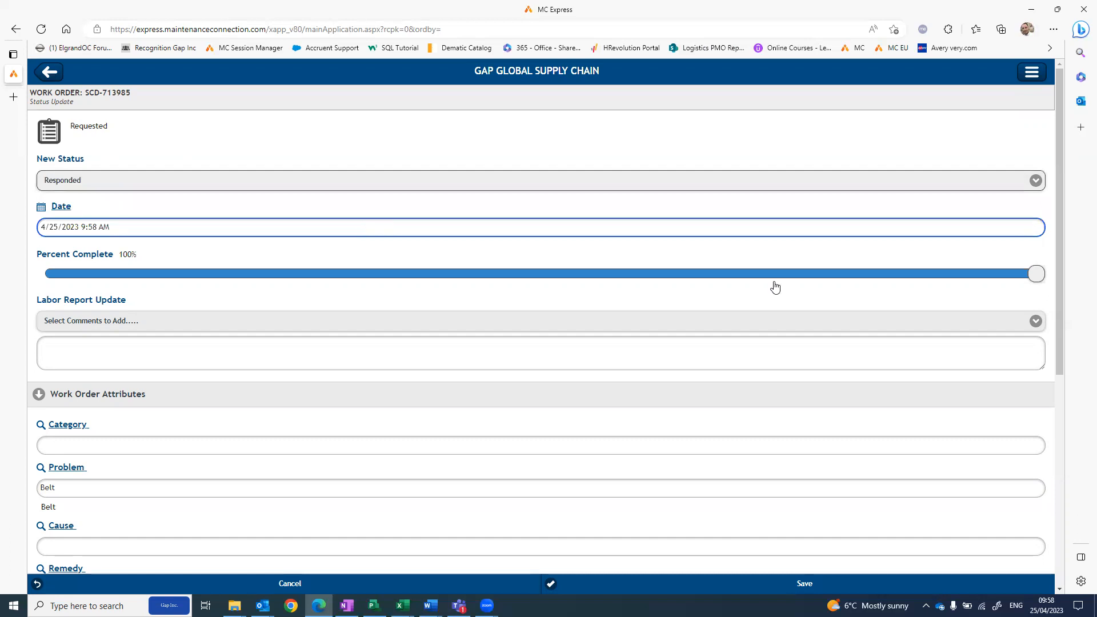
drag(1035, 274, 787, 275)
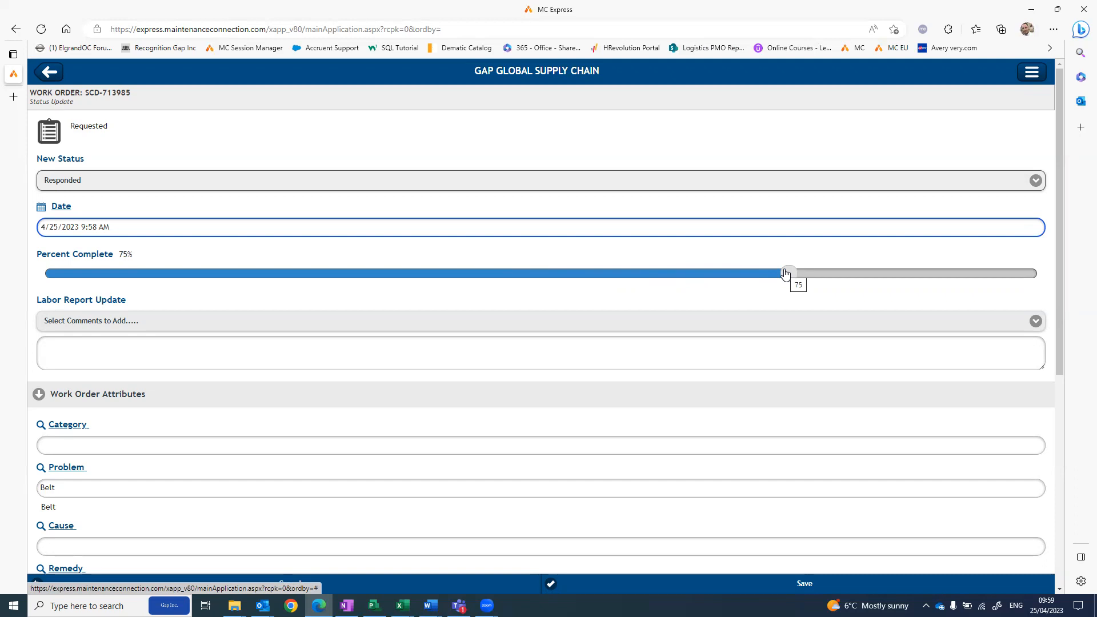
click(788, 194)
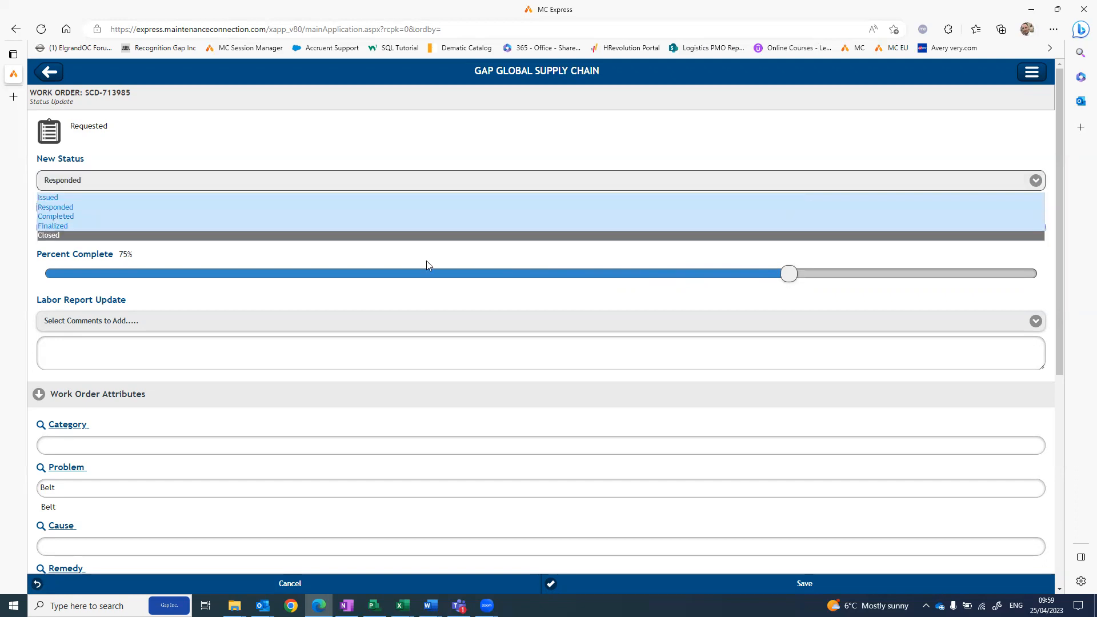
click(171, 216)
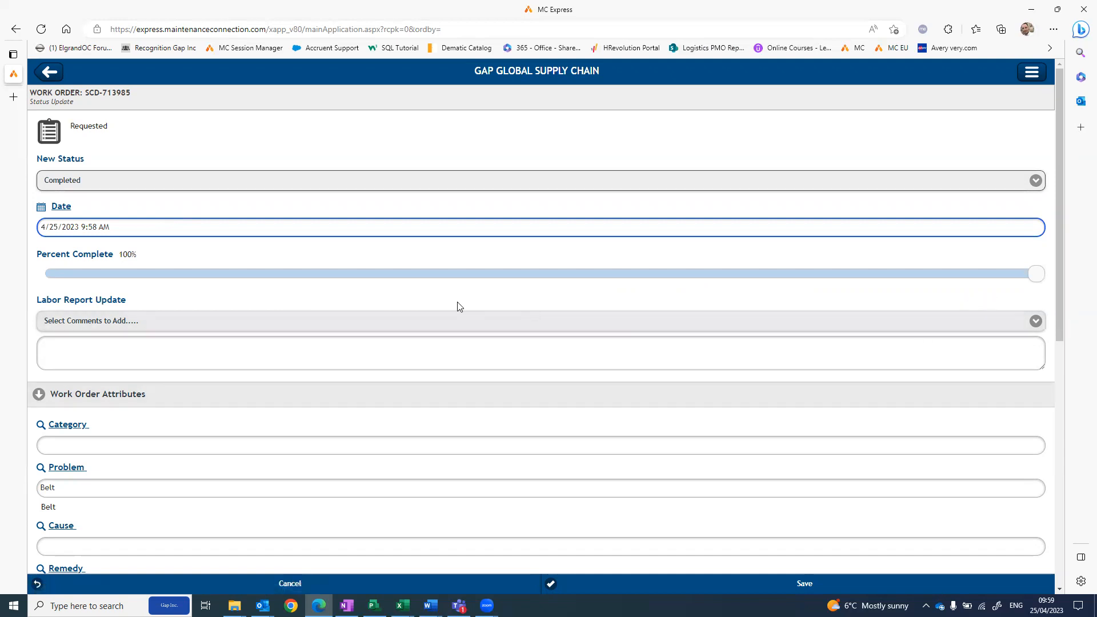
click(221, 349)
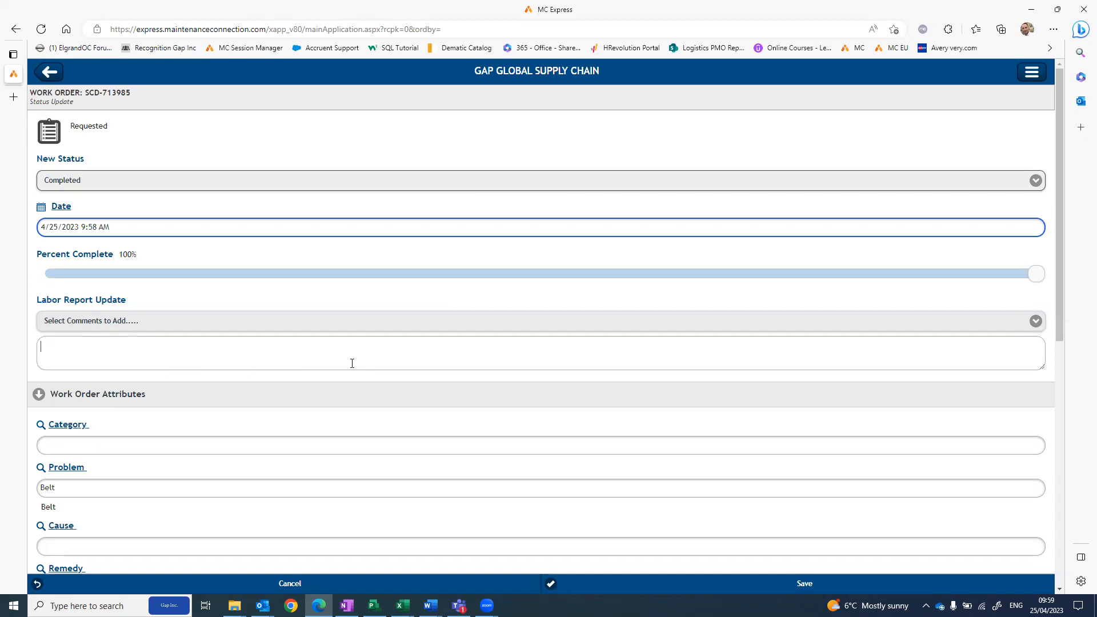
text(See atta)
key(BackSpace)
key(BackSpace)
key(BackSpace)
key(BackSpace)
key(BackSpace)
key(BackSpace)
key(BackSpace)
key(BackSpace)
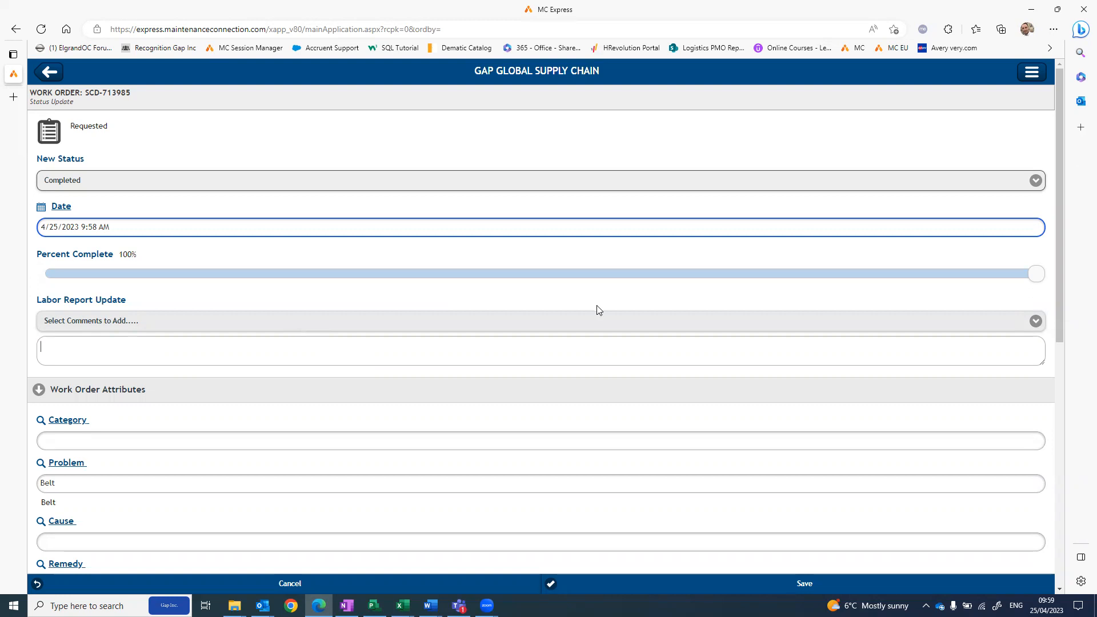
- Enter "Belt join repaired, also changed some o-rings" as the labor report update
click(694, 344)
text(L)
text(Belt join )
text(repaired, al)
text(so )
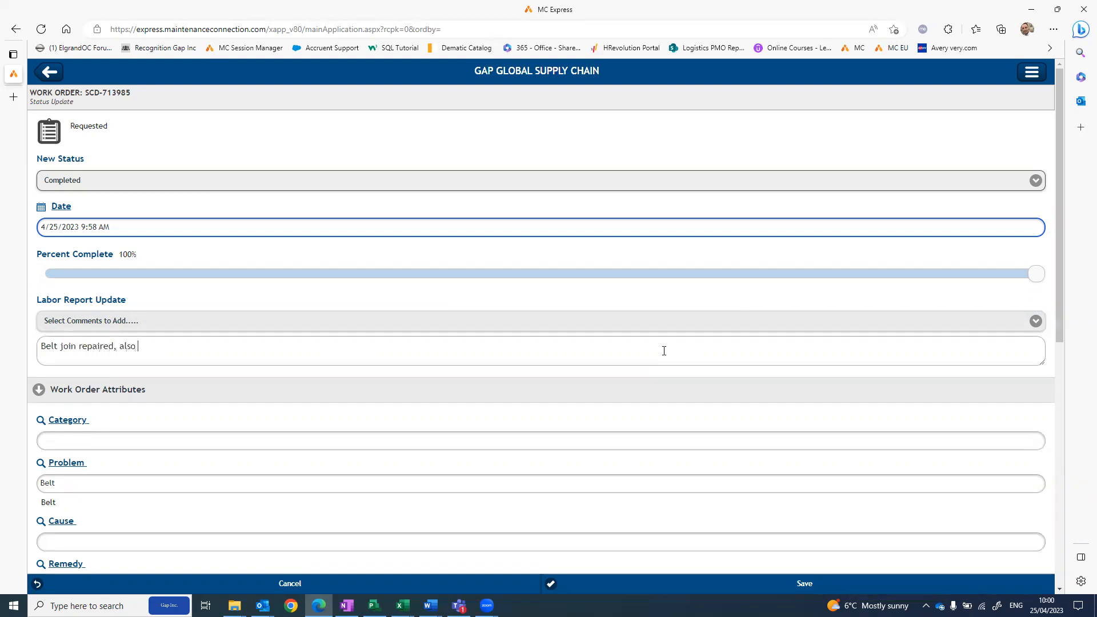
text(changed some o-rings)
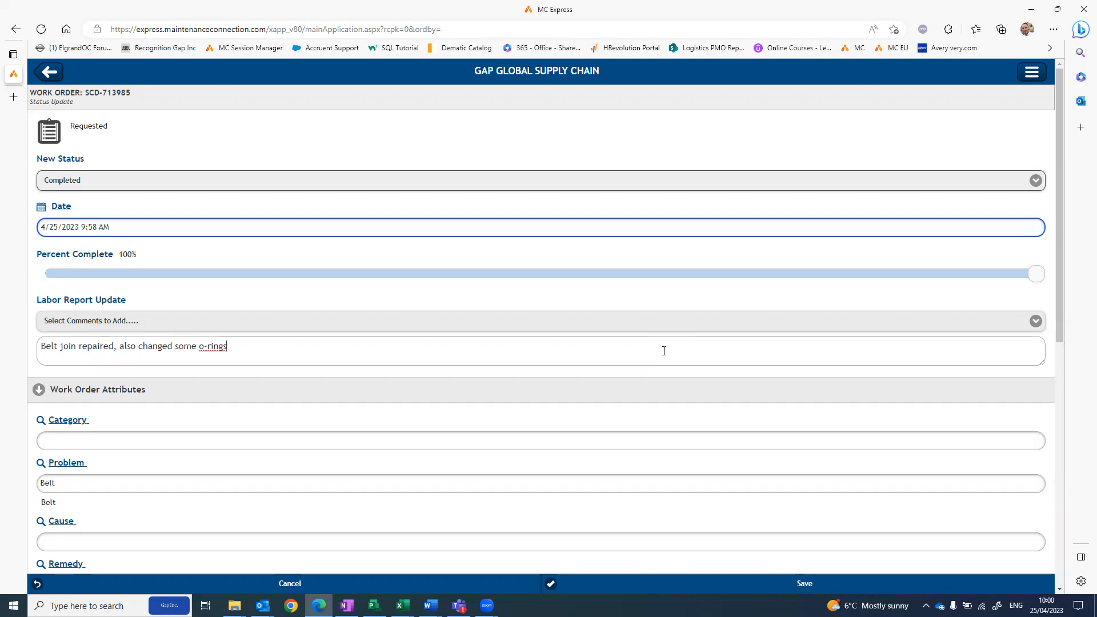
- Append the predefined comment "See attachment for more detail" to the labor report and separate it with a period and space
click(769, 322)
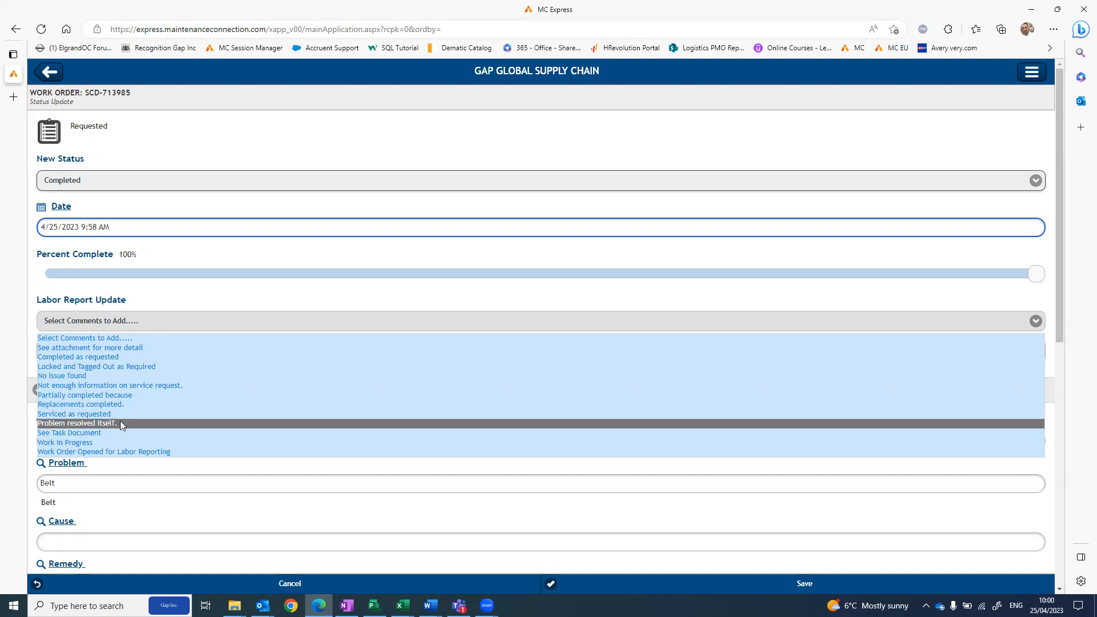
click(118, 346)
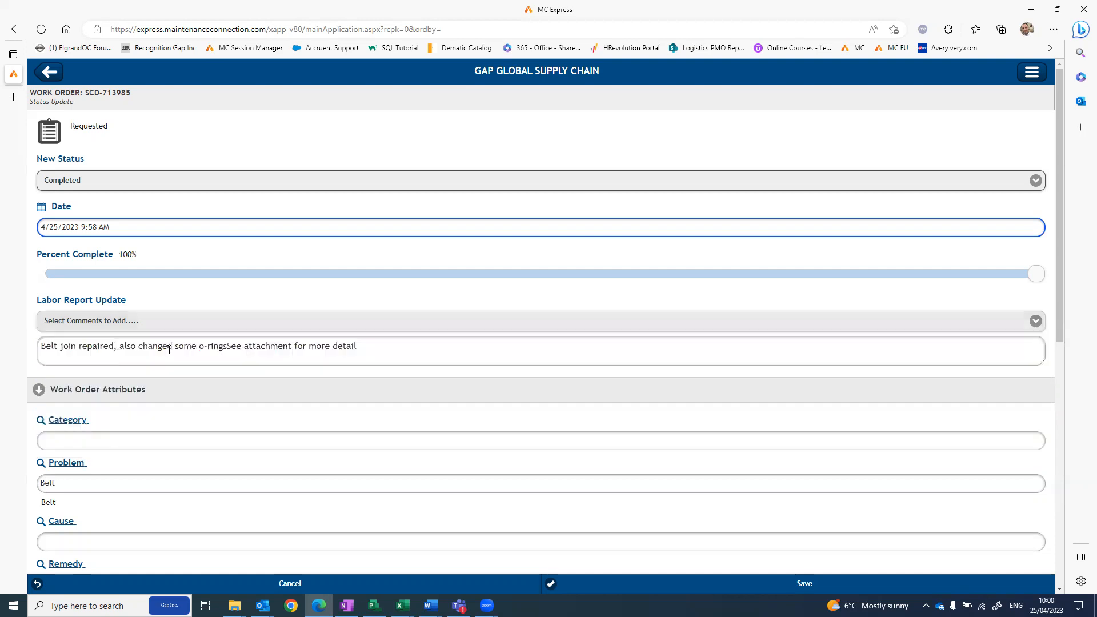
click(224, 346)
text(s.)
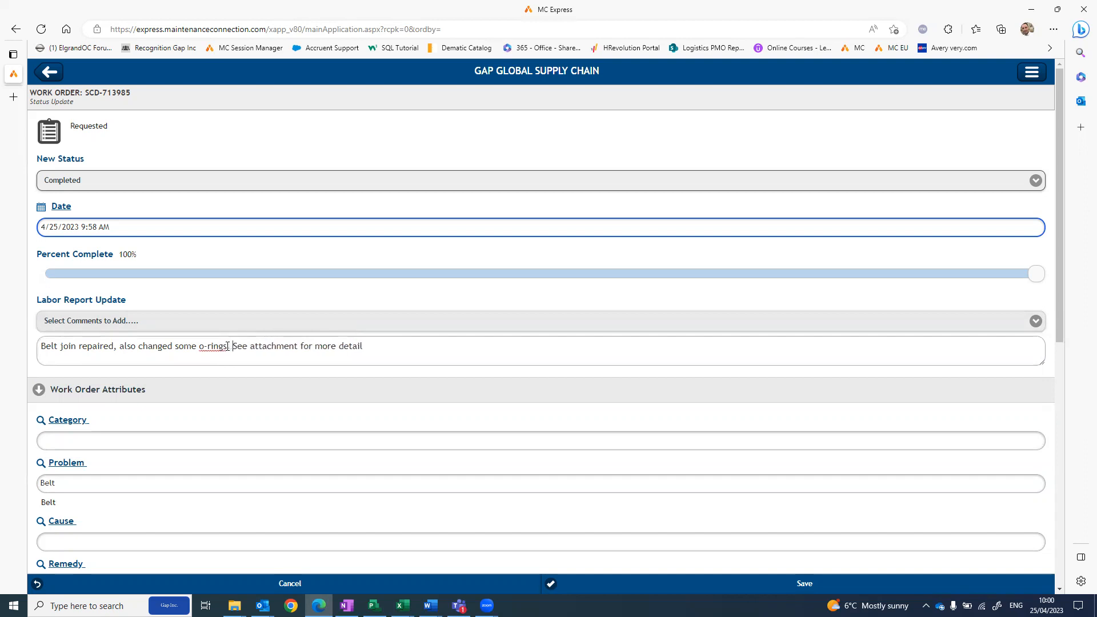
drag(385, 345, 39, 346)
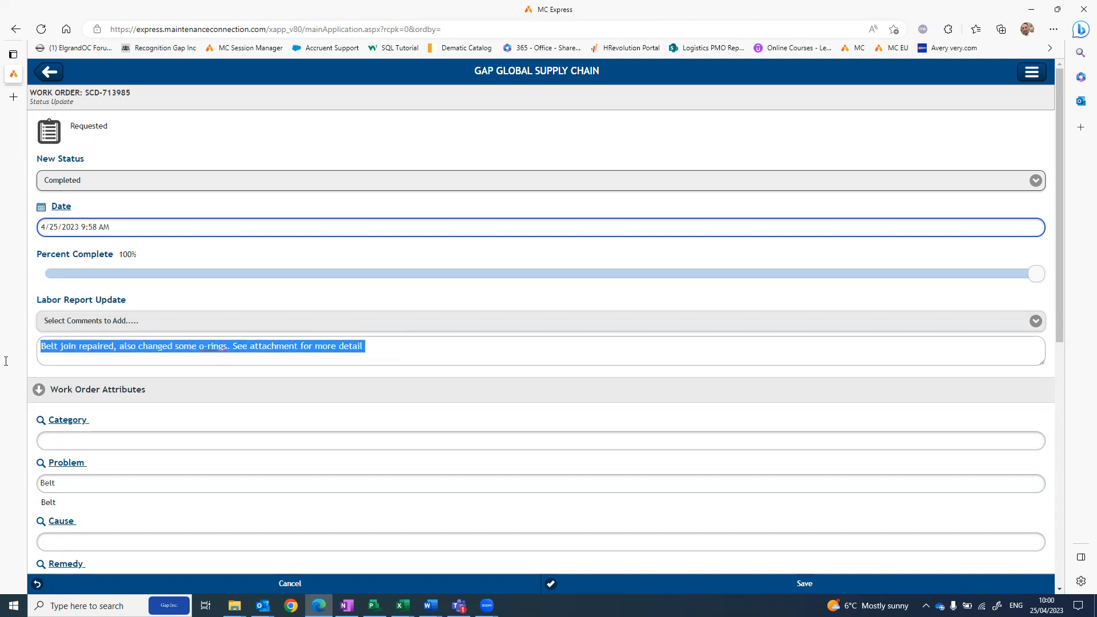
mouse_move(2, 367)
scroll(403, 366, down, 1)
scroll(402, 366, down, 1)
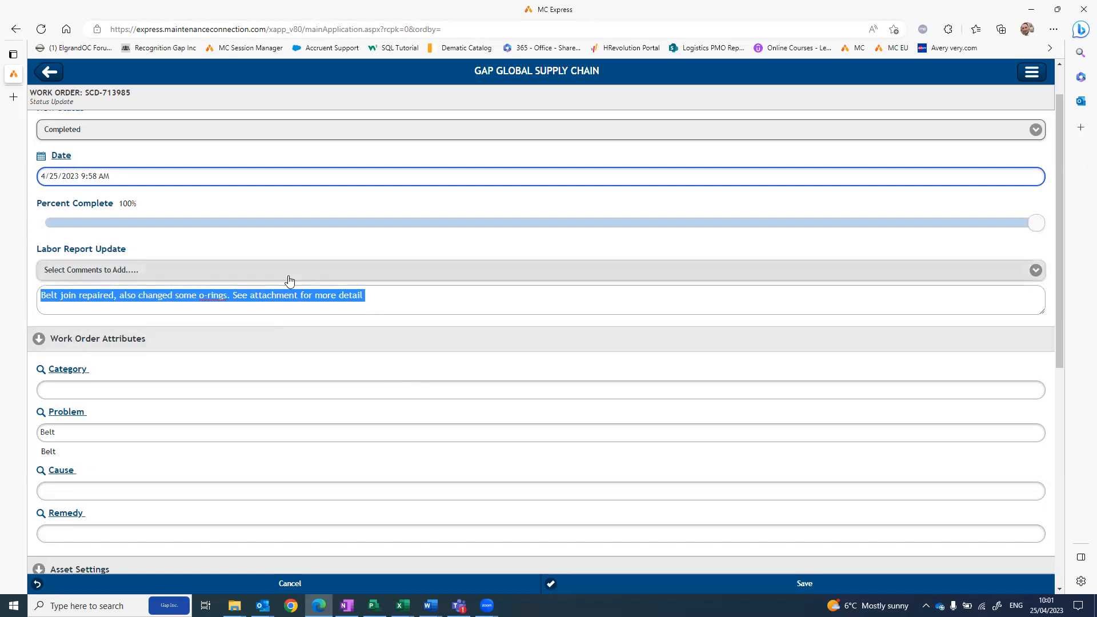
click(372, 299)
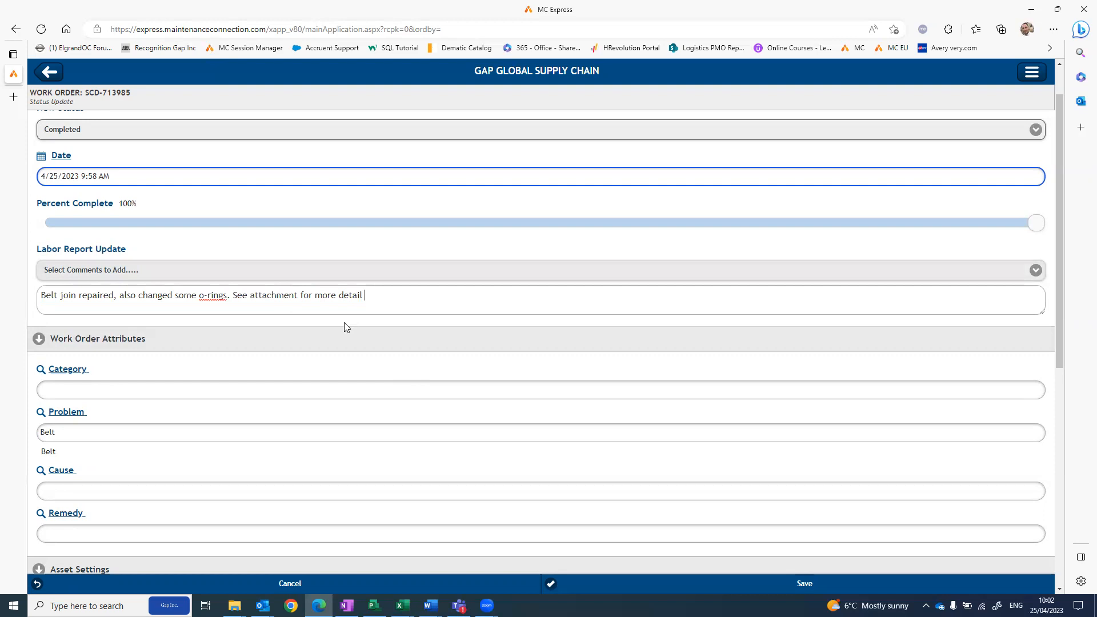
- Set the work order's failure cause to Worn or Deteriorated
scroll(333, 334, down, 1)
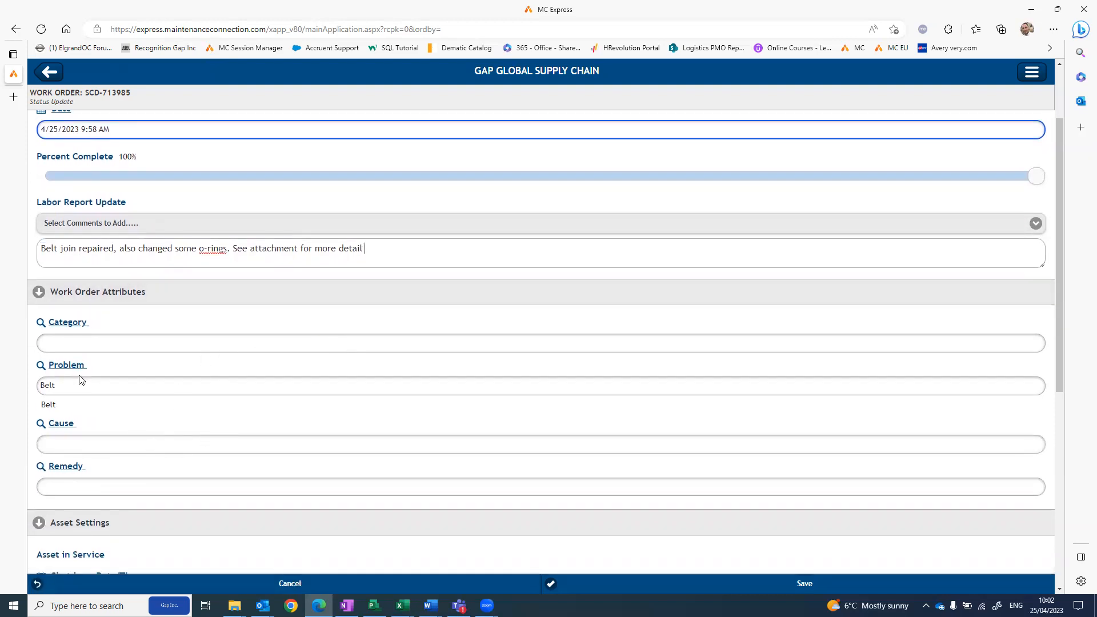
scroll(103, 459, down, 1)
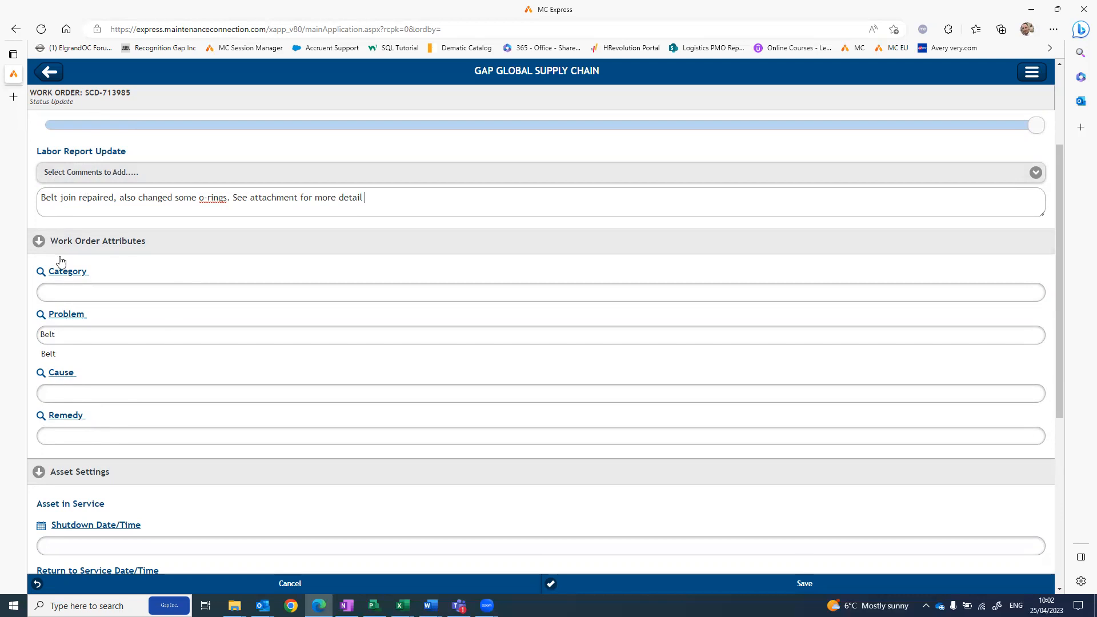
click(76, 198)
click(63, 375)
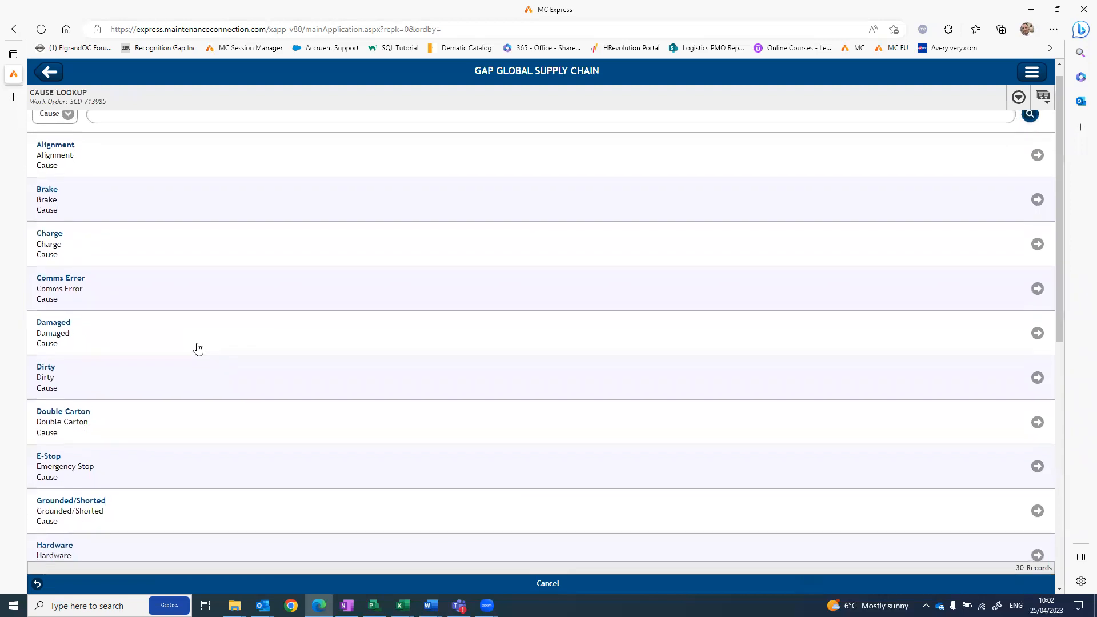
scroll(198, 348, down, 4)
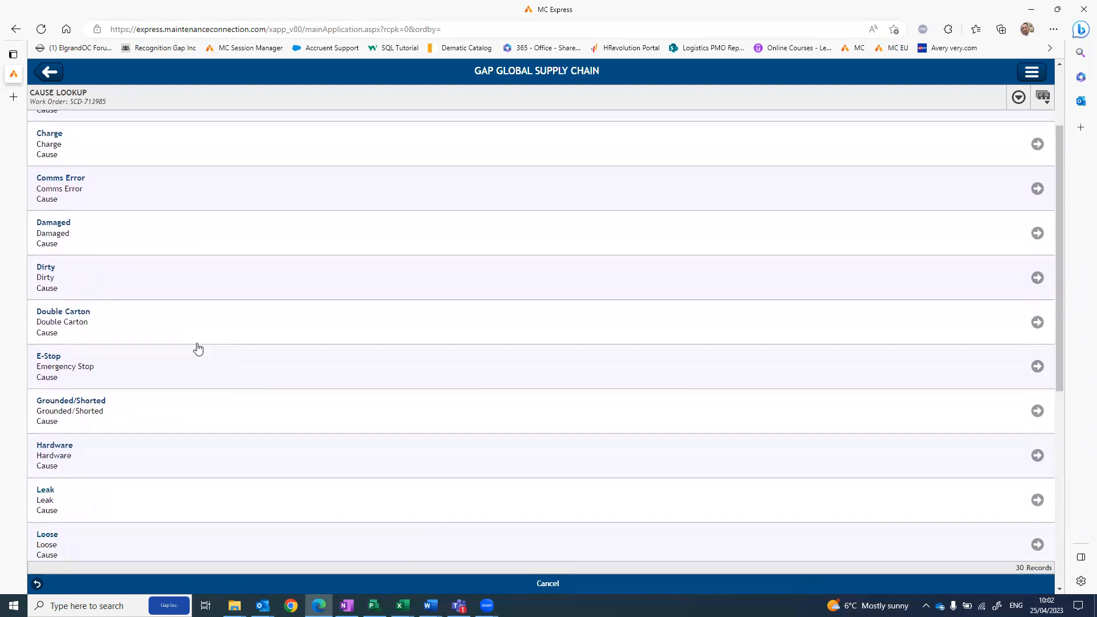
scroll(198, 348, down, 5)
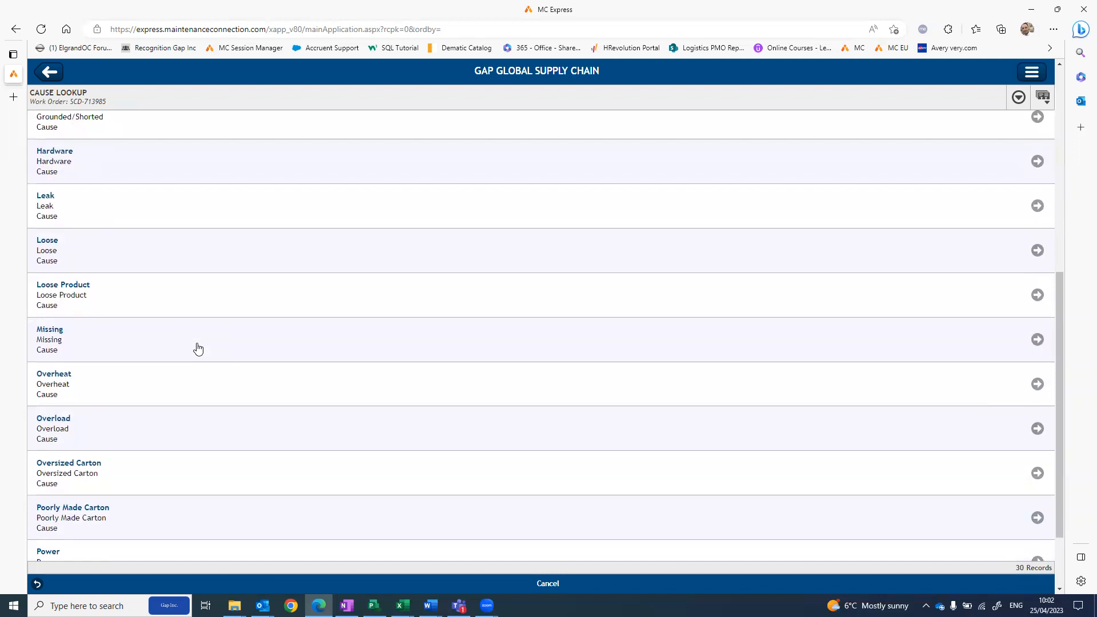
scroll(198, 348, down, 7)
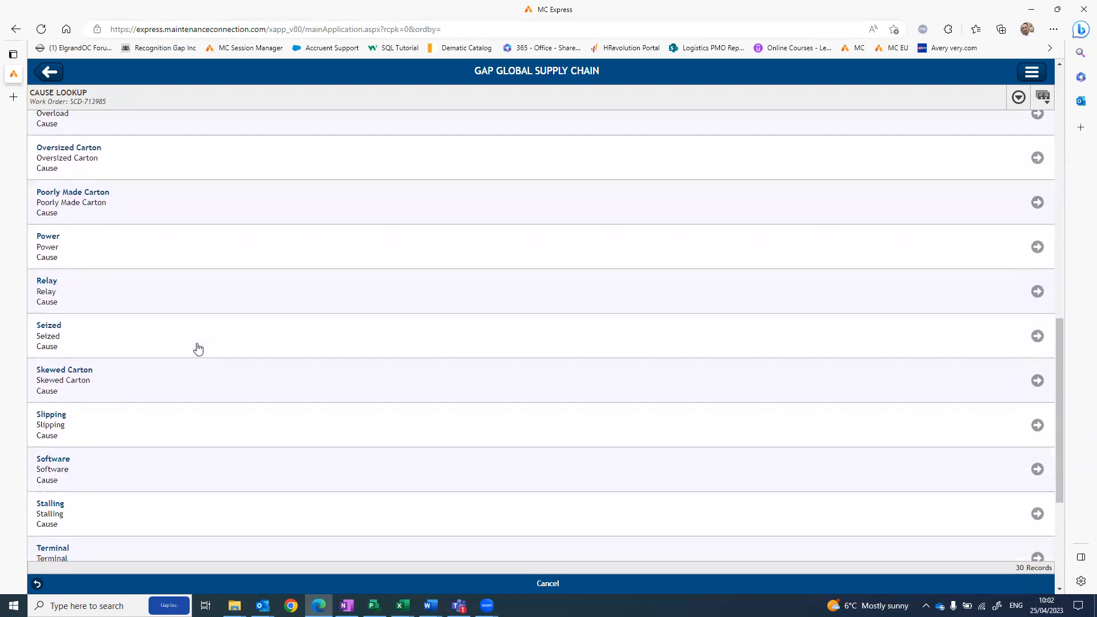
scroll(197, 348, down, 3)
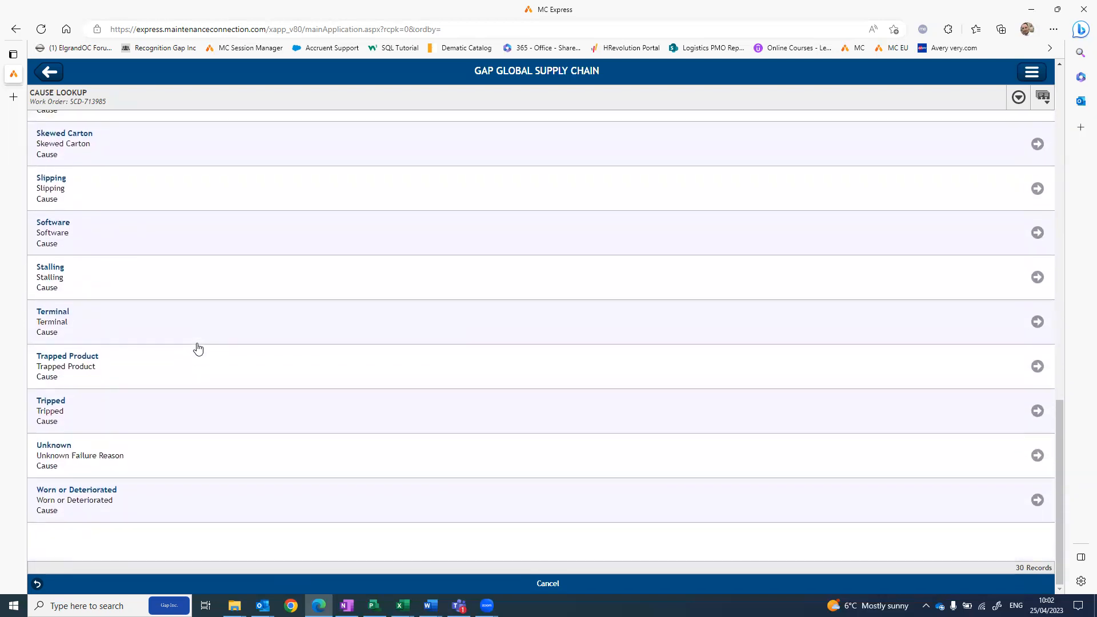
scroll(198, 348, up, 18)
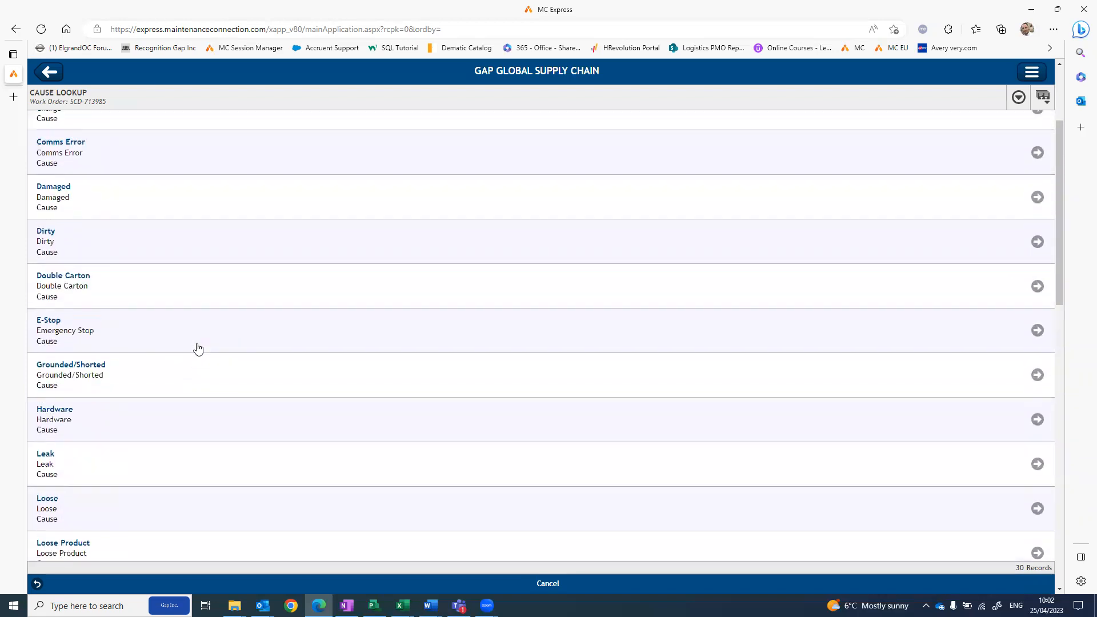
scroll(198, 348, up, 1)
scroll(198, 348, down, 2)
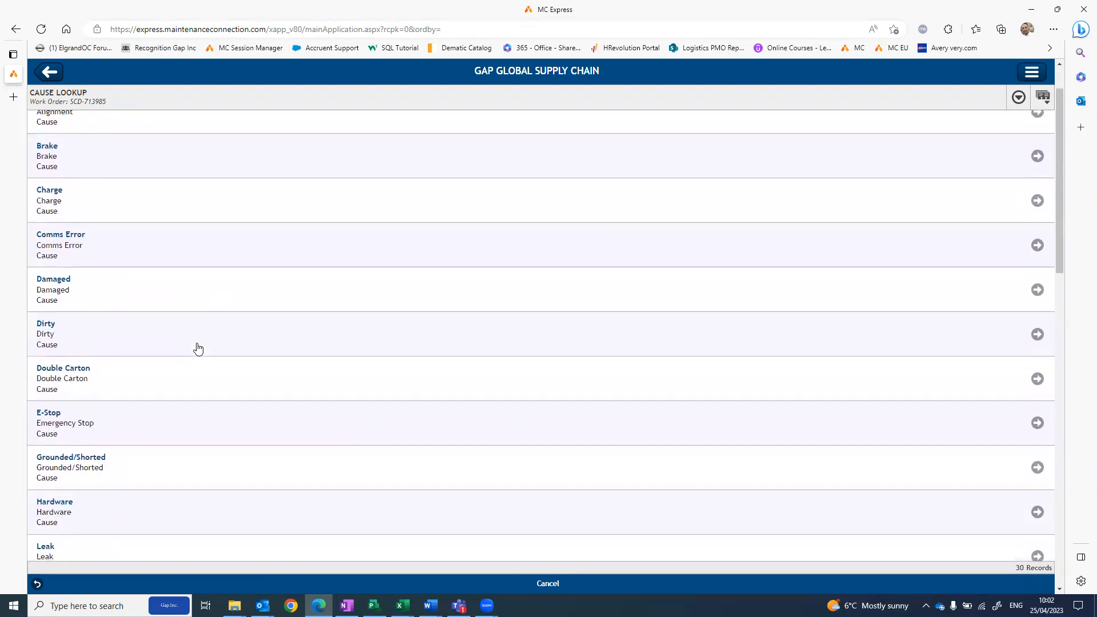
scroll(198, 349, down, 16)
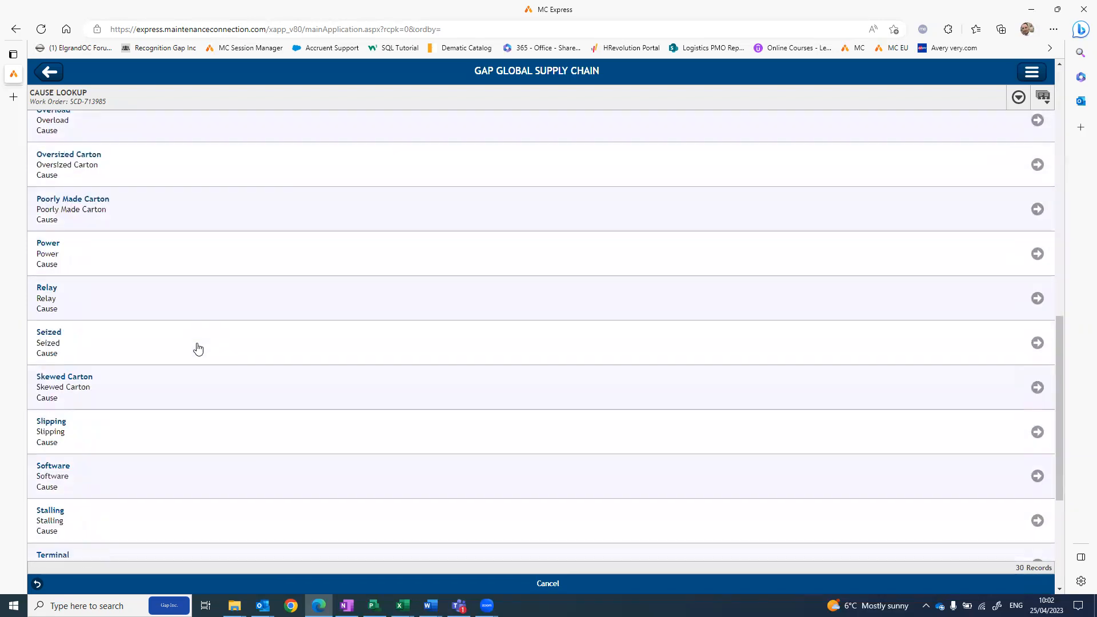
scroll(198, 348, down, 2)
click(88, 509)
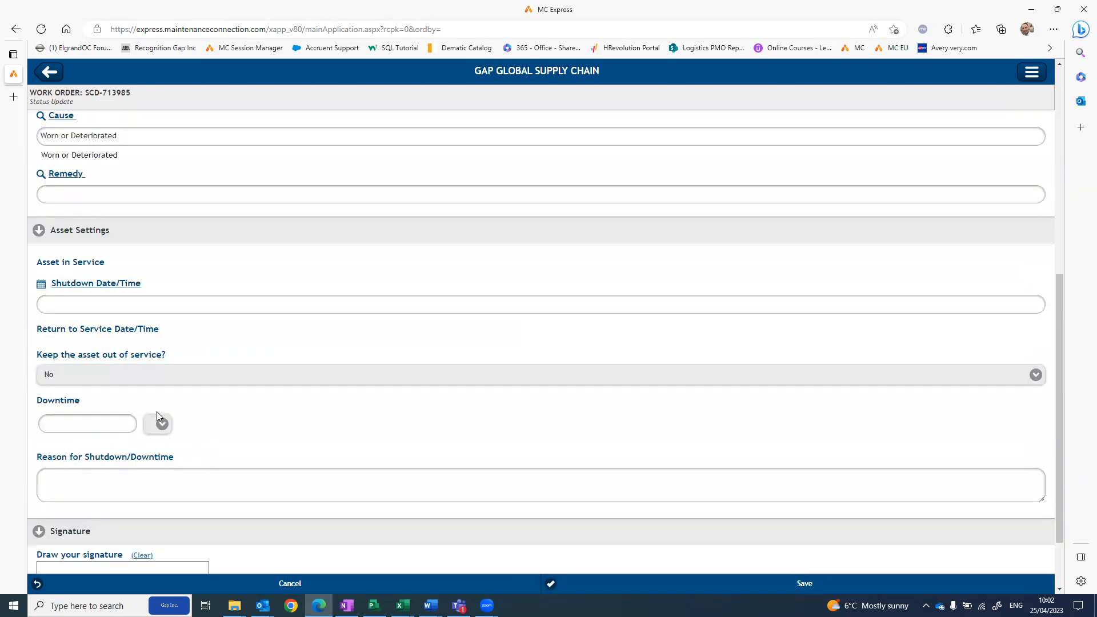
- Set the work order's remedy to Repair
scroll(156, 412, up, 2)
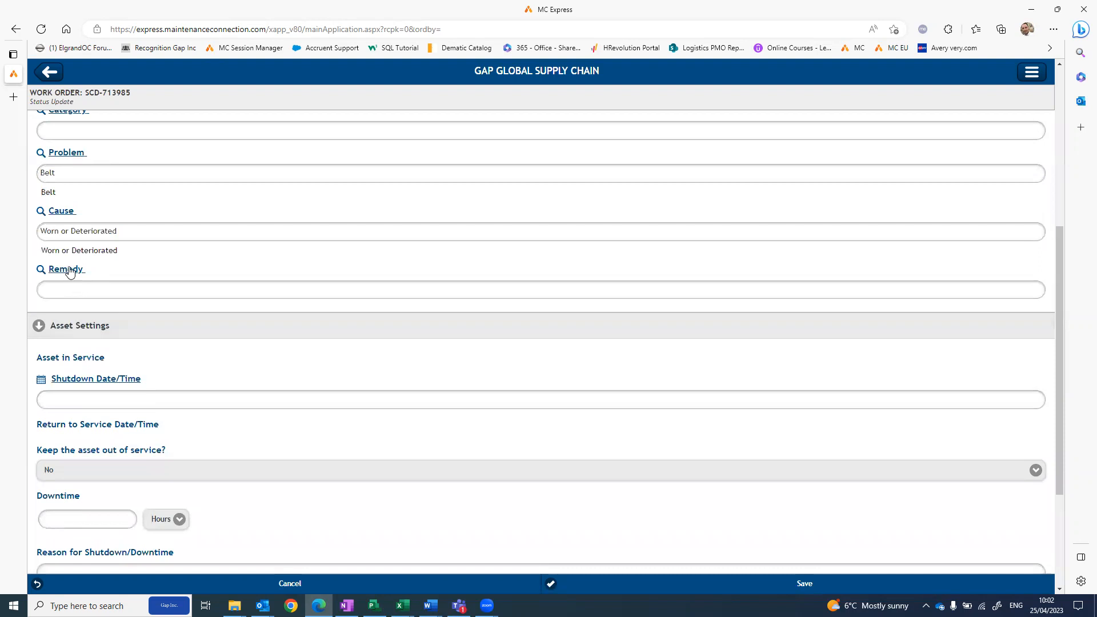
click(67, 270)
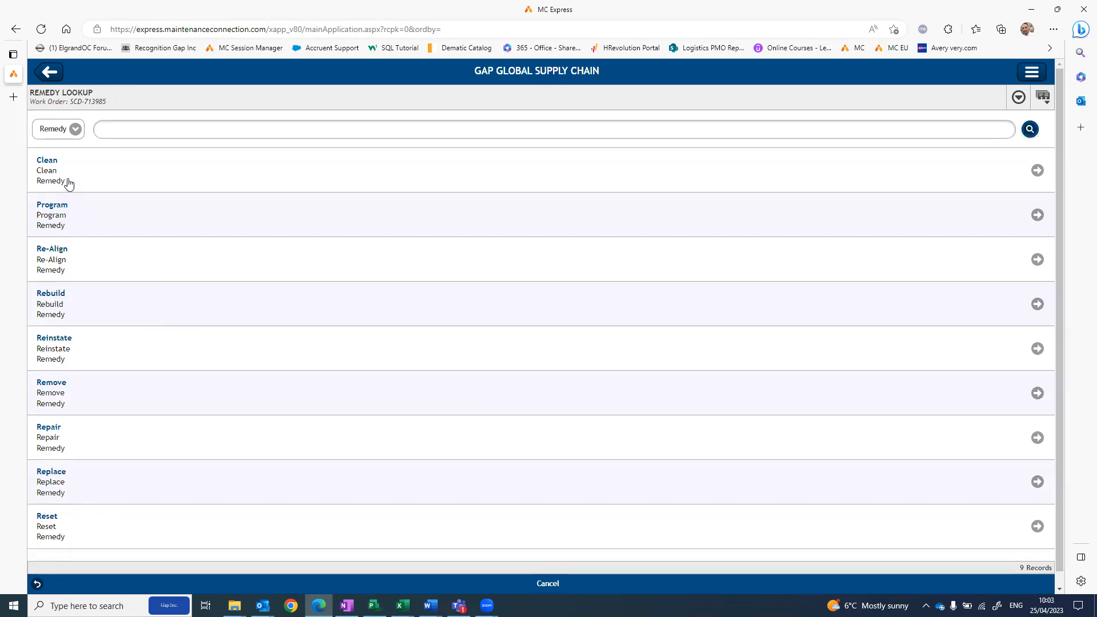
click(64, 435)
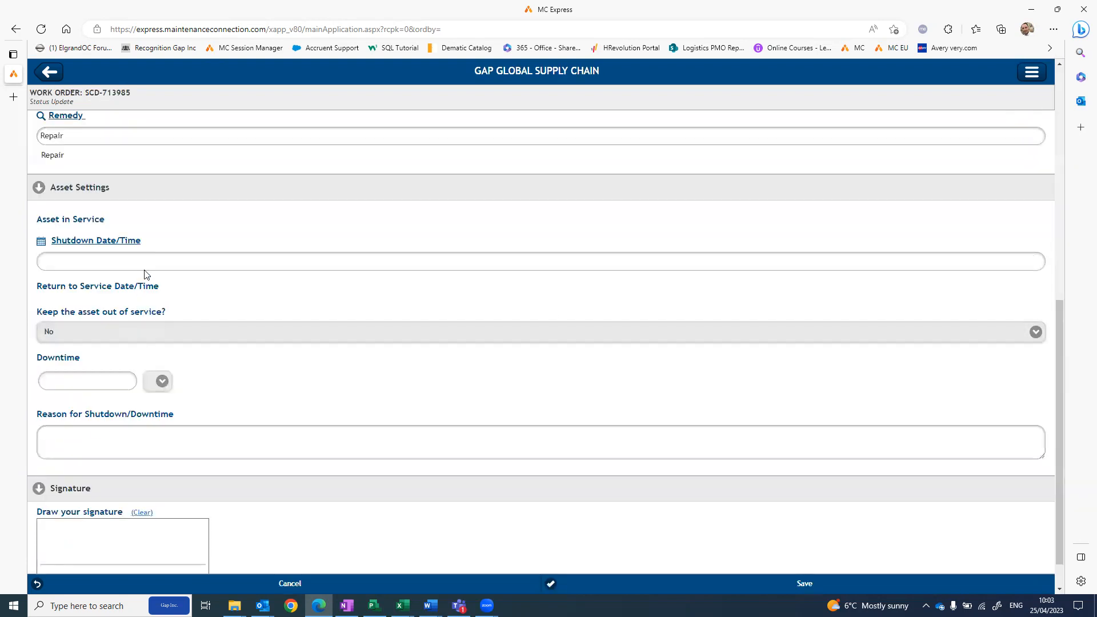
- Review the status update's labor report, problem, cause and remedy entries, and the asset settings including downtime
scroll(148, 250, up, 5)
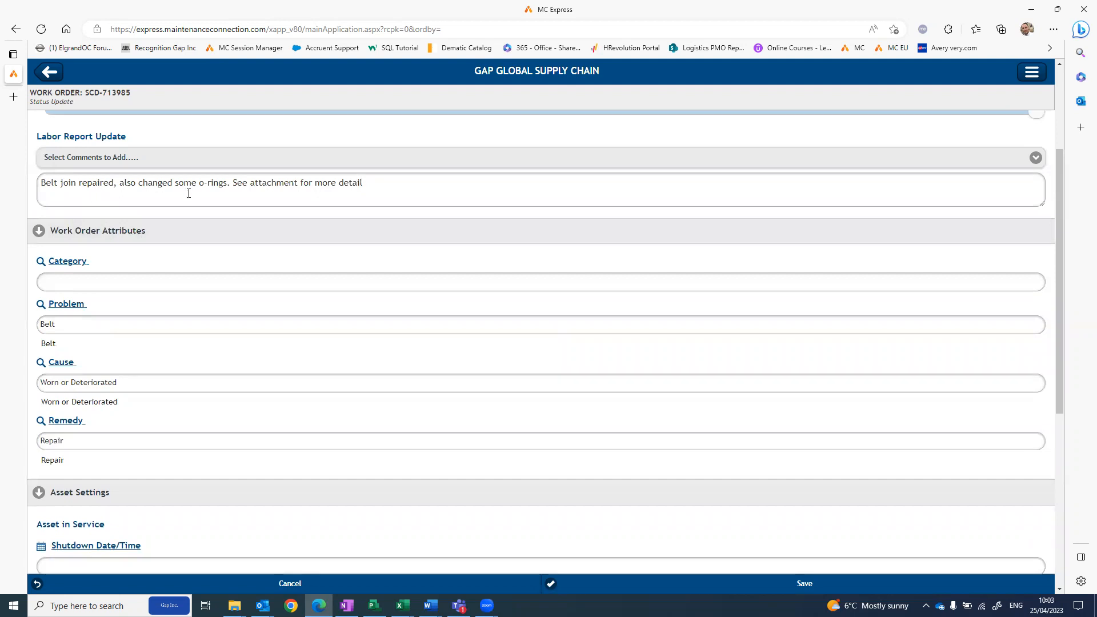
scroll(188, 194, up, 3)
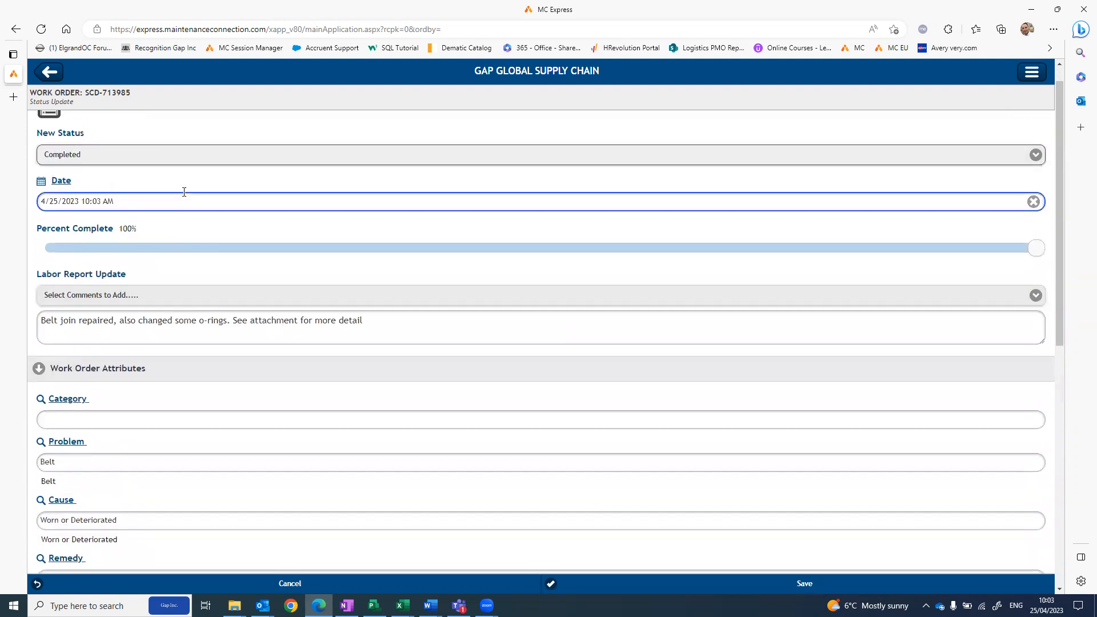
scroll(184, 192, down, 2)
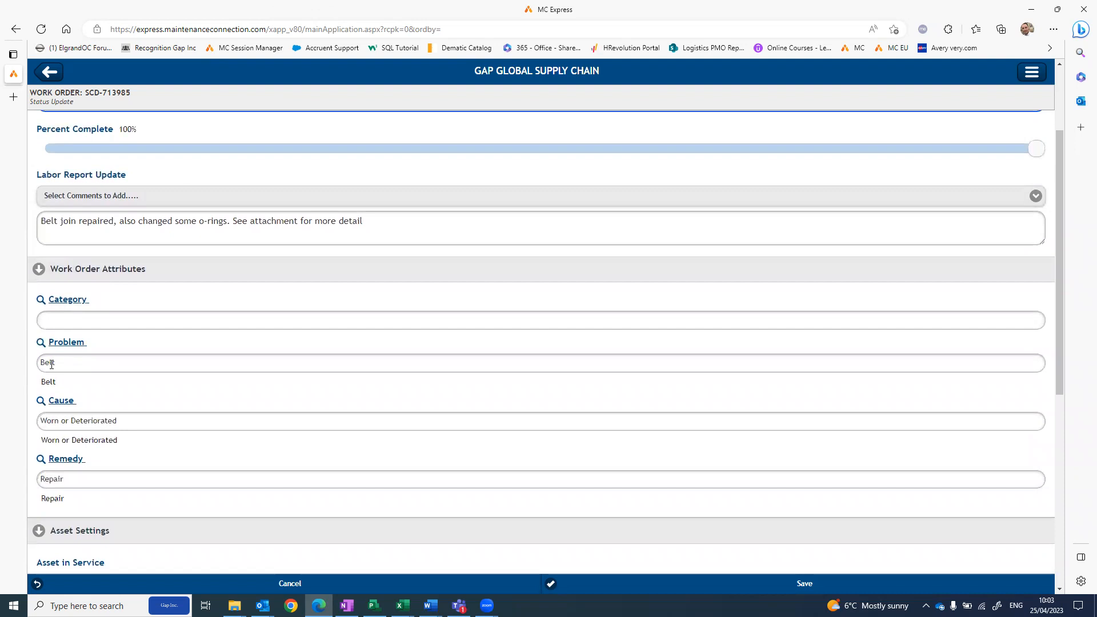
scroll(77, 435, down, 1)
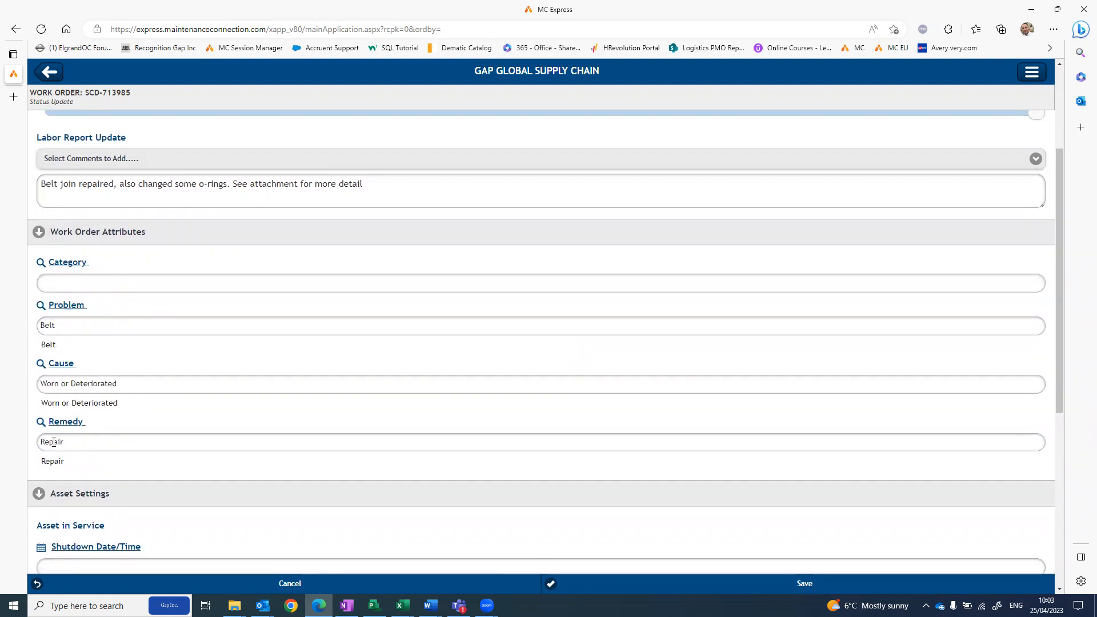
scroll(138, 326, up, 1)
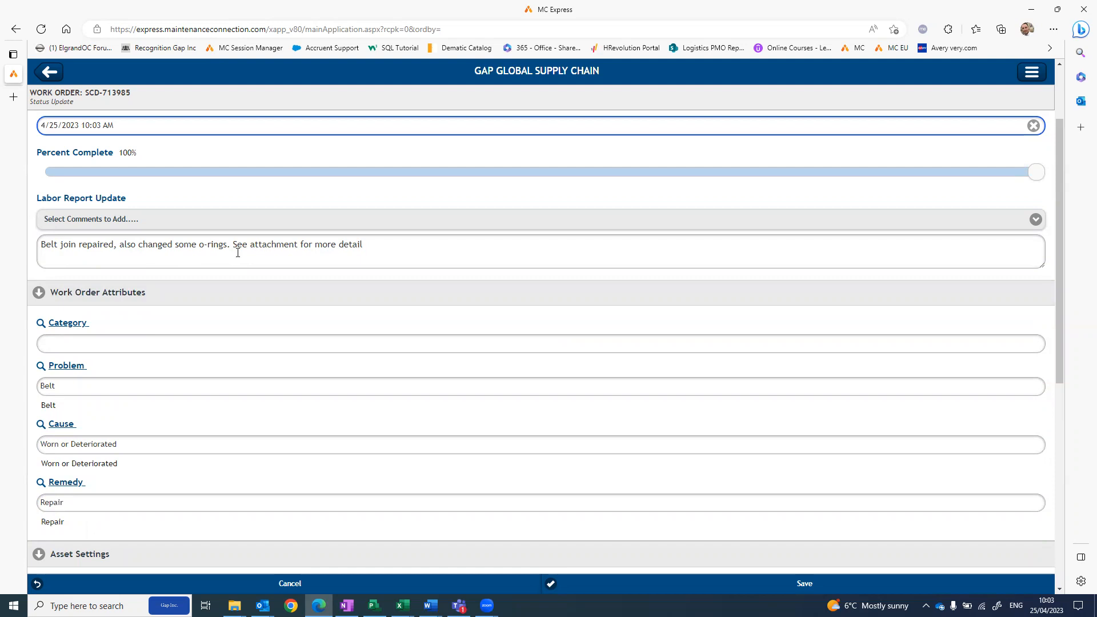
scroll(224, 294, down, 1)
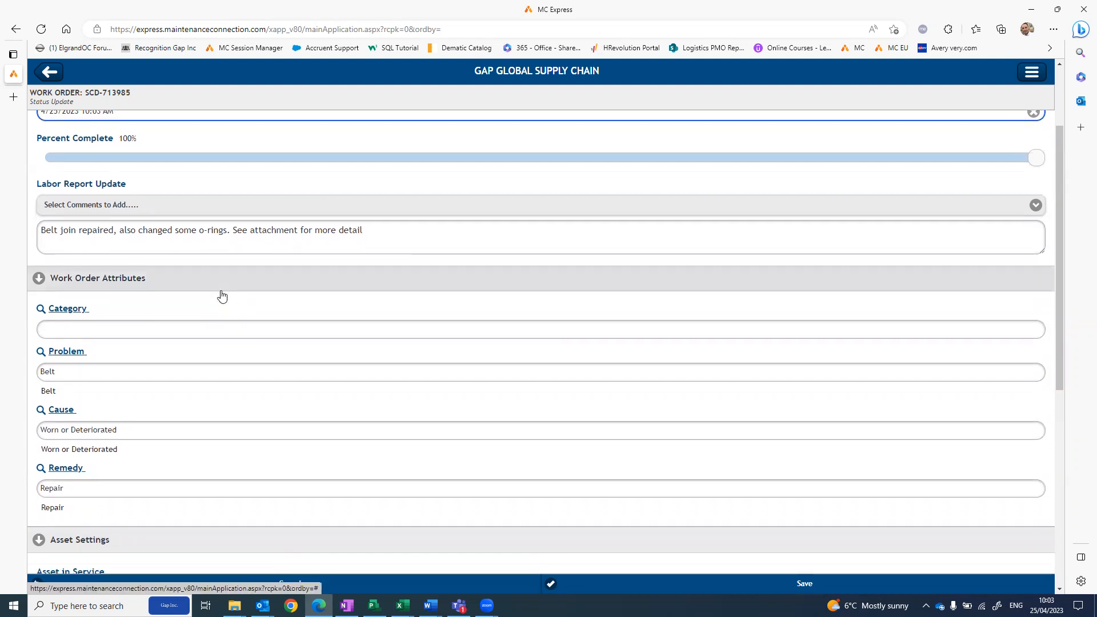
scroll(222, 291, down, 3)
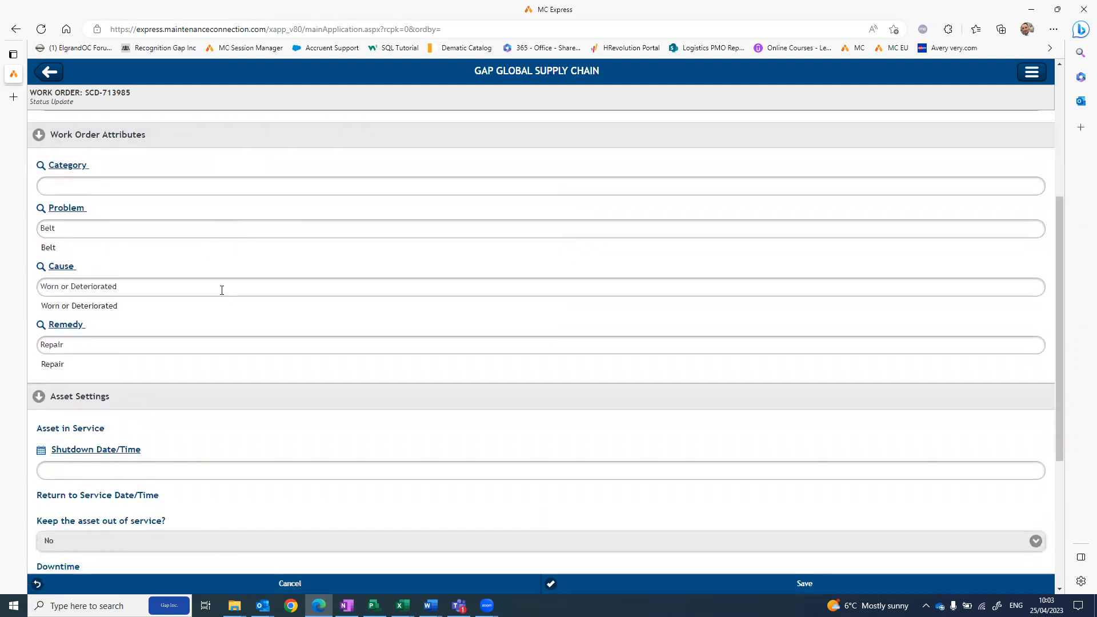
scroll(222, 290, down, 5)
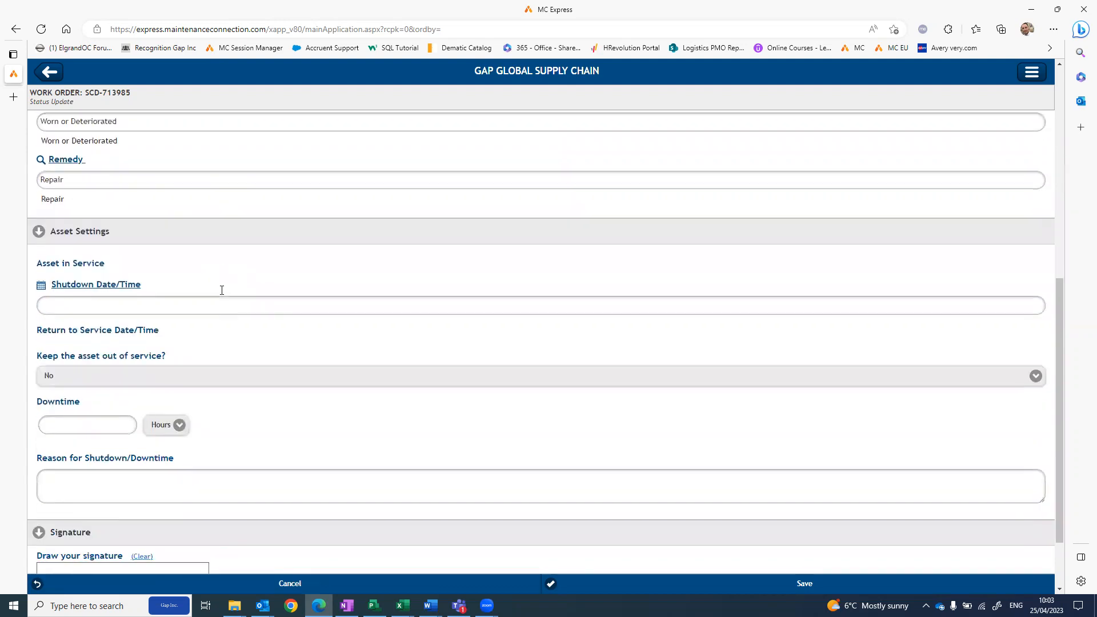
scroll(222, 291, up, 1)
scroll(223, 295, up, 1)
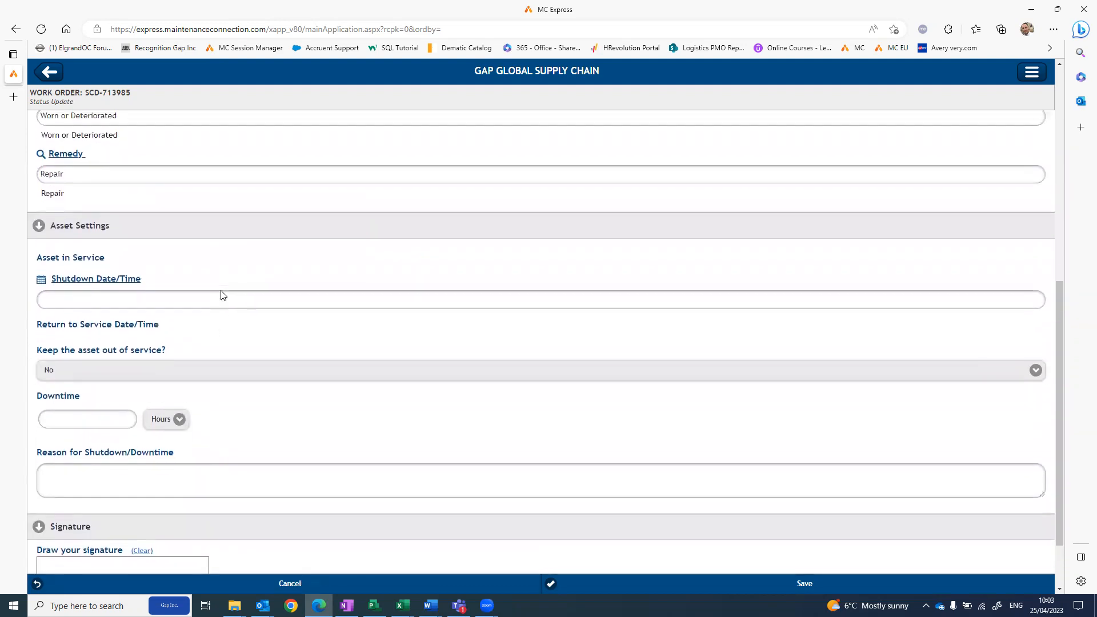
scroll(221, 295, up, 4)
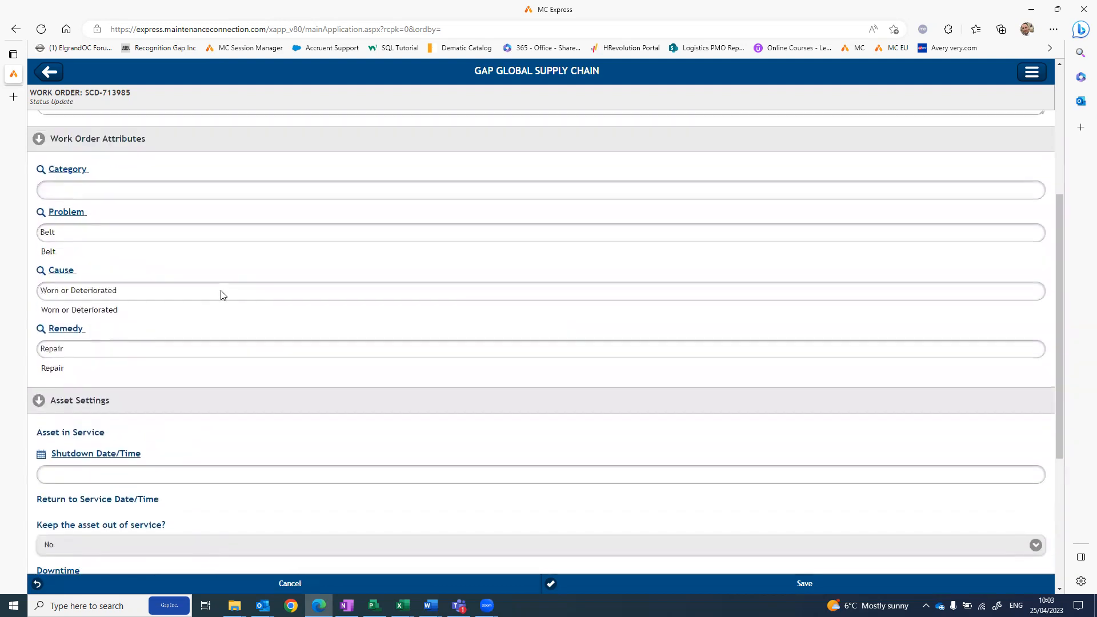
scroll(222, 295, down, 3)
scroll(223, 295, down, 3)
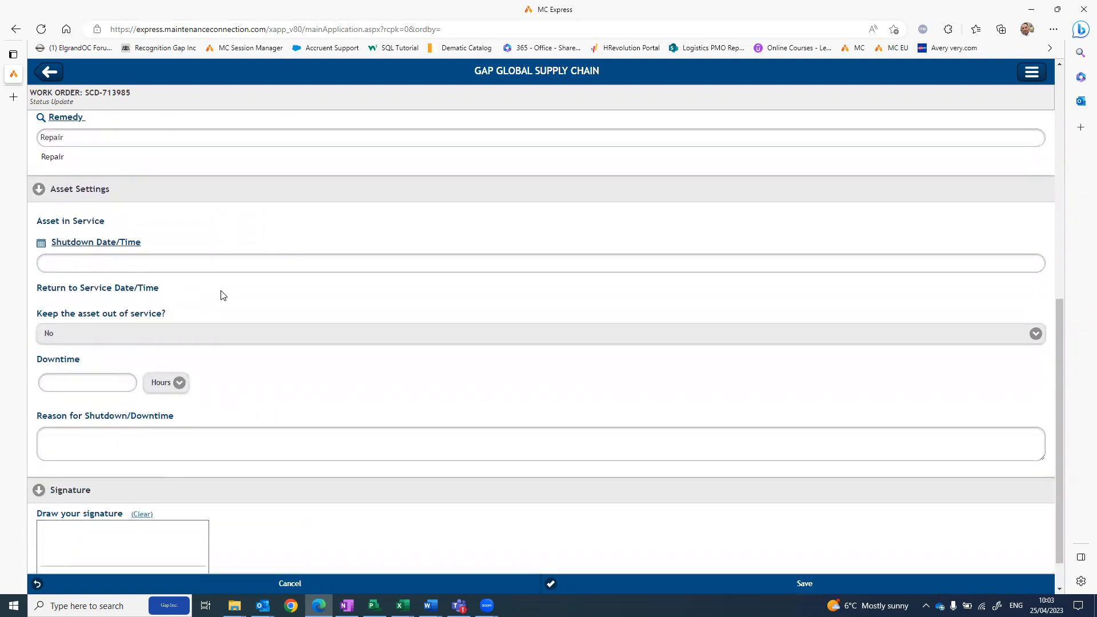
scroll(223, 295, down, 1)
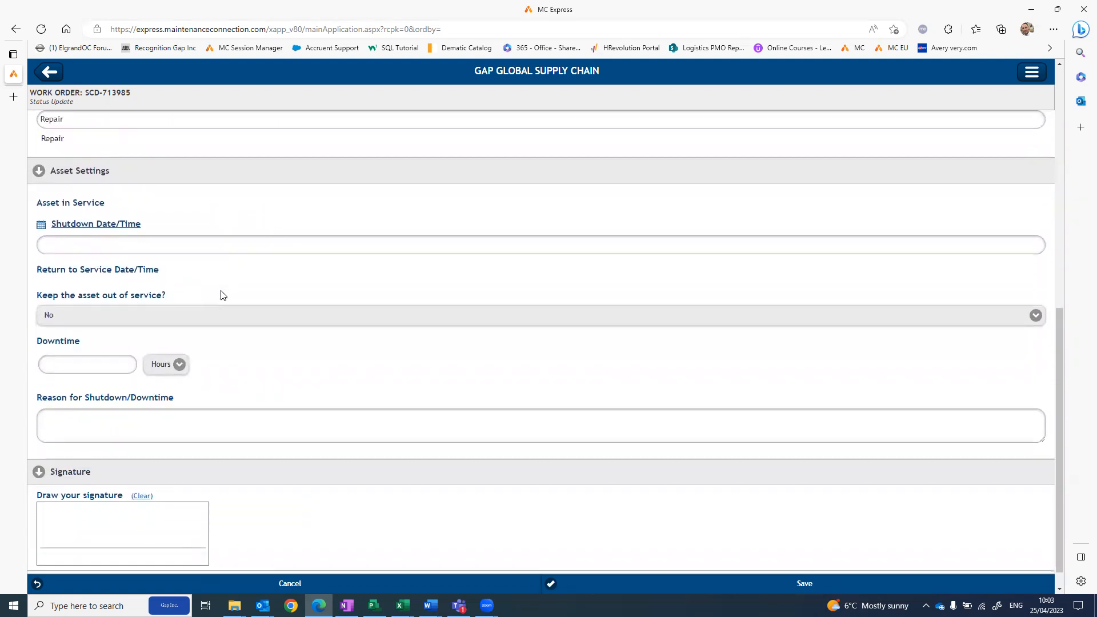
- Try entering the asset downtime as 0.5 hours
click(88, 367)
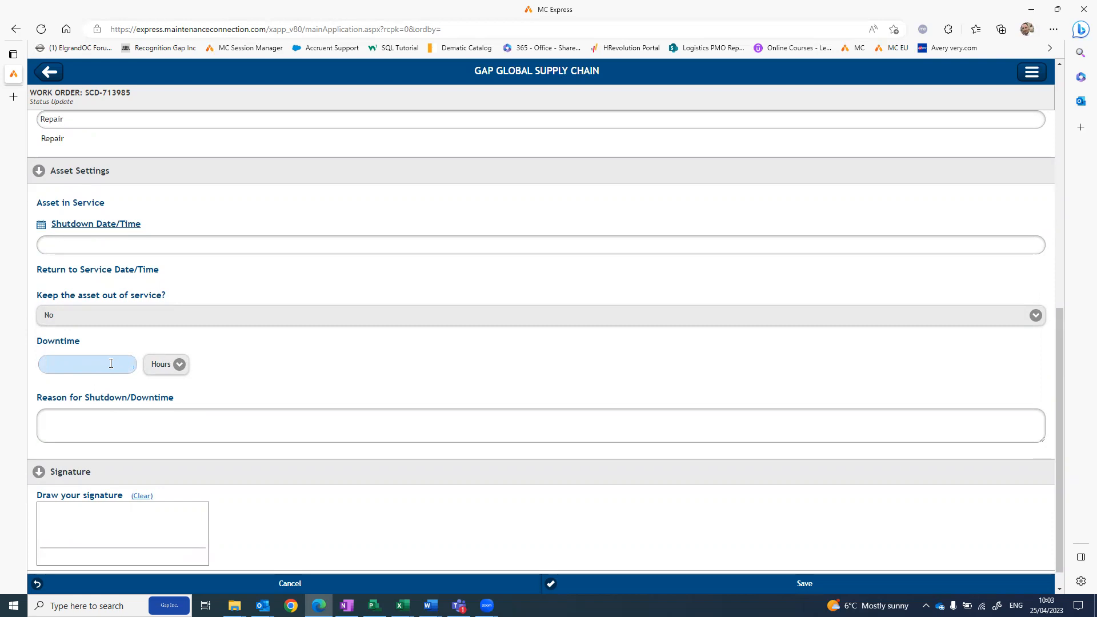
click(166, 364)
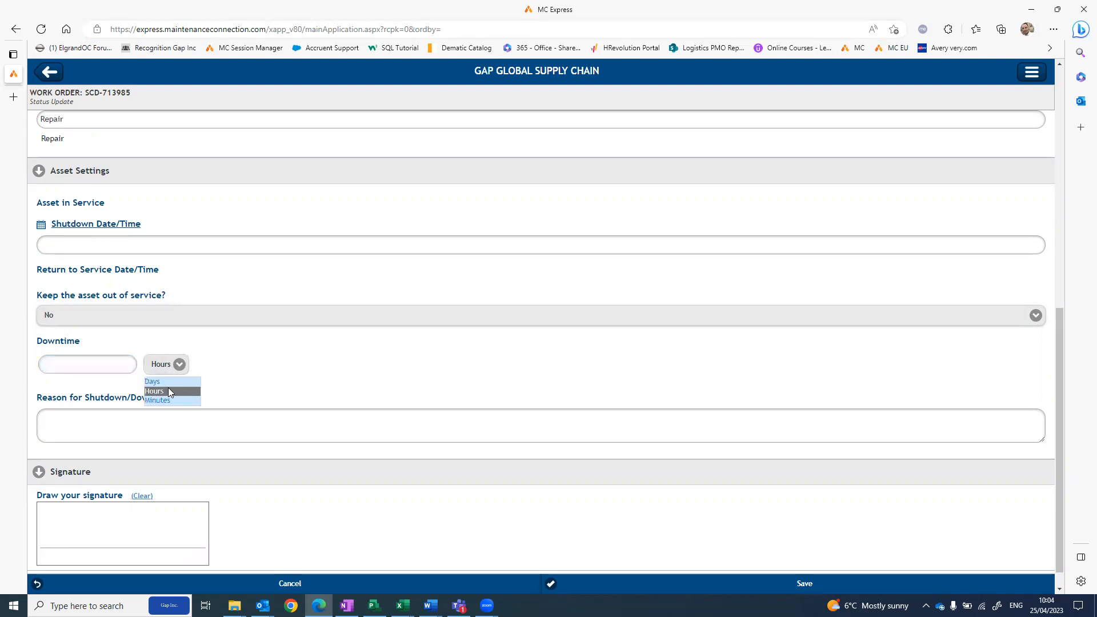
click(167, 399)
click(171, 366)
click(173, 392)
click(101, 367)
text(.)
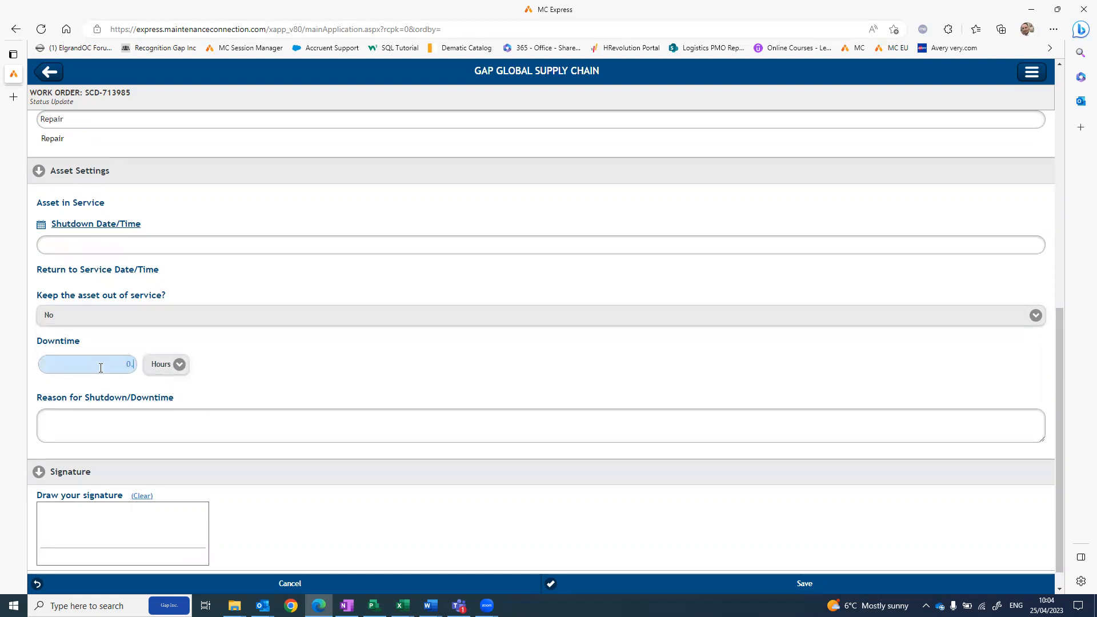
text(5)
- Switch the downtime unit to Minutes and set the downtime to 30
click(178, 368)
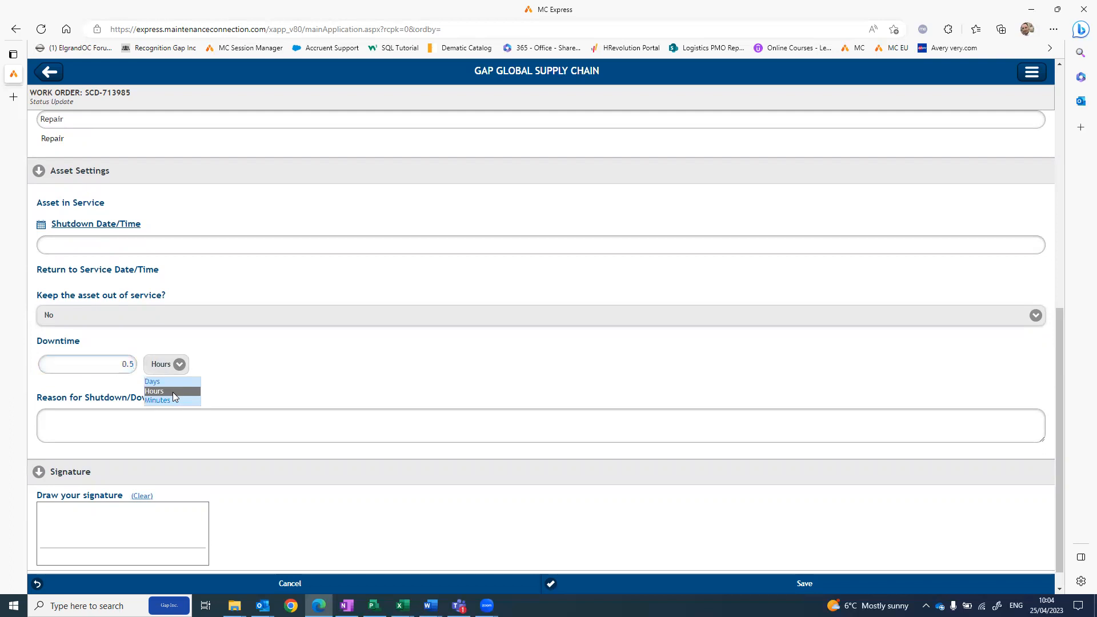
click(167, 400)
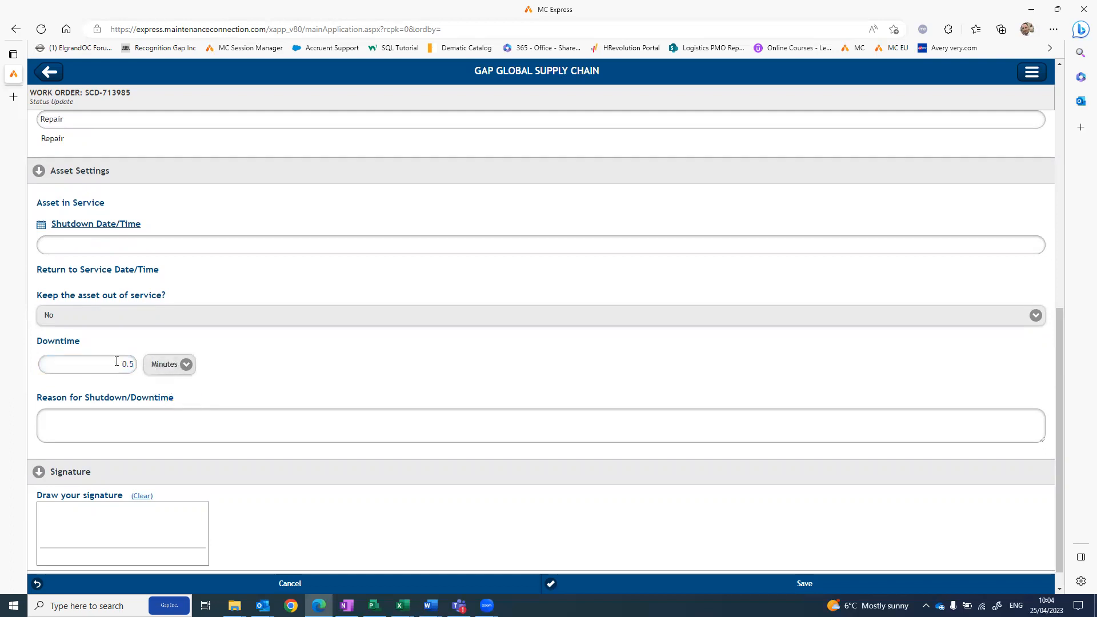
key(shift+Tab)
text(3)
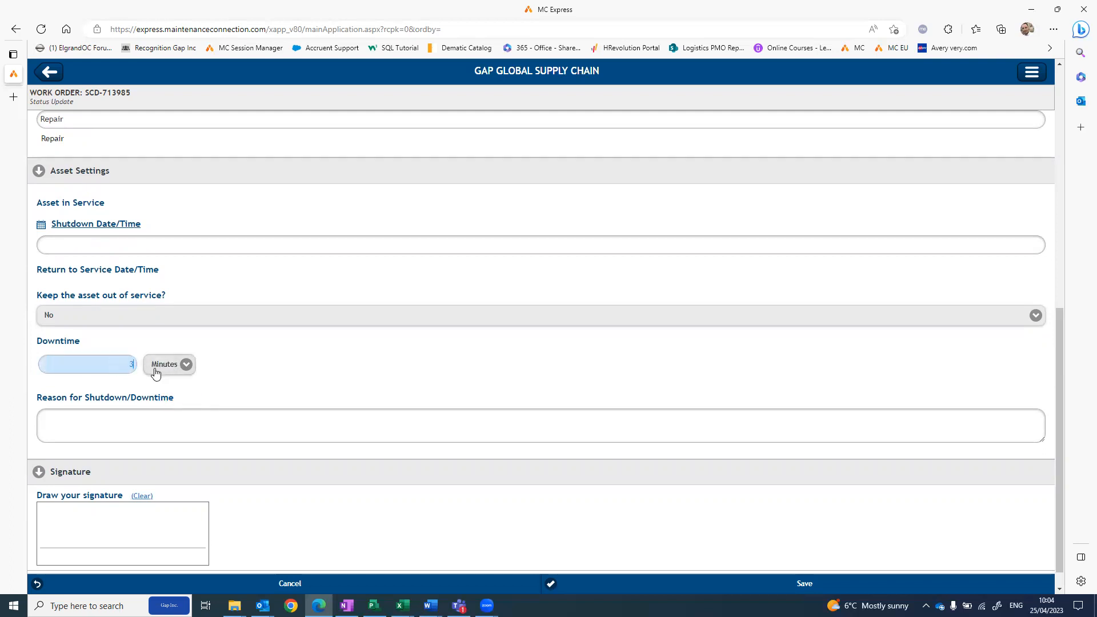
text(0)
click(289, 377)
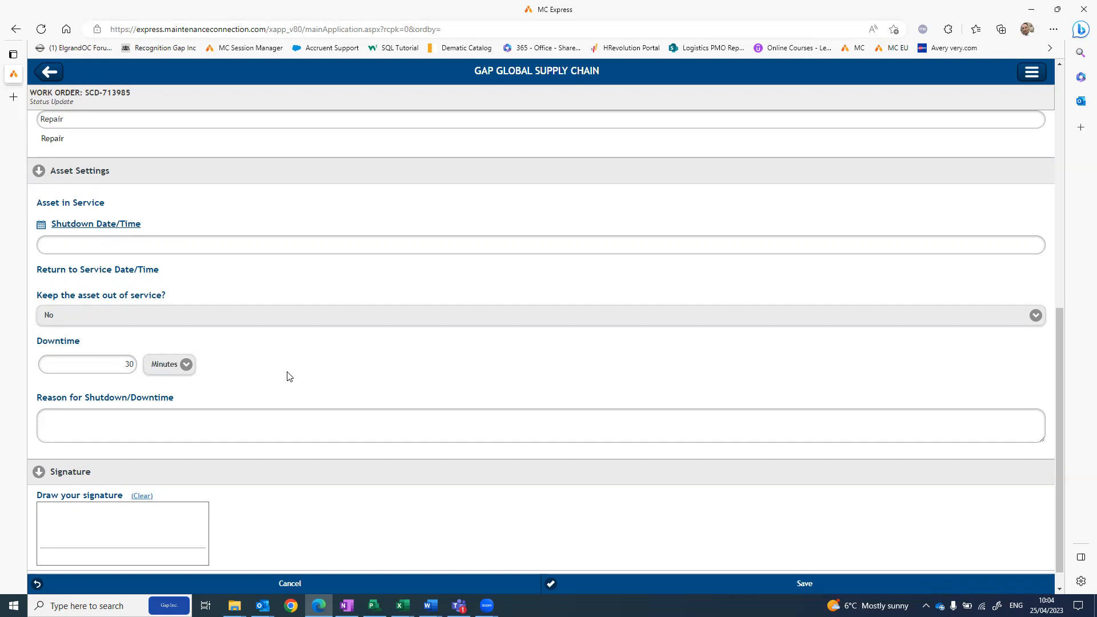
- Change the asset downtime to 40 minutes
click(121, 364)
text(40)
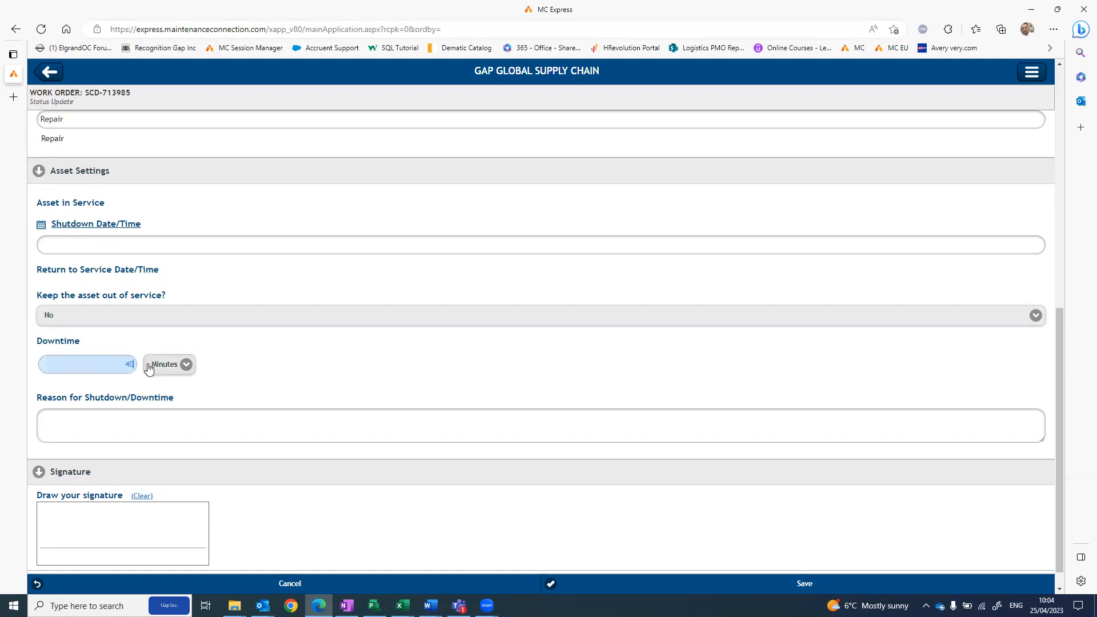
click(265, 358)
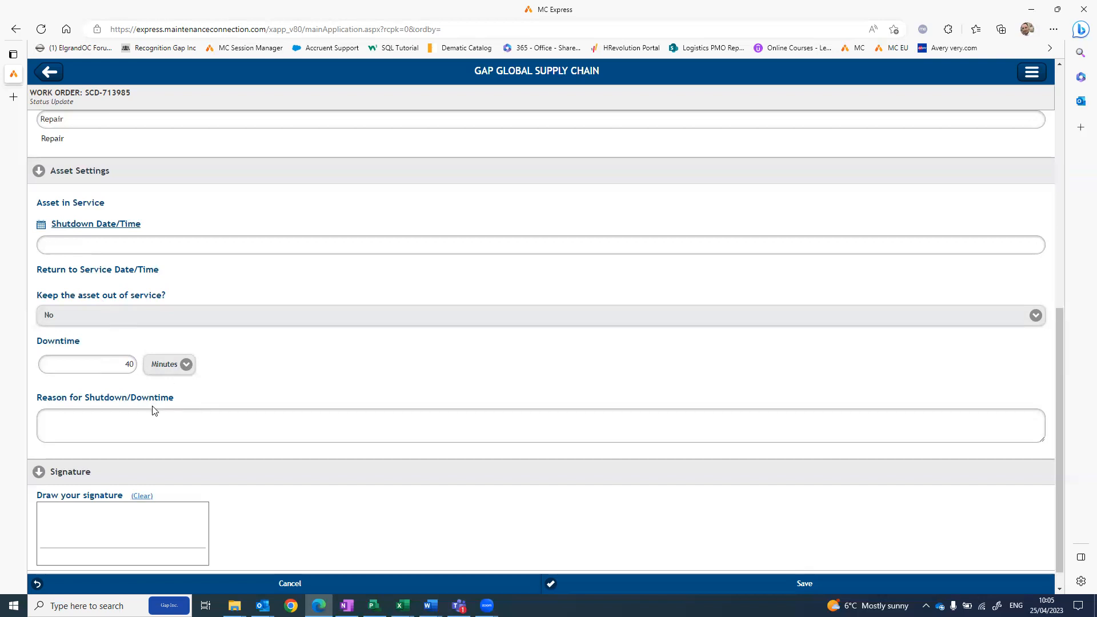
- Check the status update's new status, labor report, work order attributes and asset settings, including the reason for shutdown/downtime field
scroll(70, 247, down, 1)
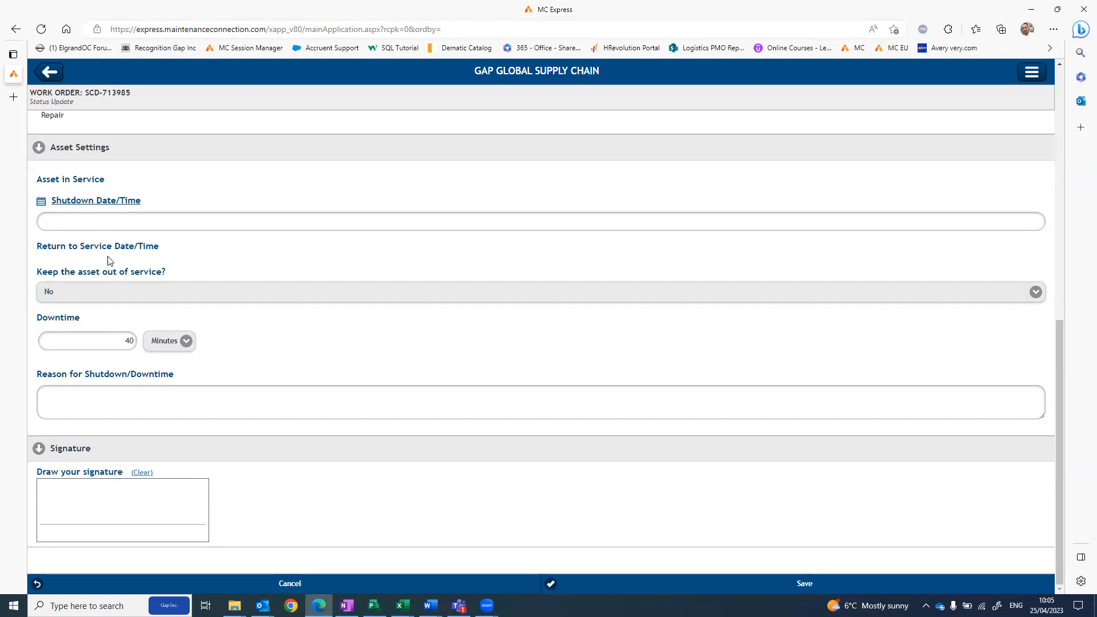
click(104, 404)
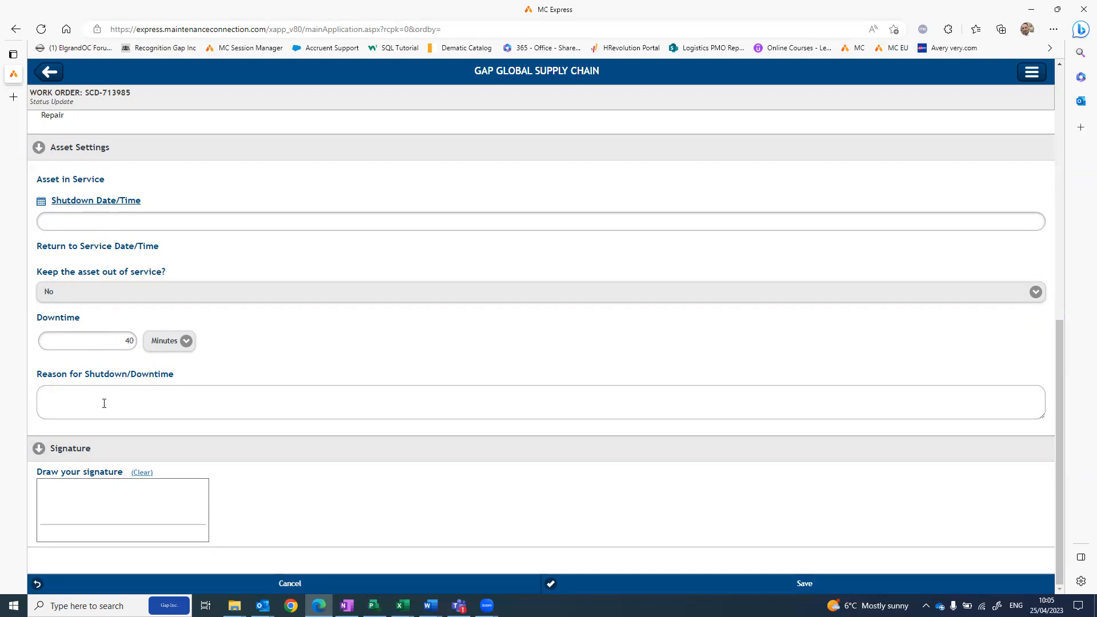
scroll(127, 246, up, 9)
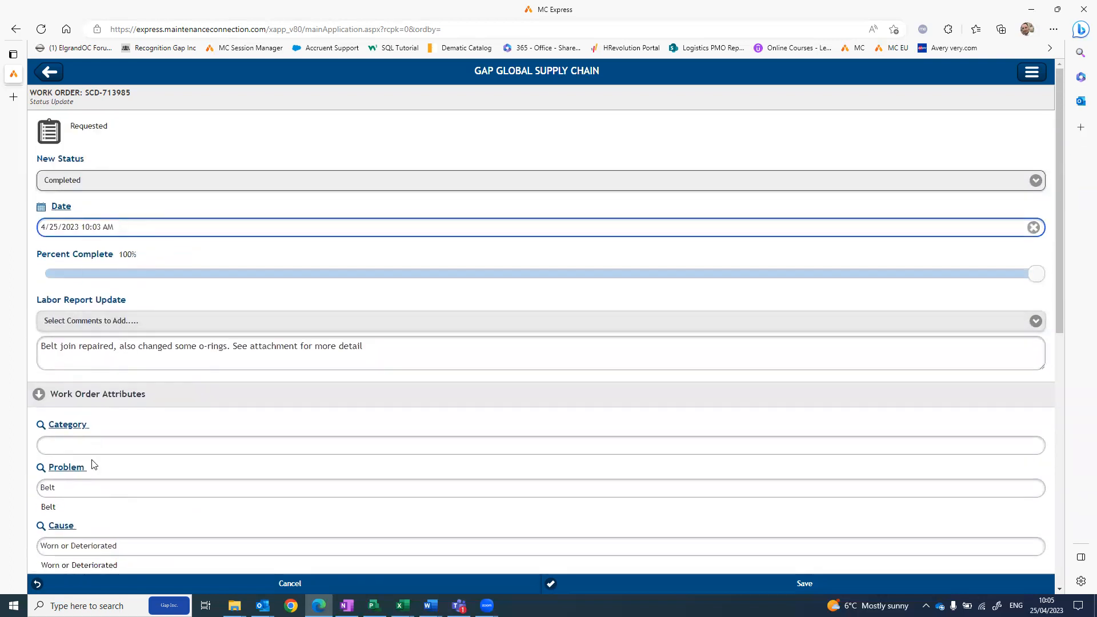
scroll(105, 366, down, 9)
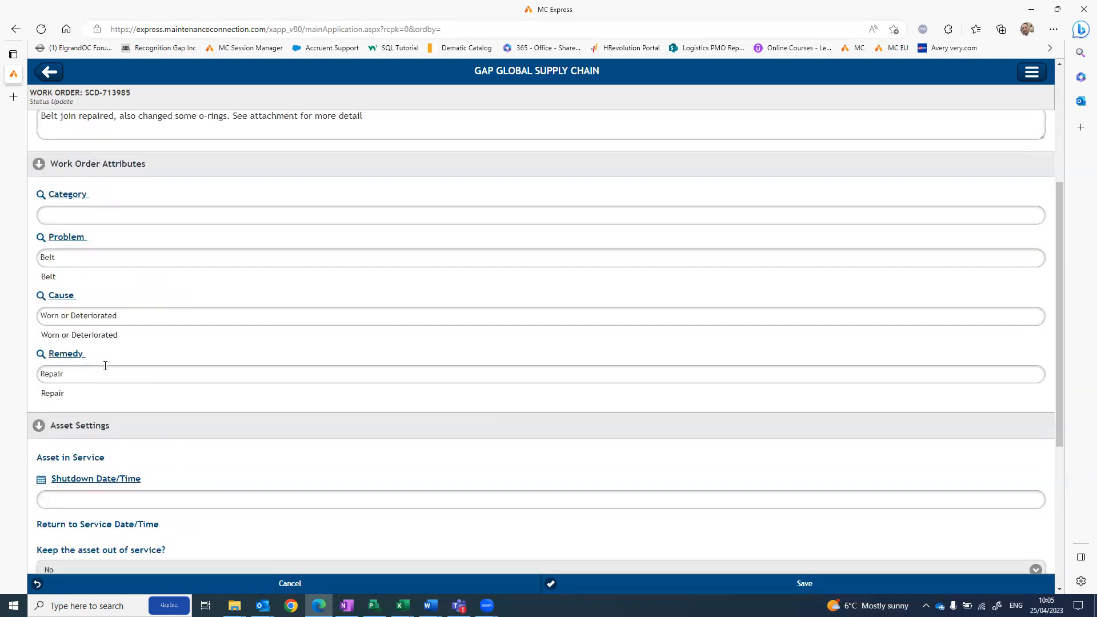
click(93, 413)
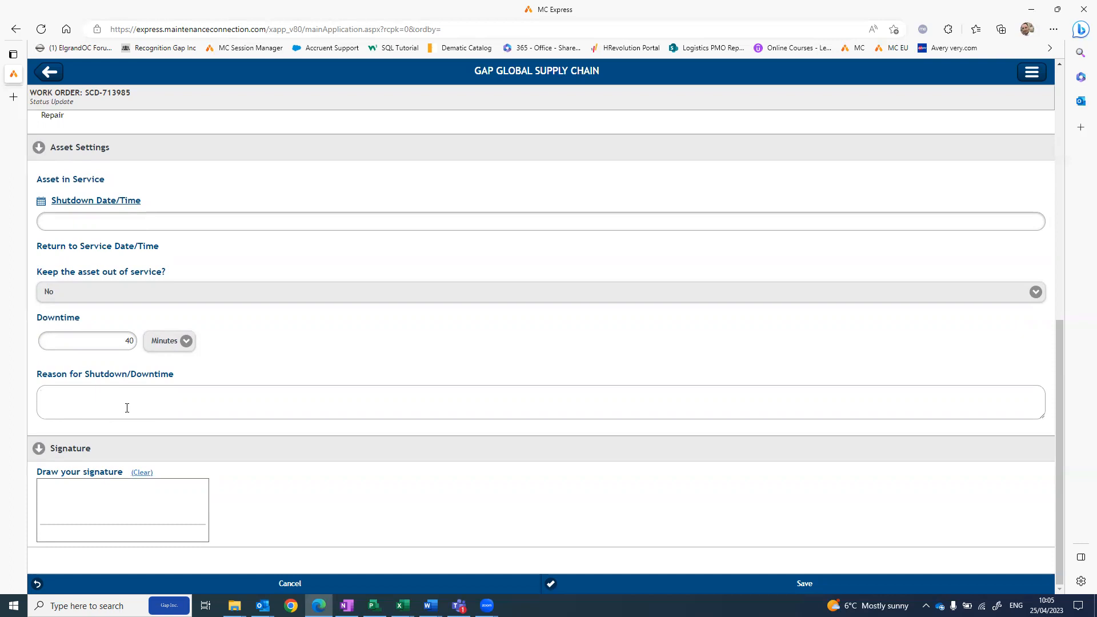
scroll(127, 408, up, 5)
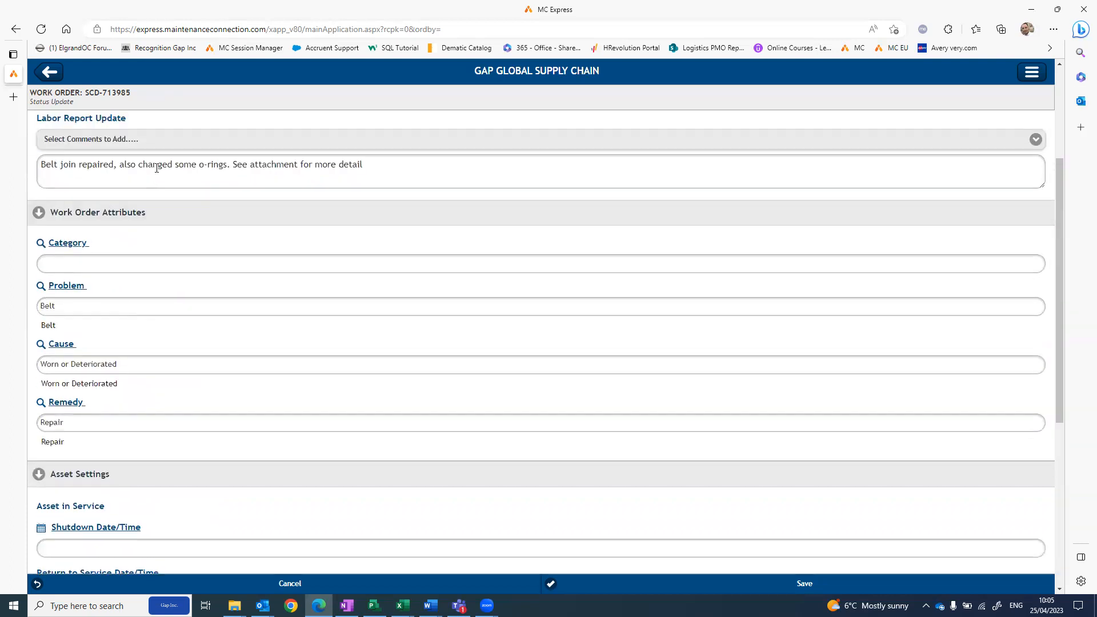
scroll(157, 163, up, 3)
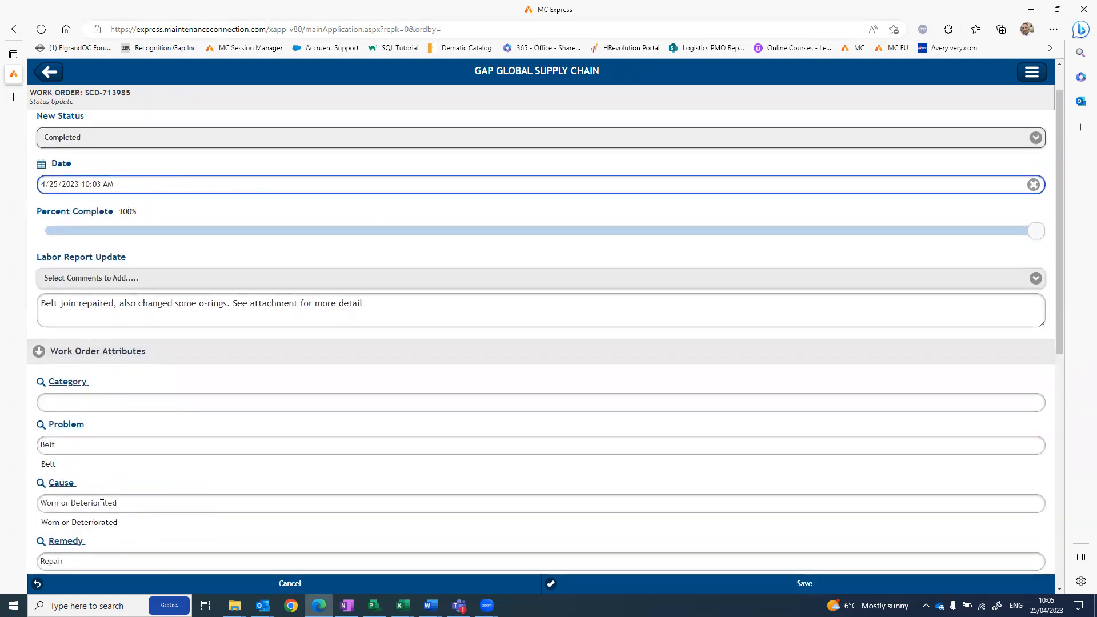
scroll(105, 492, down, 8)
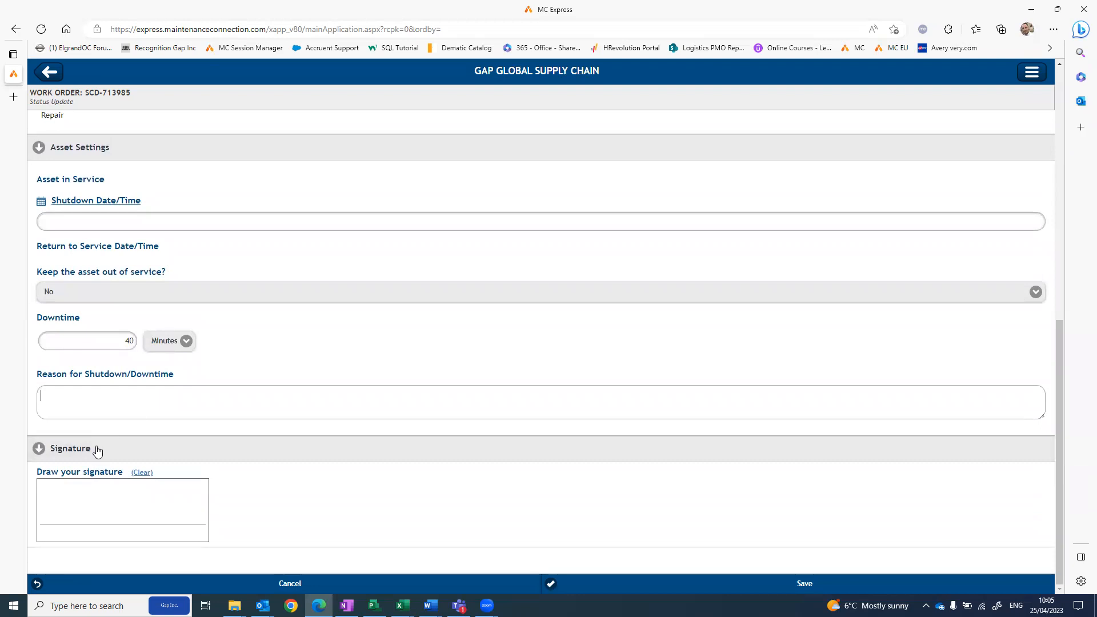
- Draw a freehand signature for the work order's status update and try to save it
mouse_move(65, 495)
mouse_down()
mouse_move(86, 529)
mouse_move(100, 507)
mouse_move(110, 519)
mouse_move(181, 514)
mouse_up()
click(801, 584)
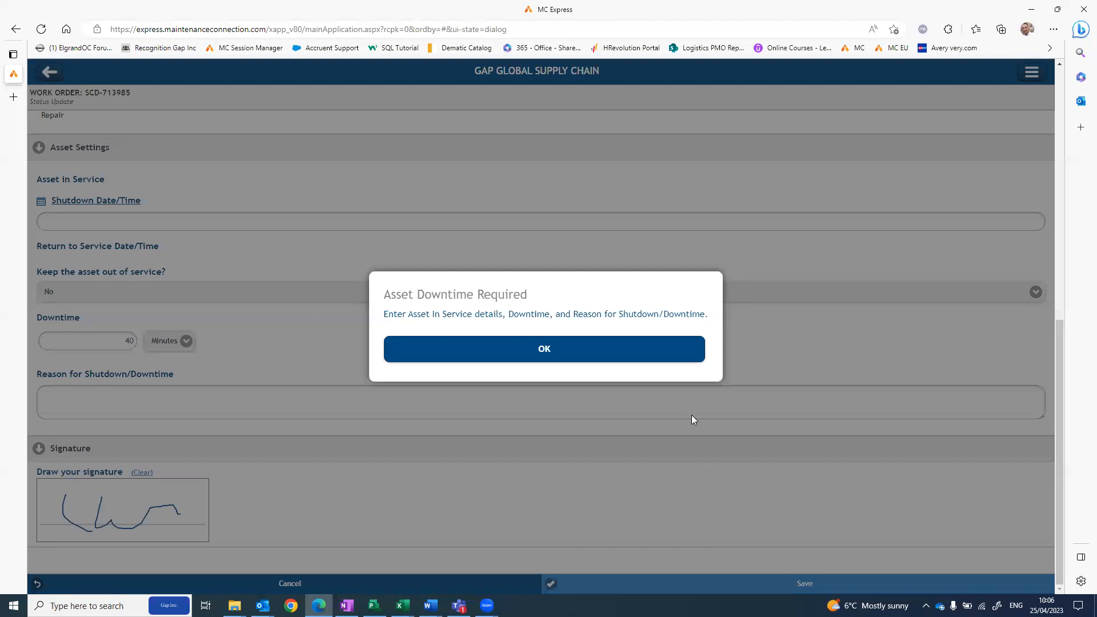
click(569, 349)
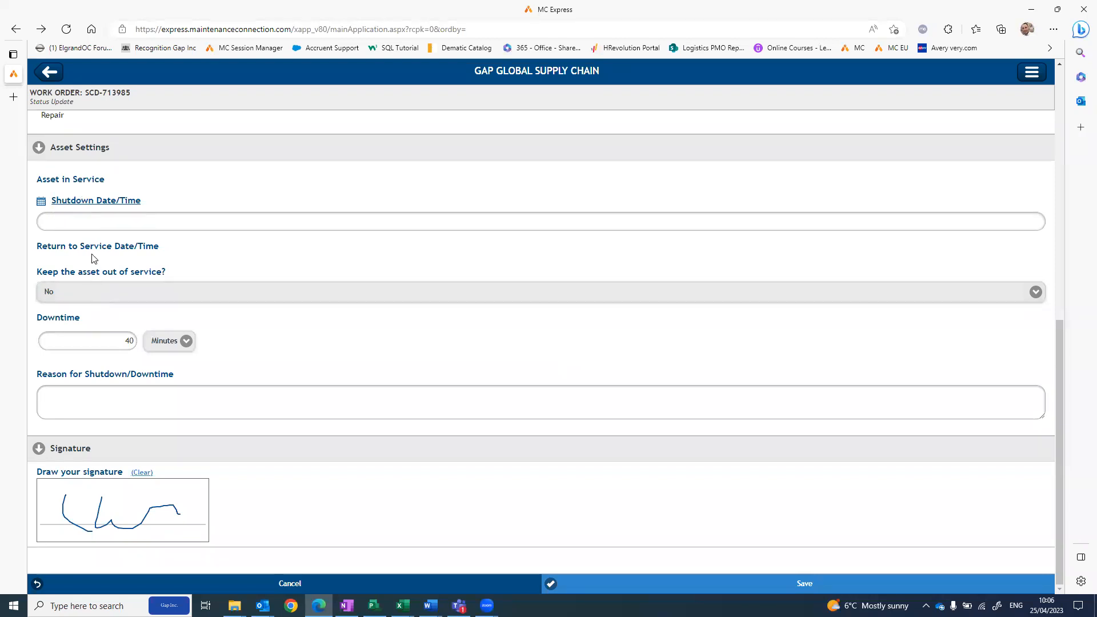
- Set the asset's shutdown date/time to 04/25/2023 09:00 AM and try saving the status update
click(84, 204)
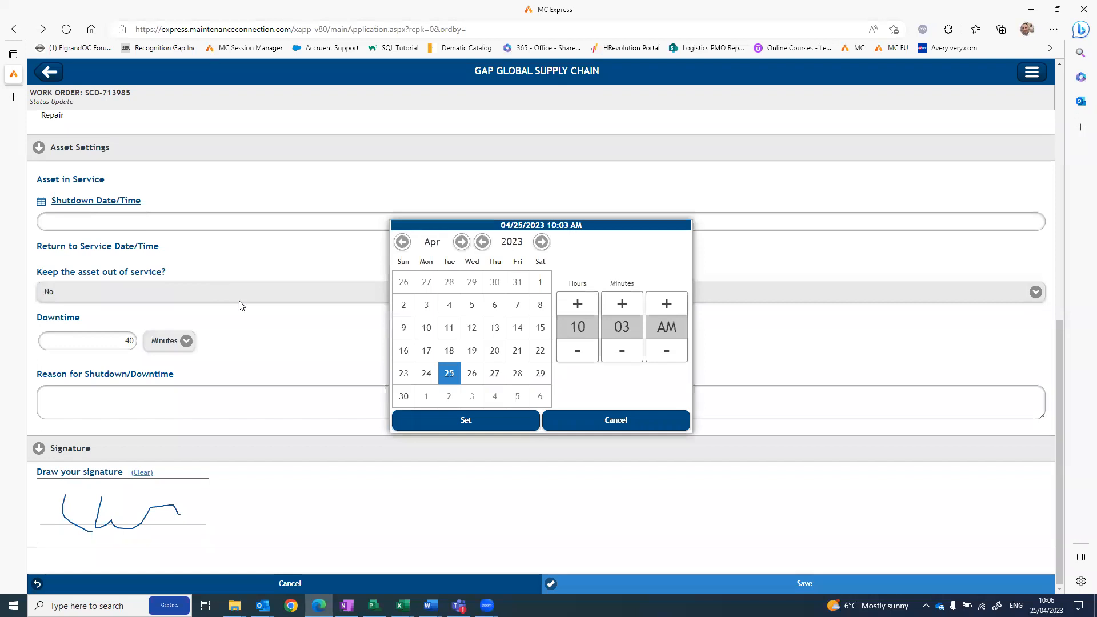
click(578, 352)
click(614, 354)
click(613, 353)
click(613, 354)
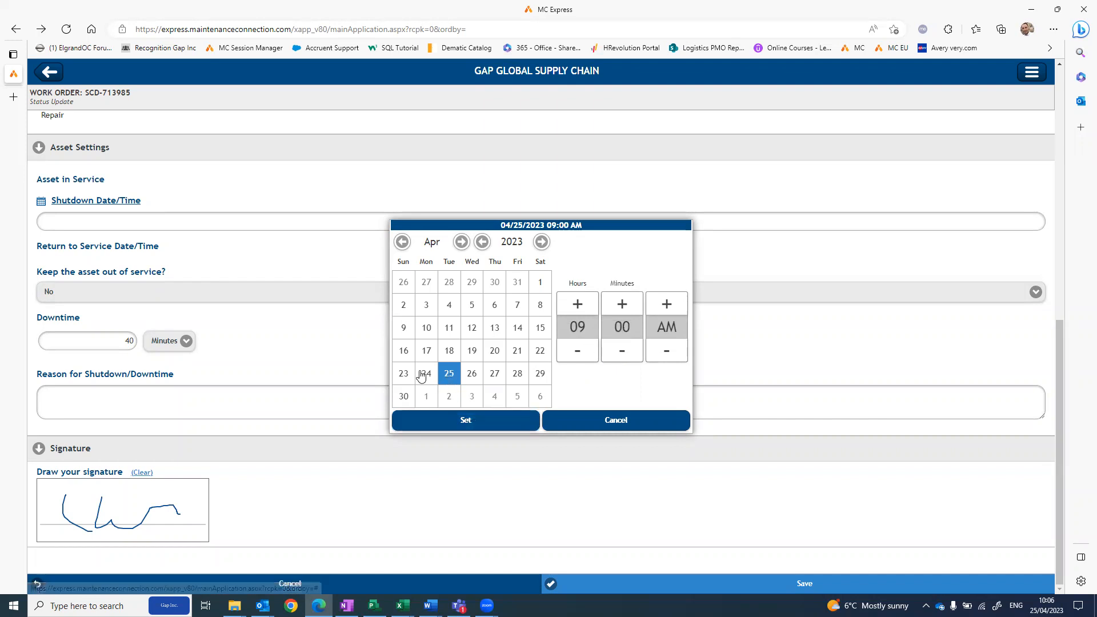
click(495, 426)
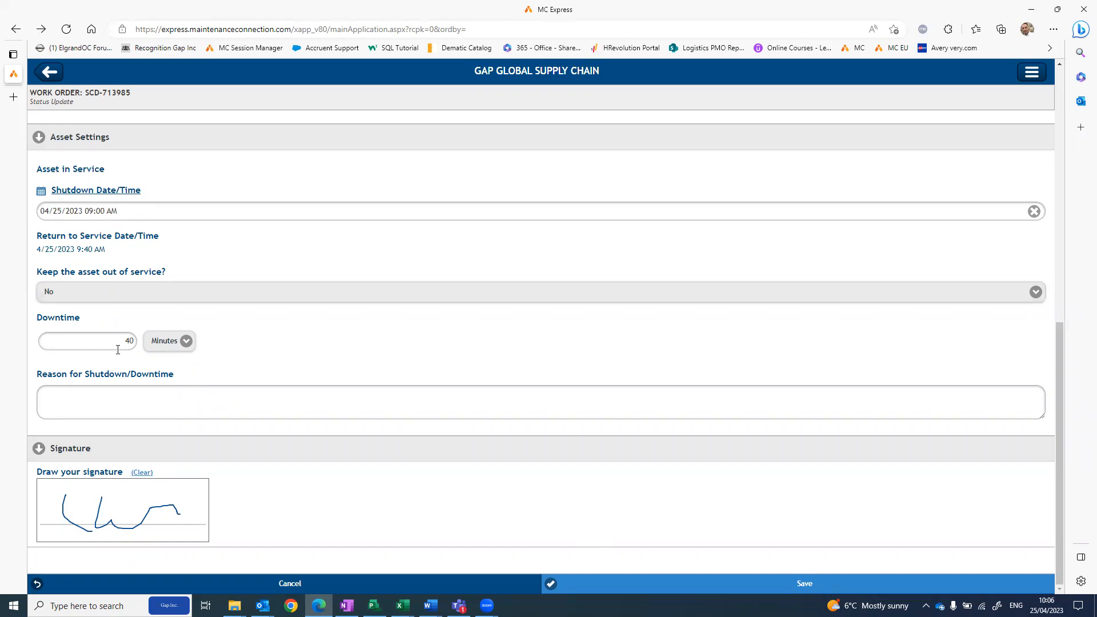
click(594, 583)
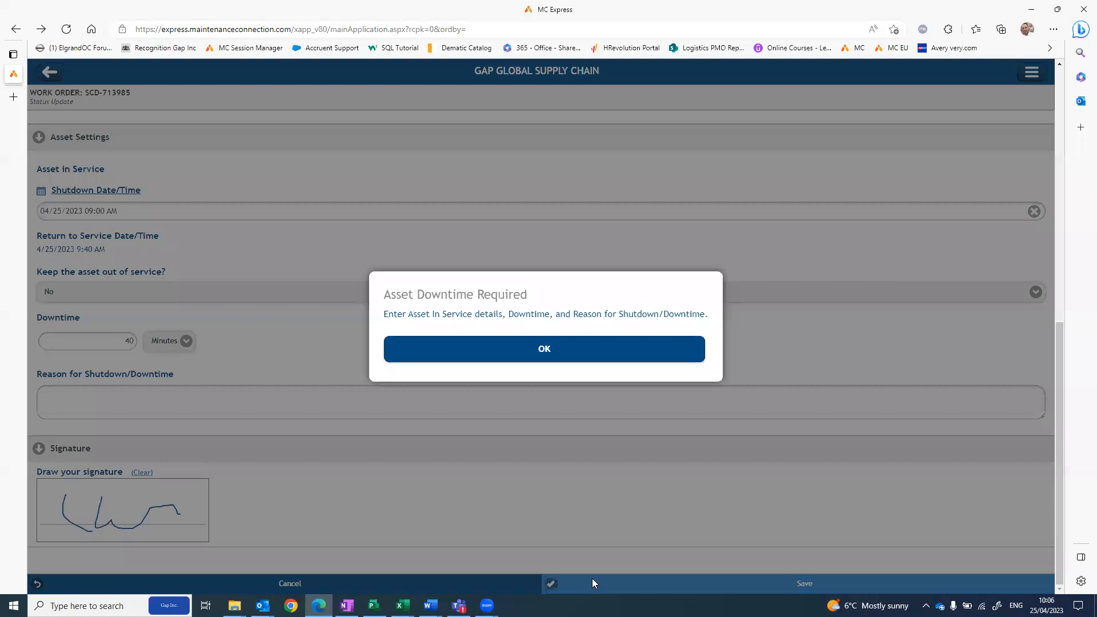
click(538, 356)
- Enter "Belt join repaired" as the reason for shutdown/downtime and save the status update
click(426, 405)
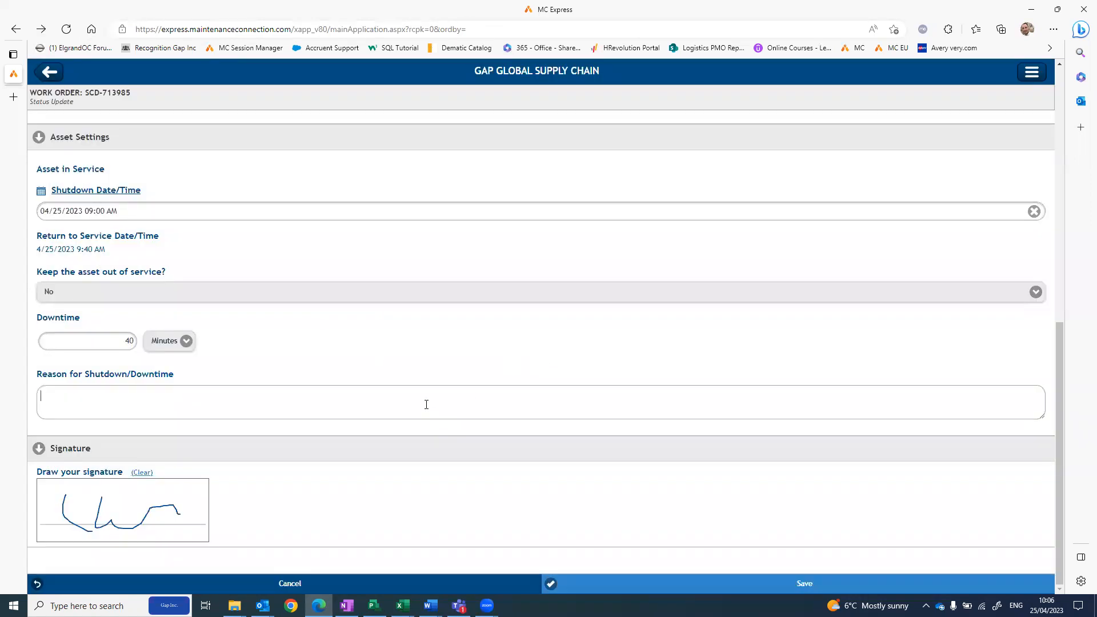
text(Belt)
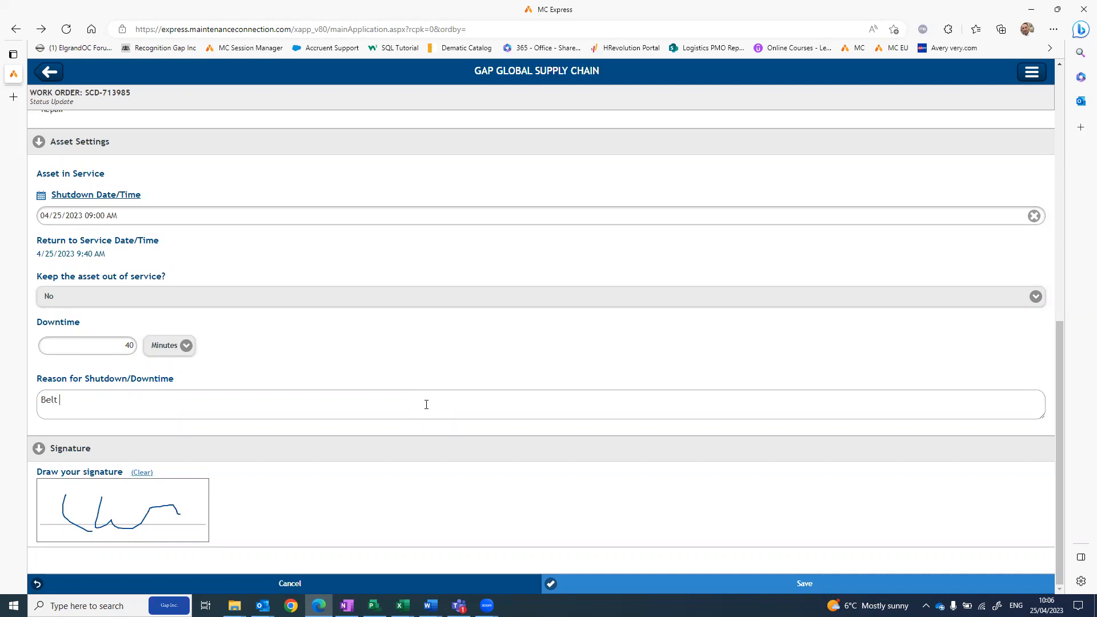
text( join repaired)
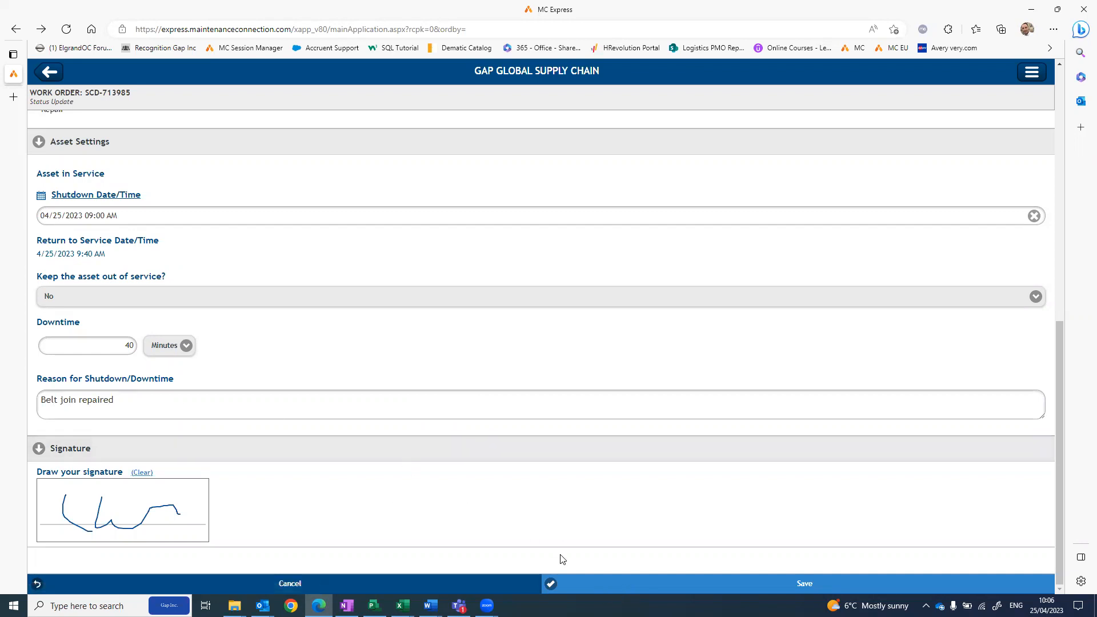
click(569, 588)
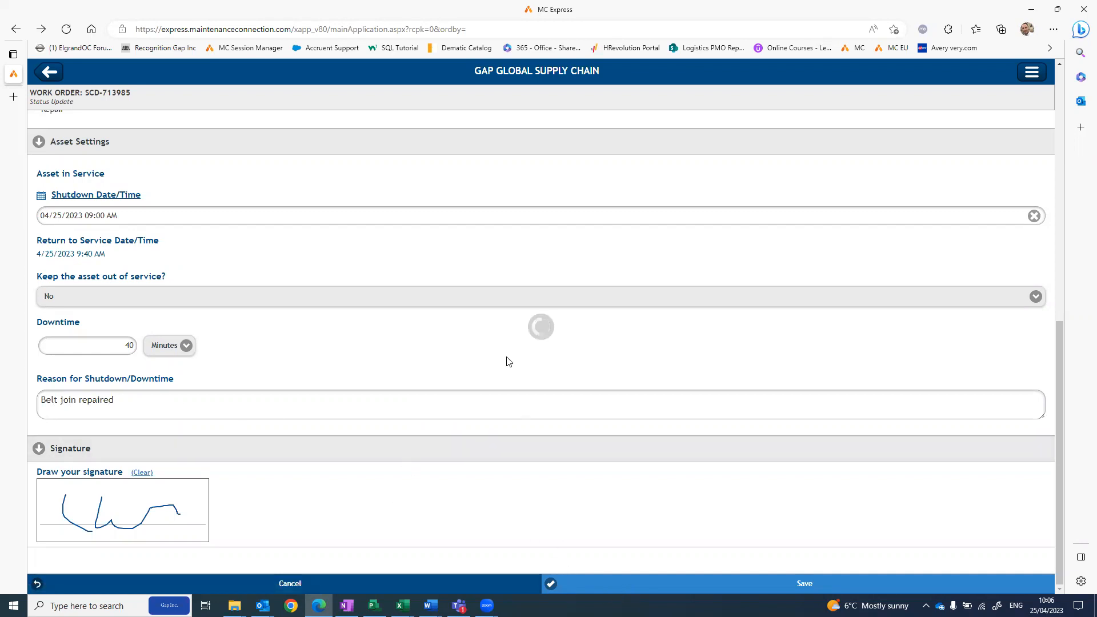